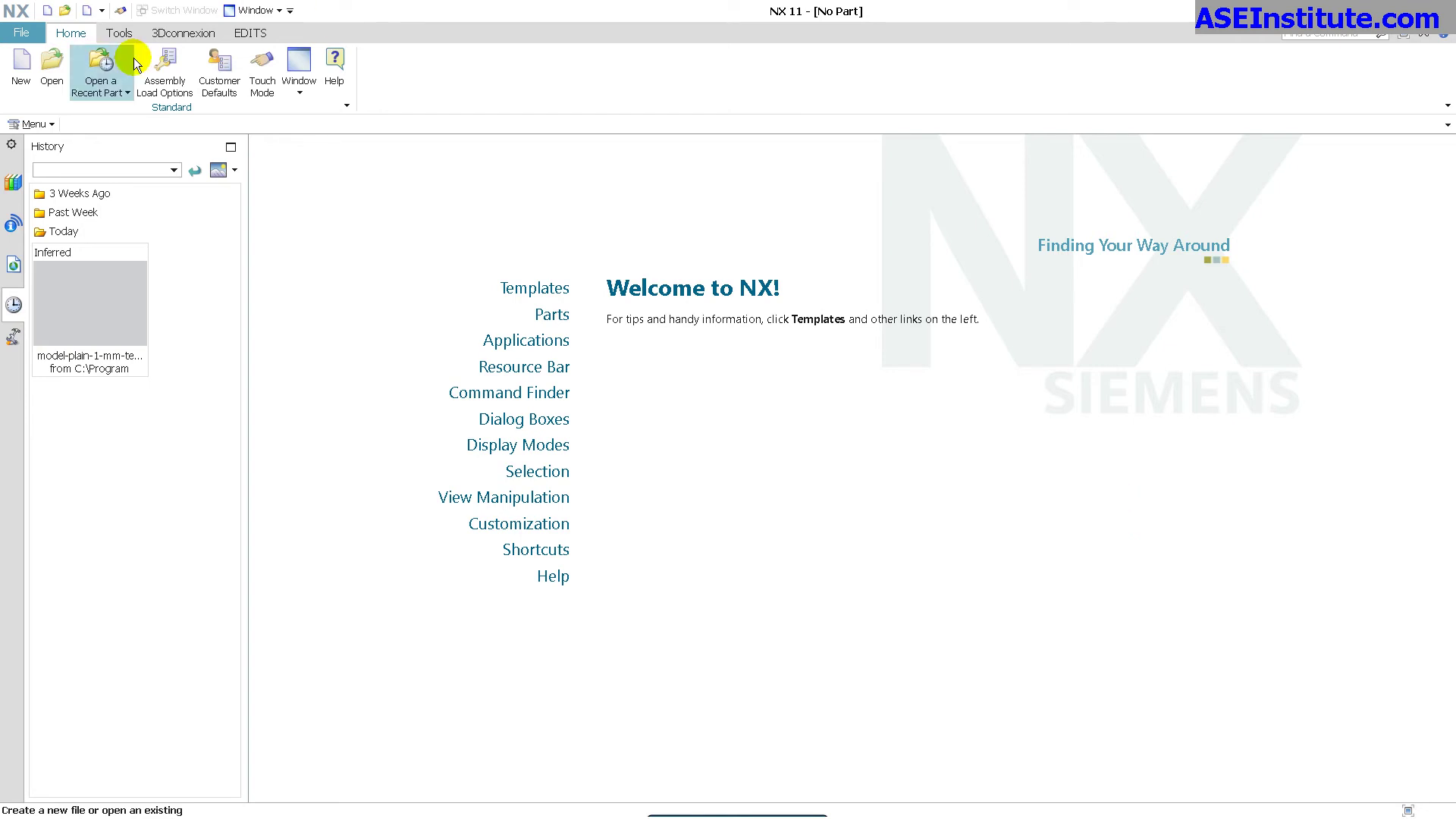
# Examine the millimetre model templates and their owners in the new file dialog, including Model, Assembly, Shape Studio, Sheet Metal and Routing Logical.
pyautogui.click(20, 62)
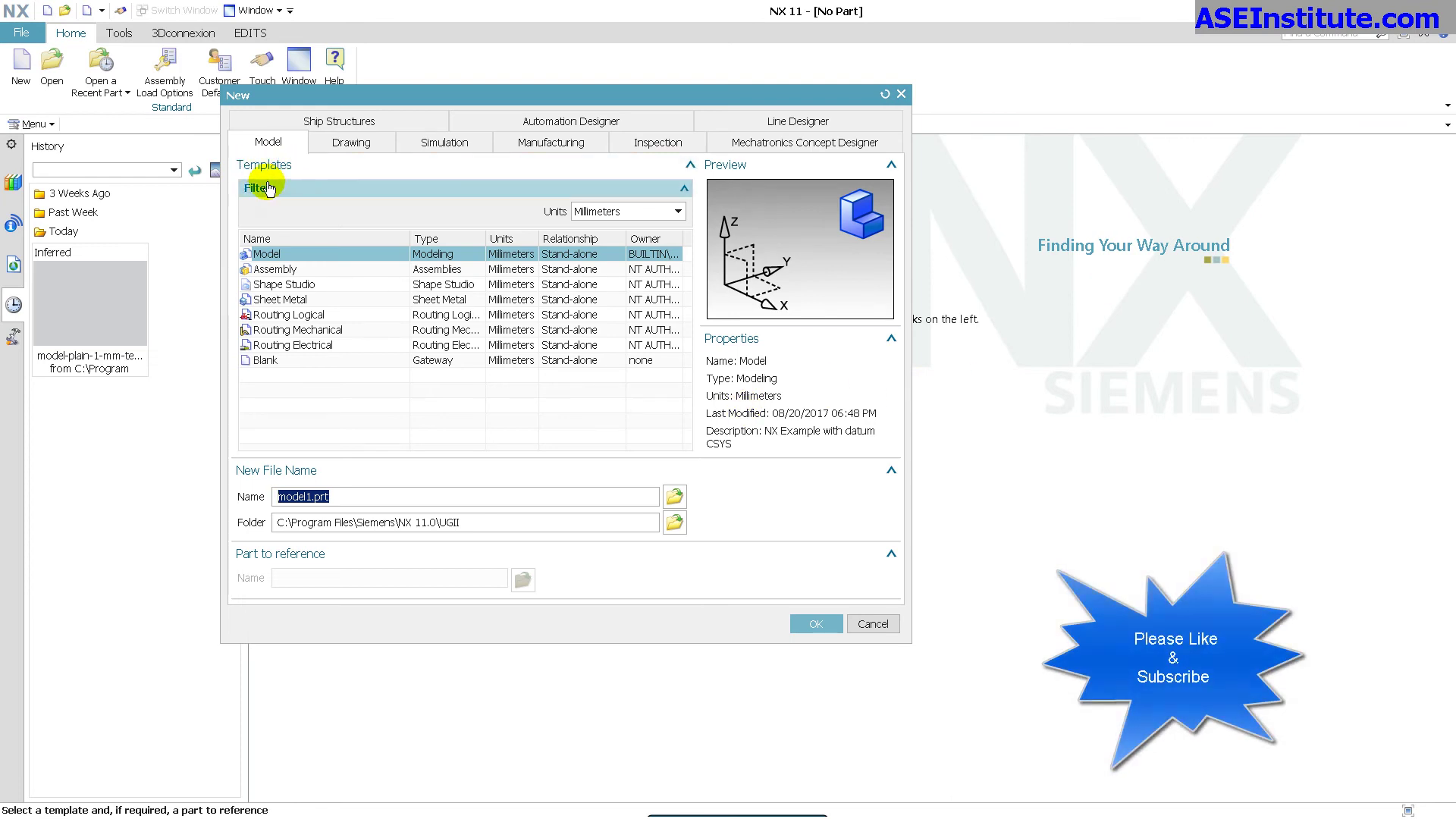
pyautogui.click(312, 385)
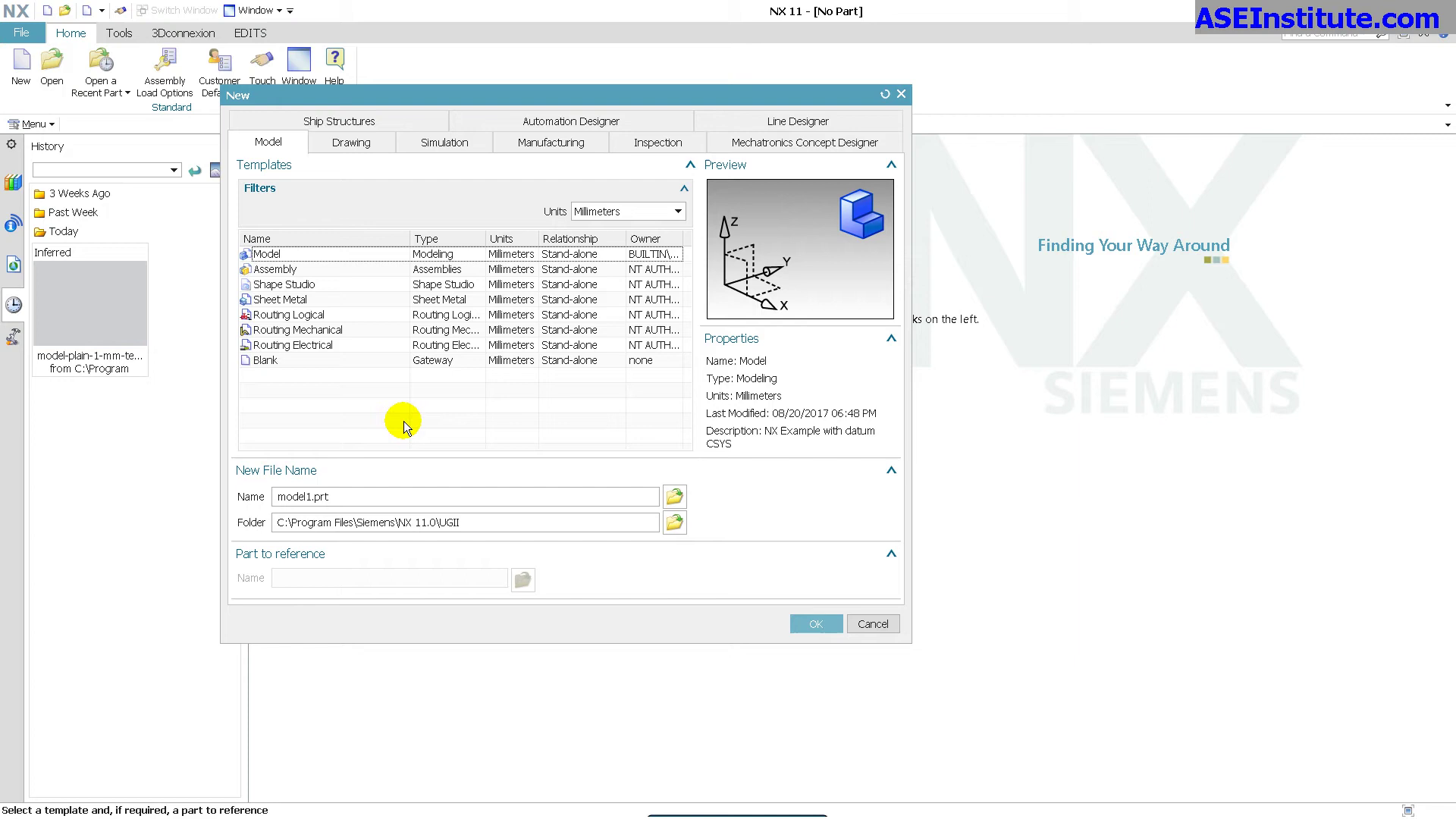
pyautogui.click(281, 253)
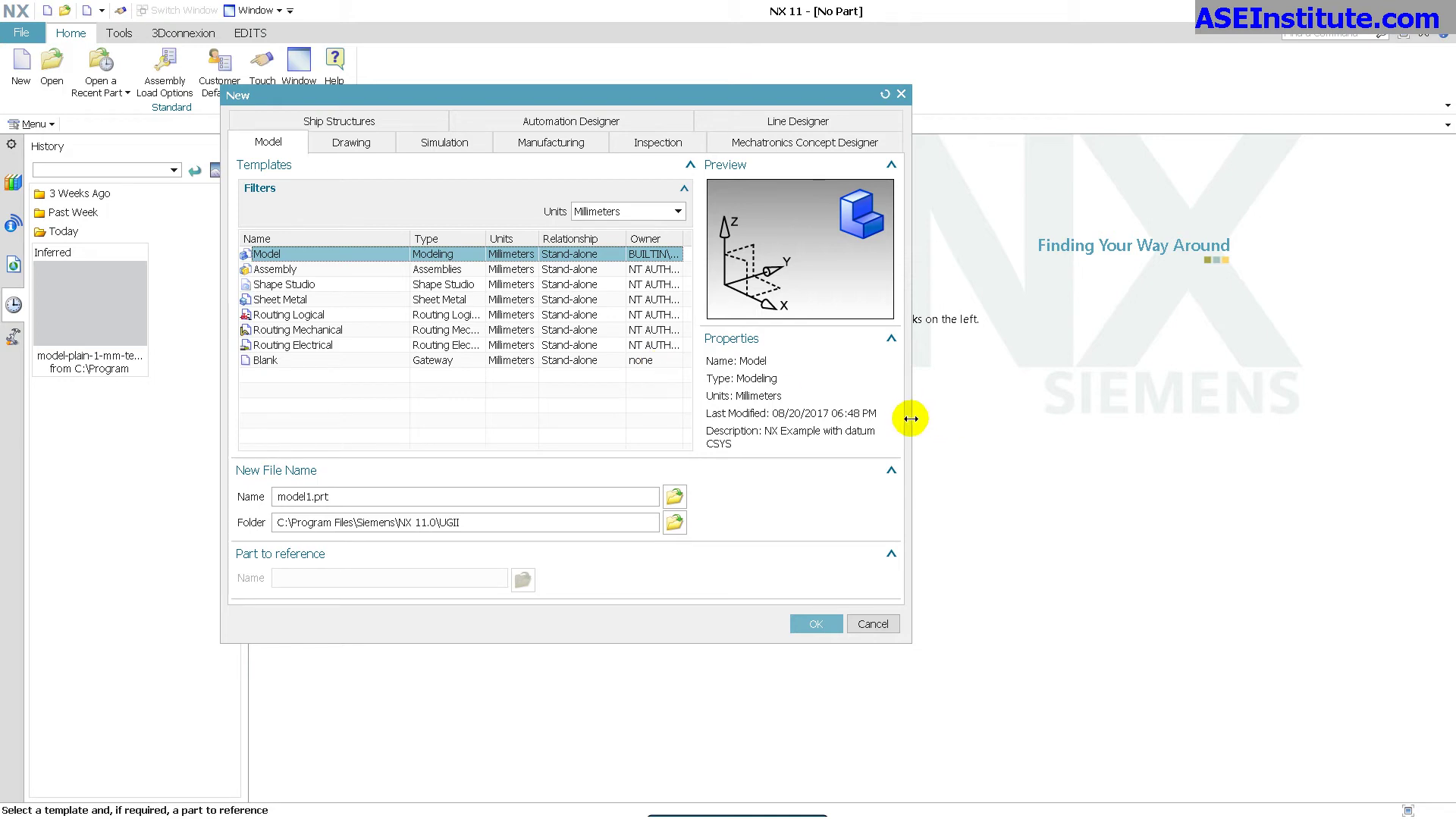
pyautogui.moveTo(910, 419); pyautogui.dragTo(1080, 425)
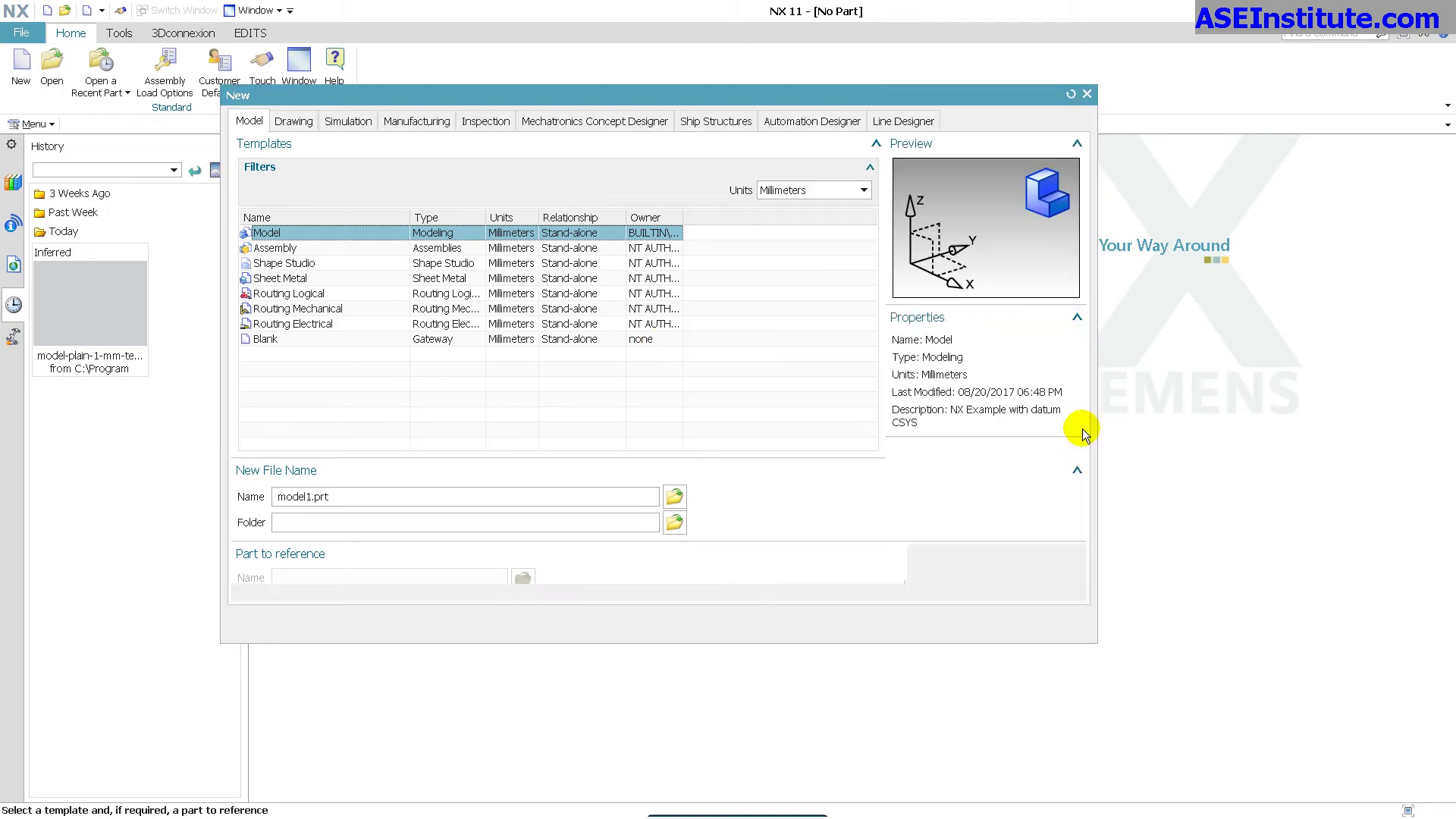
pyautogui.doubleClick(680, 218)
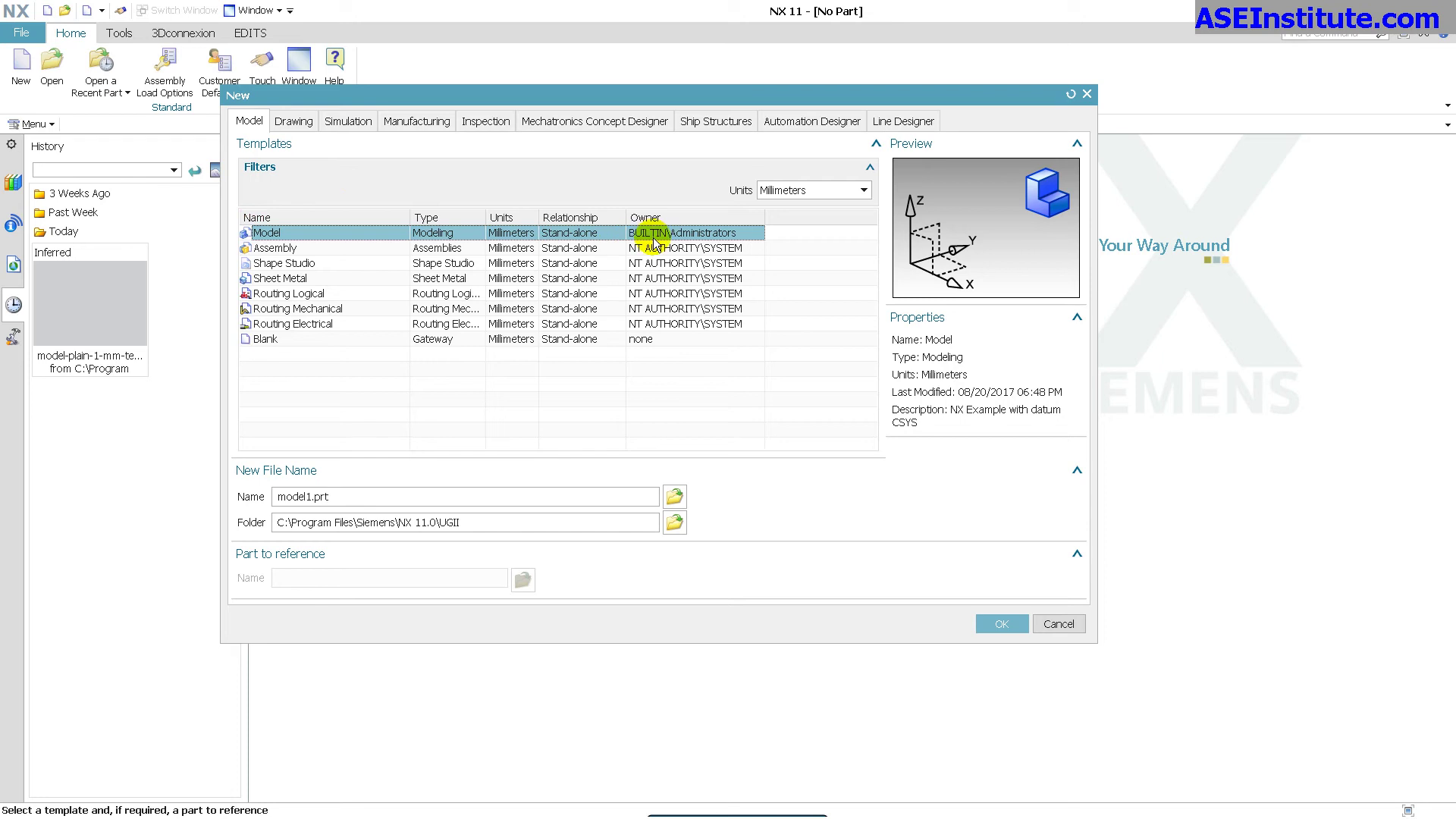
pyautogui.click(721, 250)
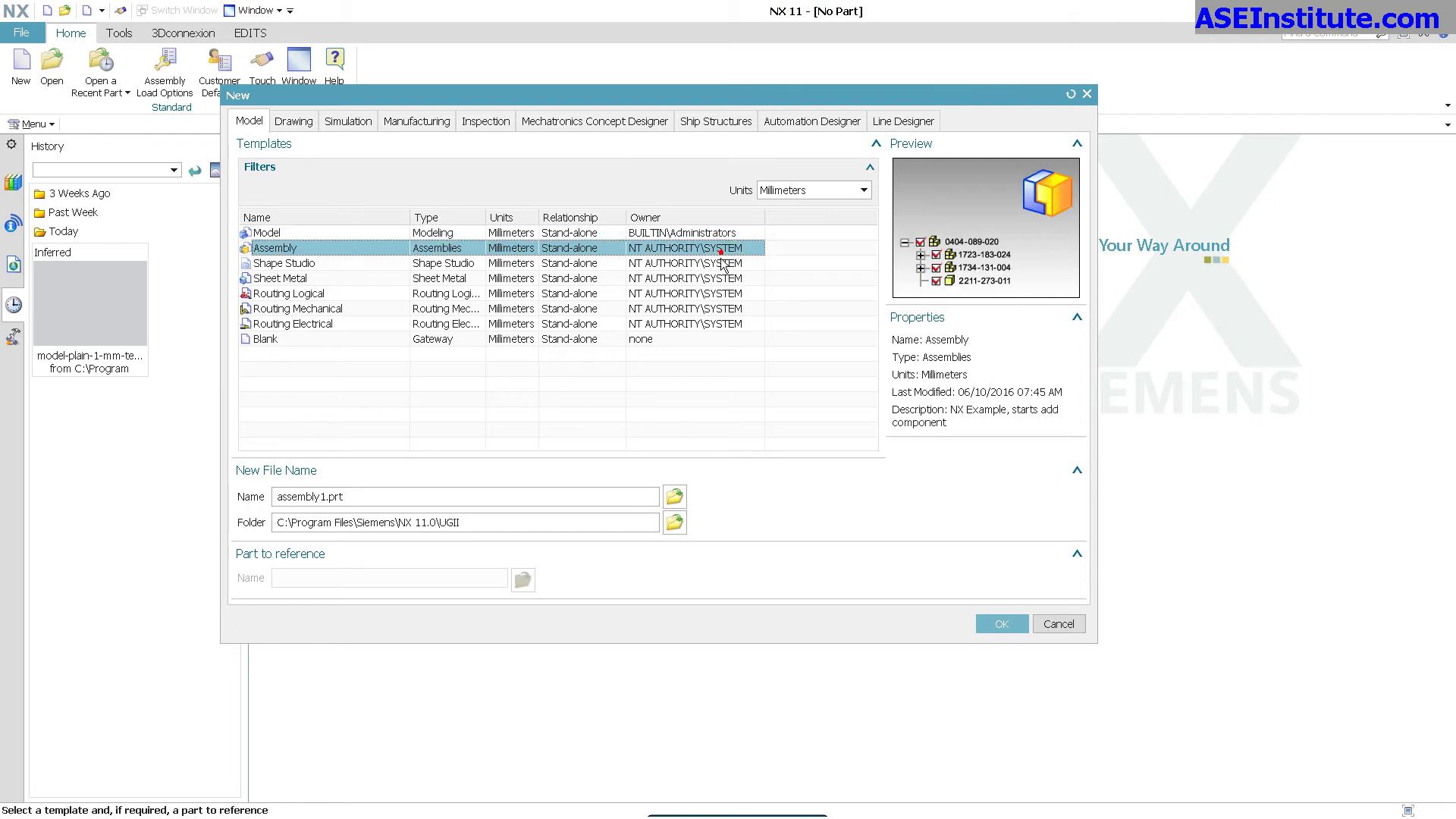
pyautogui.click(741, 264)
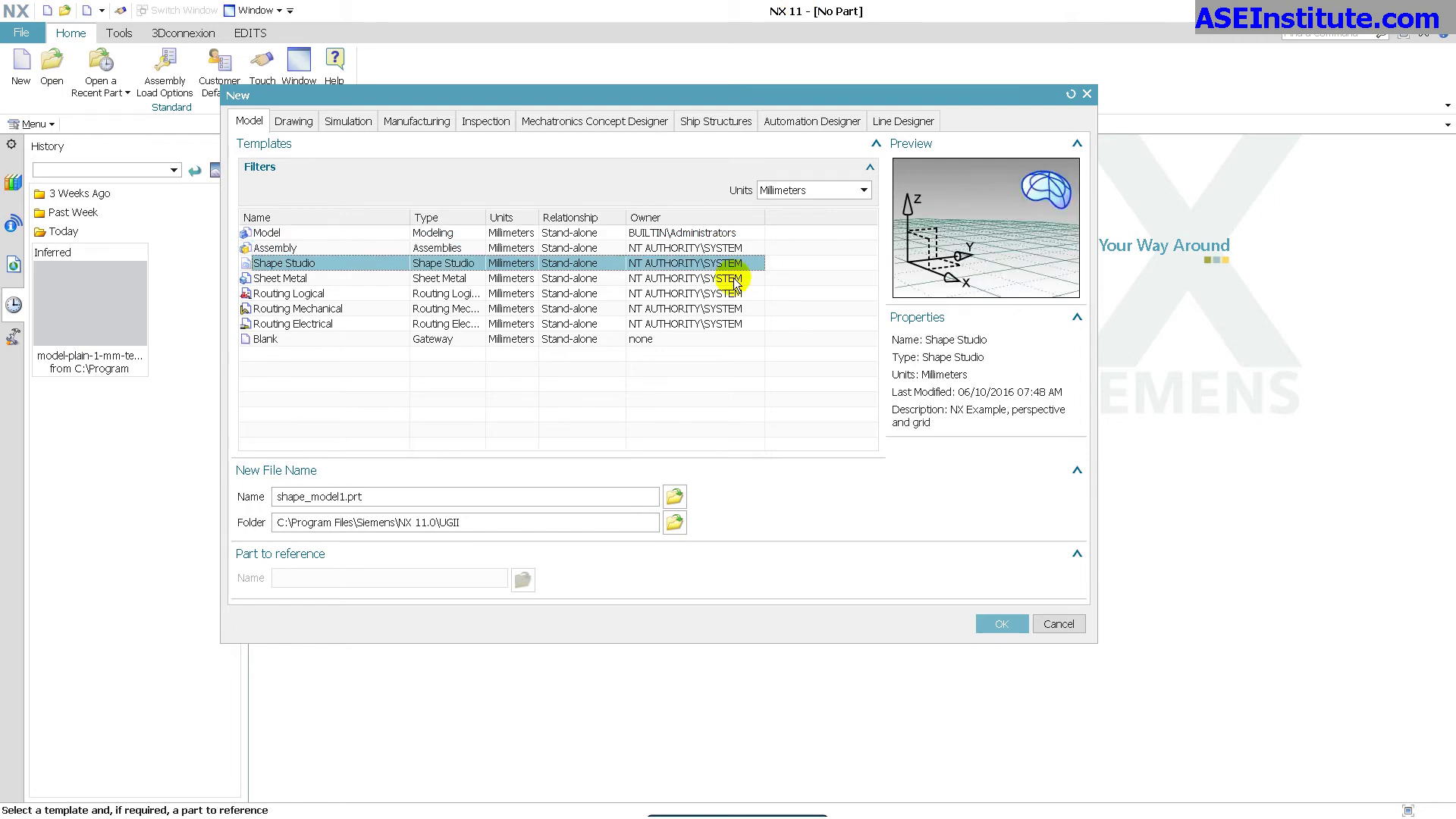
pyautogui.click(737, 278)
pyautogui.click(737, 294)
pyautogui.click(733, 234)
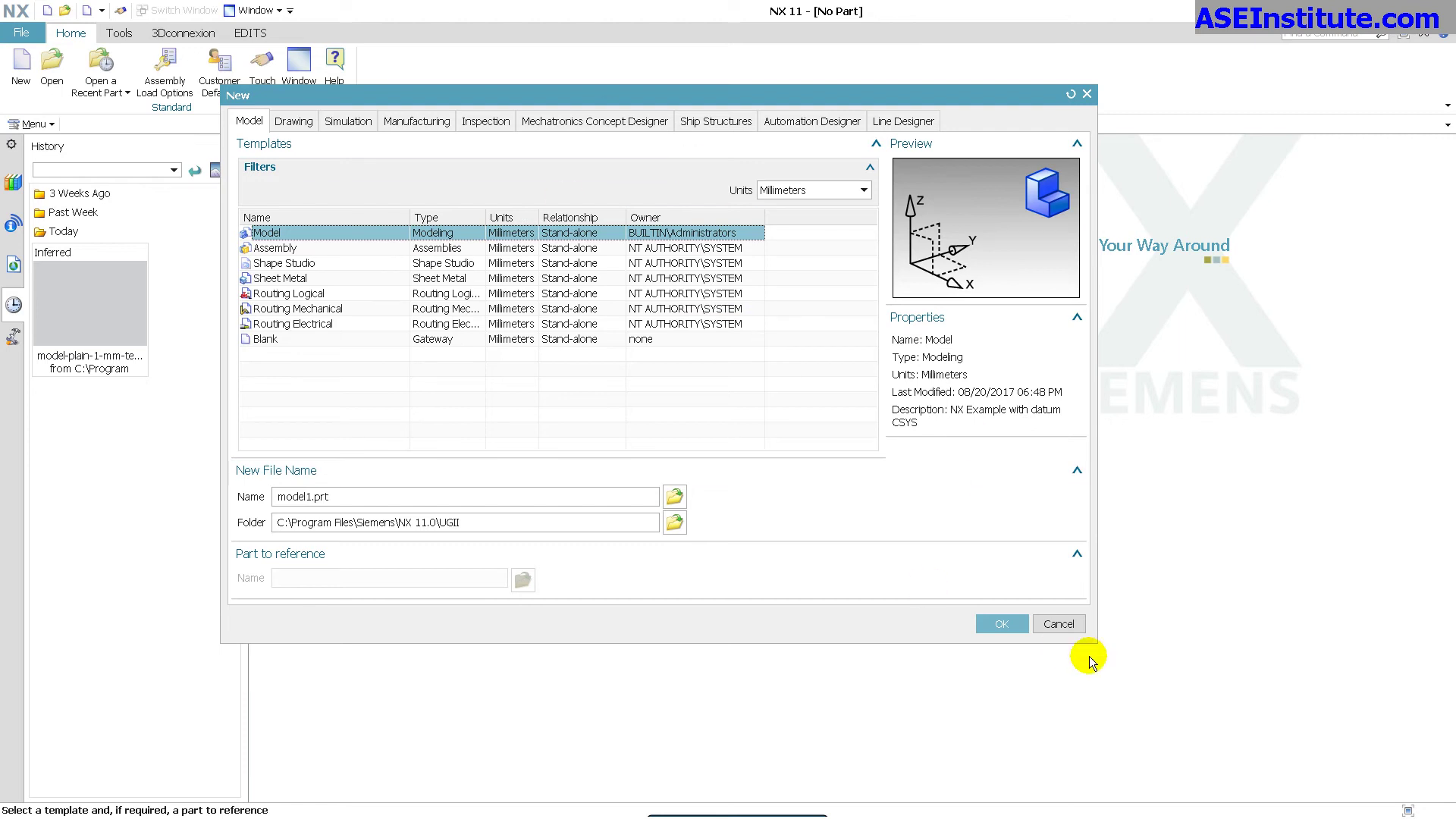
pyautogui.click(1071, 626)
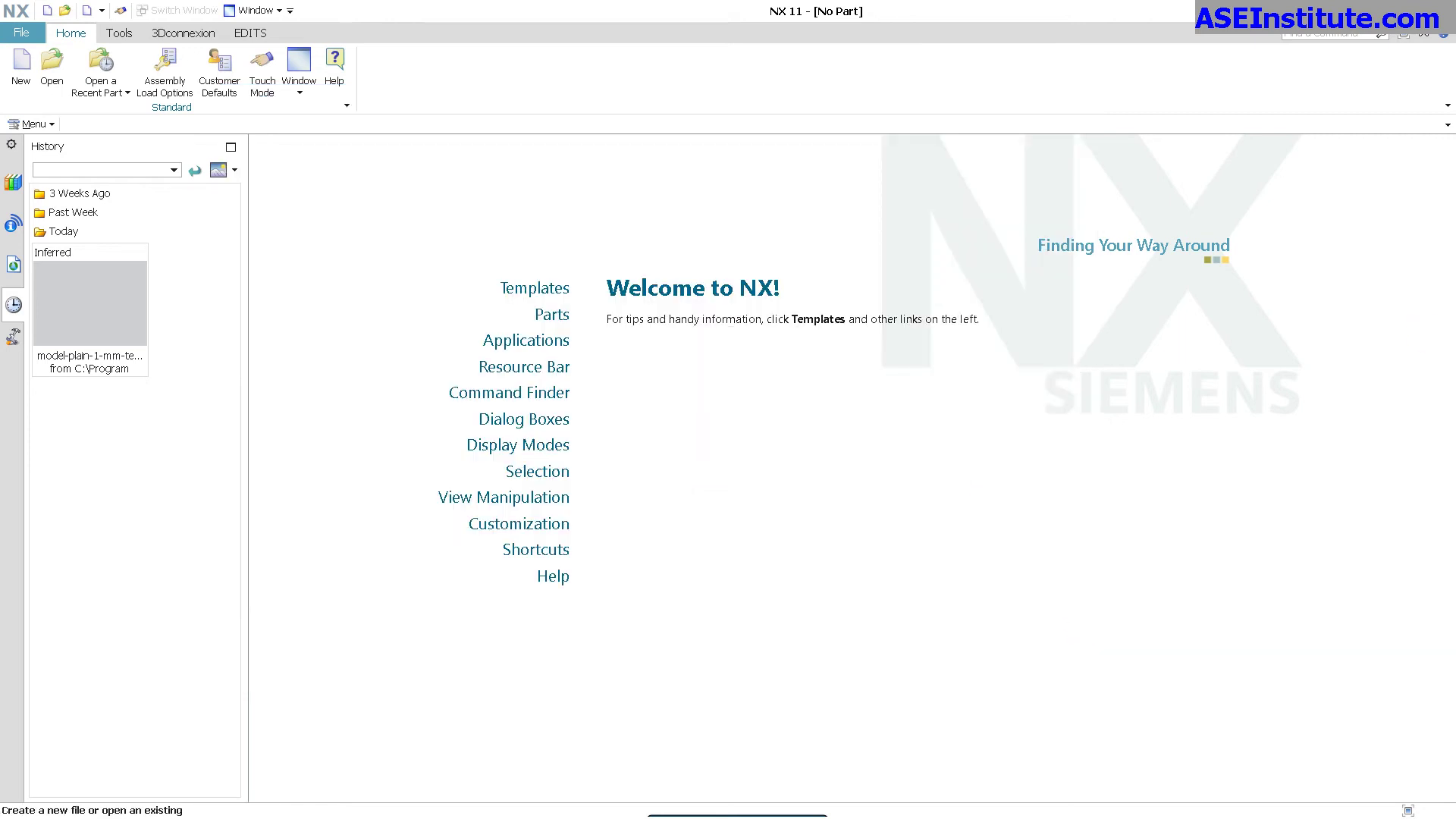
# Switch to Windows Explorer and open model-plain-1-mm-template.prt from the UGII templates folder in NX.
pyautogui.hotkey('alt', 'Tab')
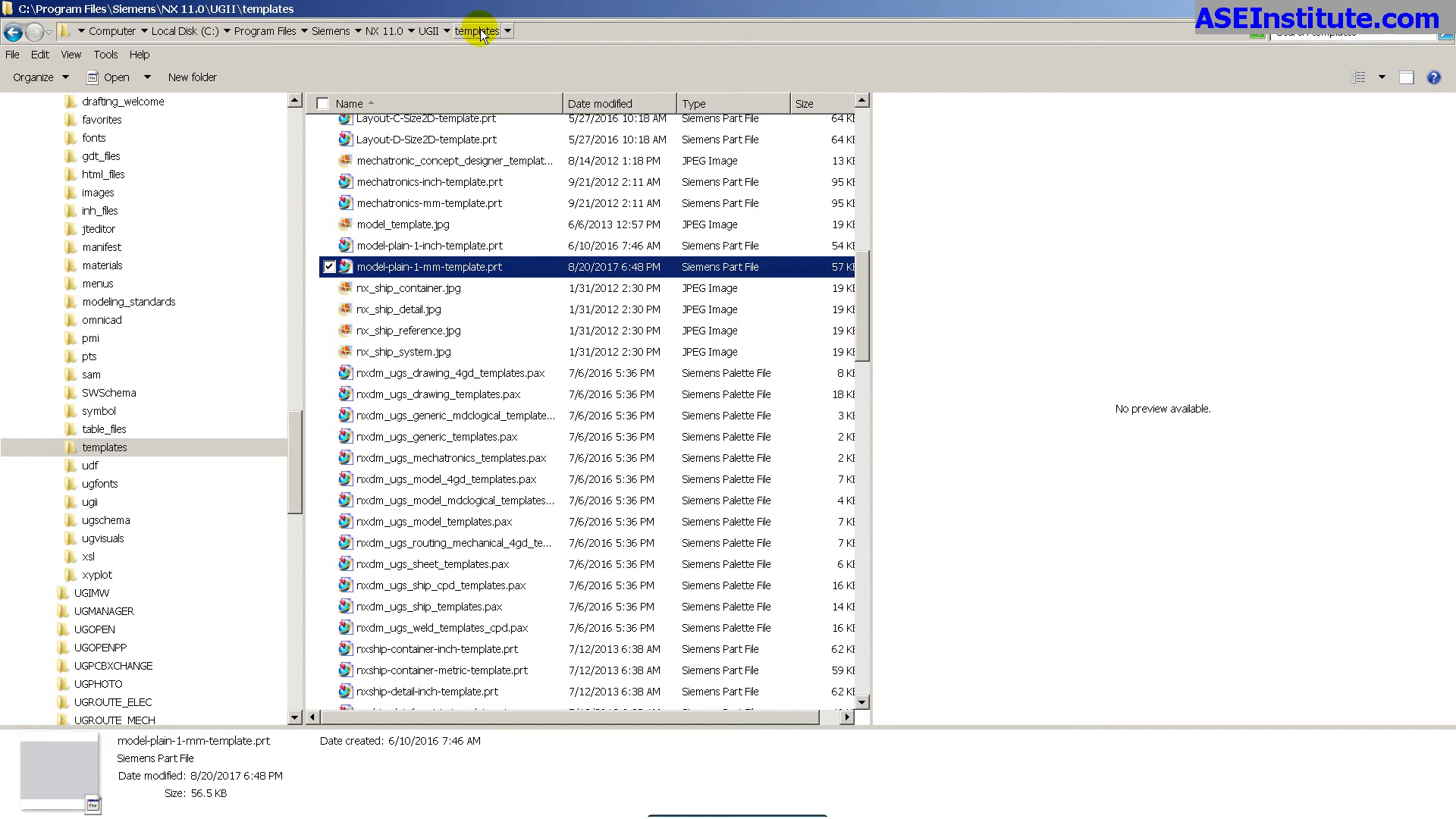
pyautogui.moveTo(865, 351); pyautogui.dragTo(878, 320)
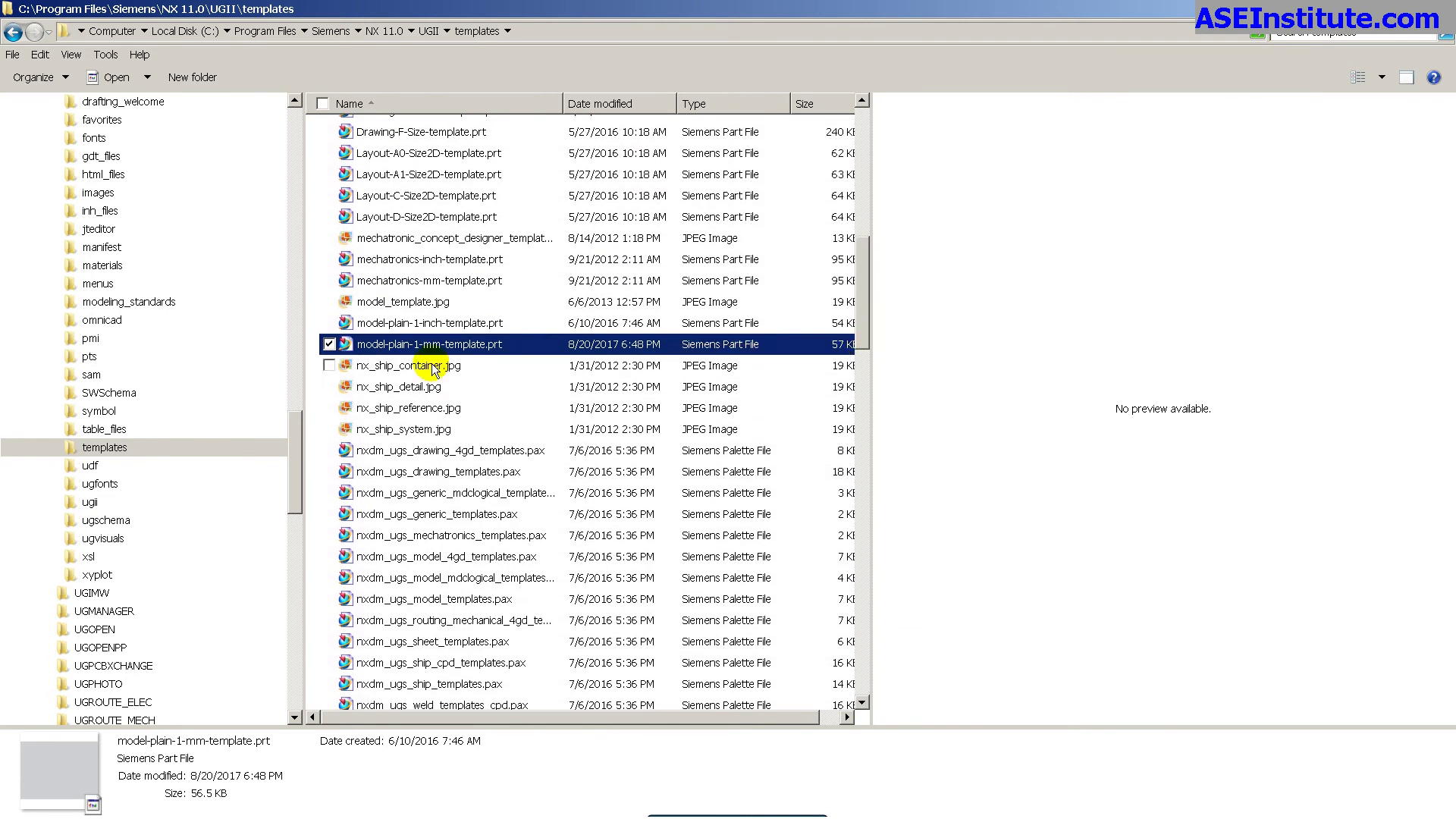
pyautogui.moveTo(385, 354)
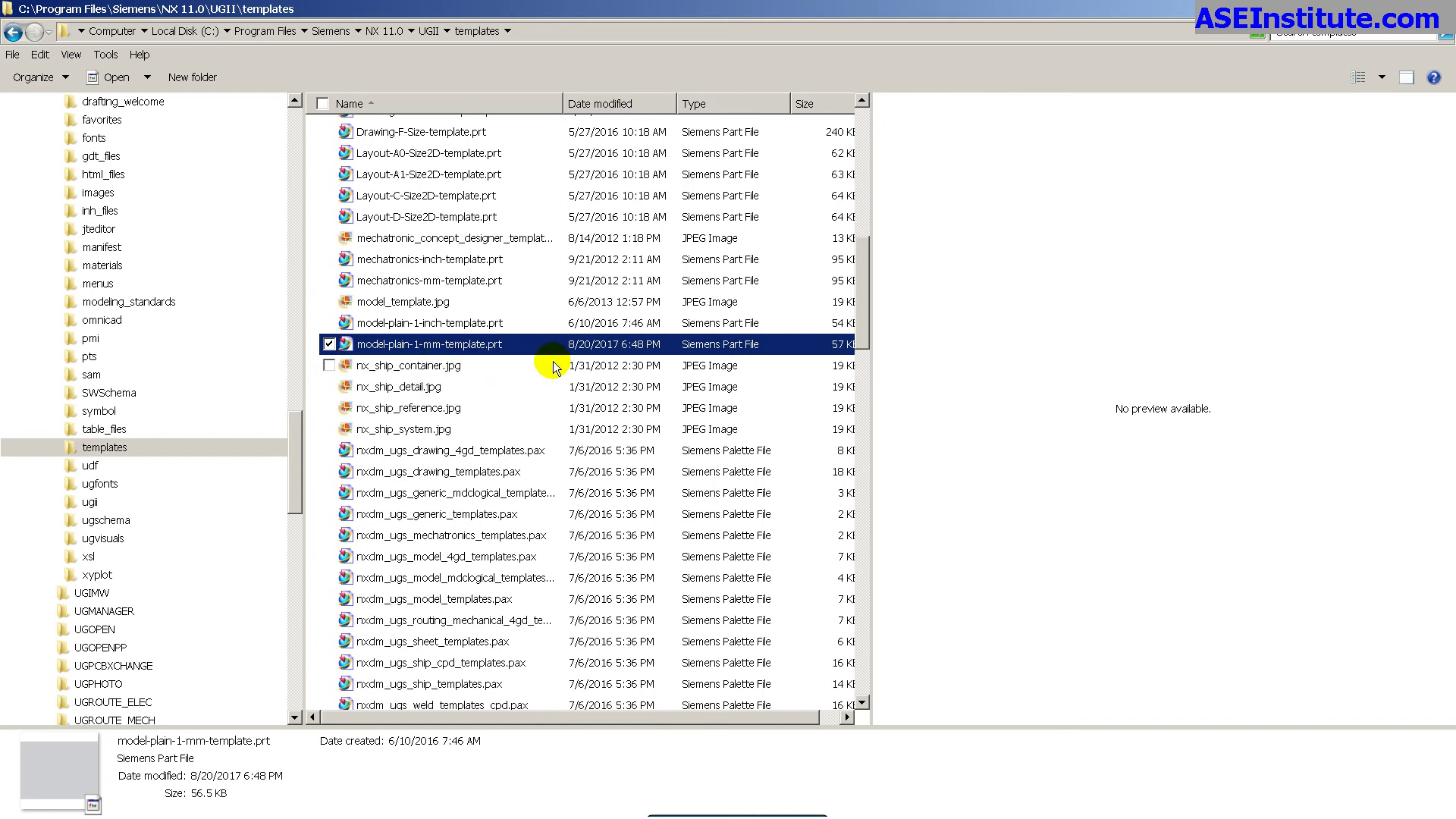
pyautogui.doubleClick(651, 14)
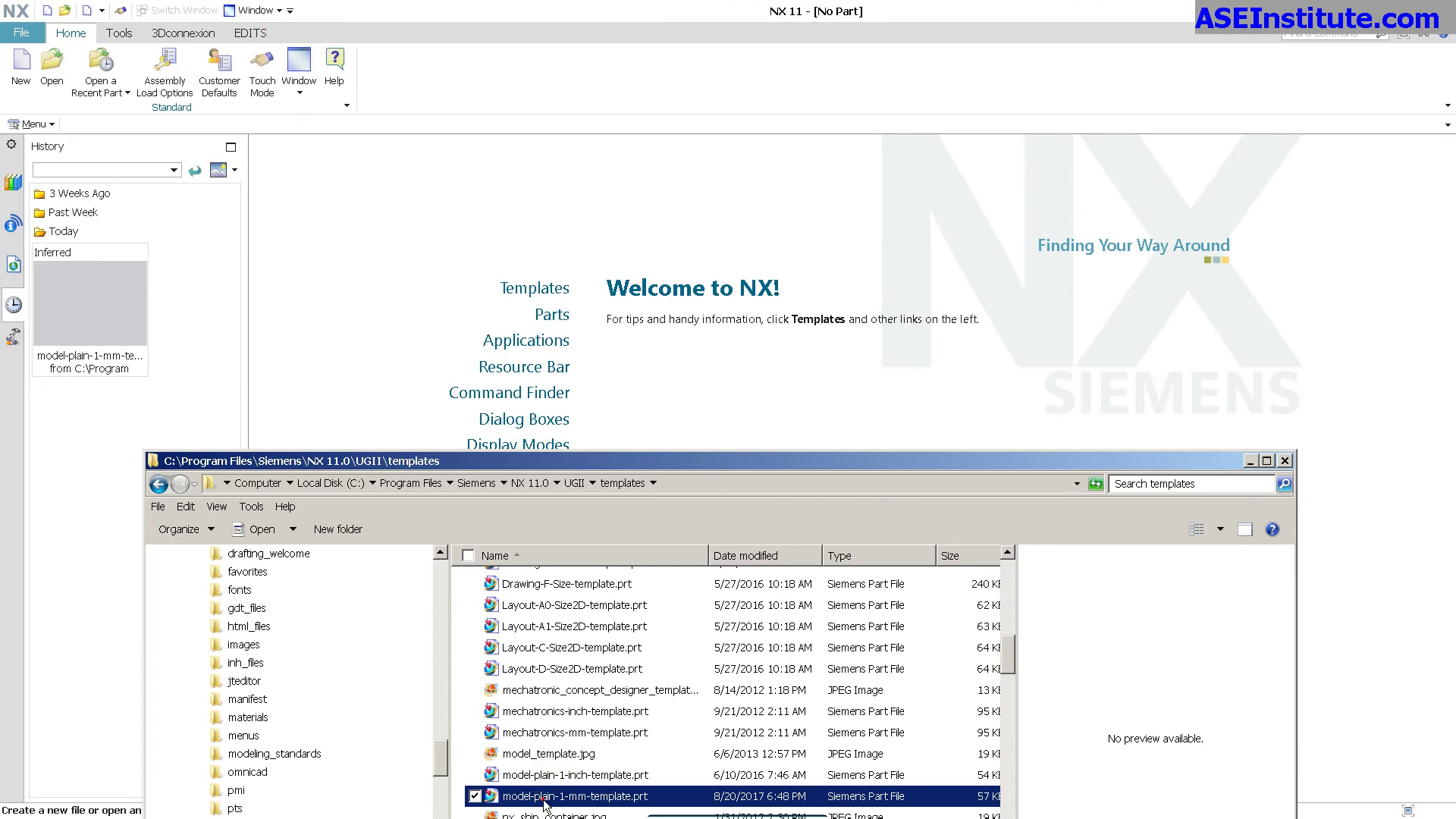
pyautogui.moveTo(542, 796); pyautogui.dragTo(457, 345)
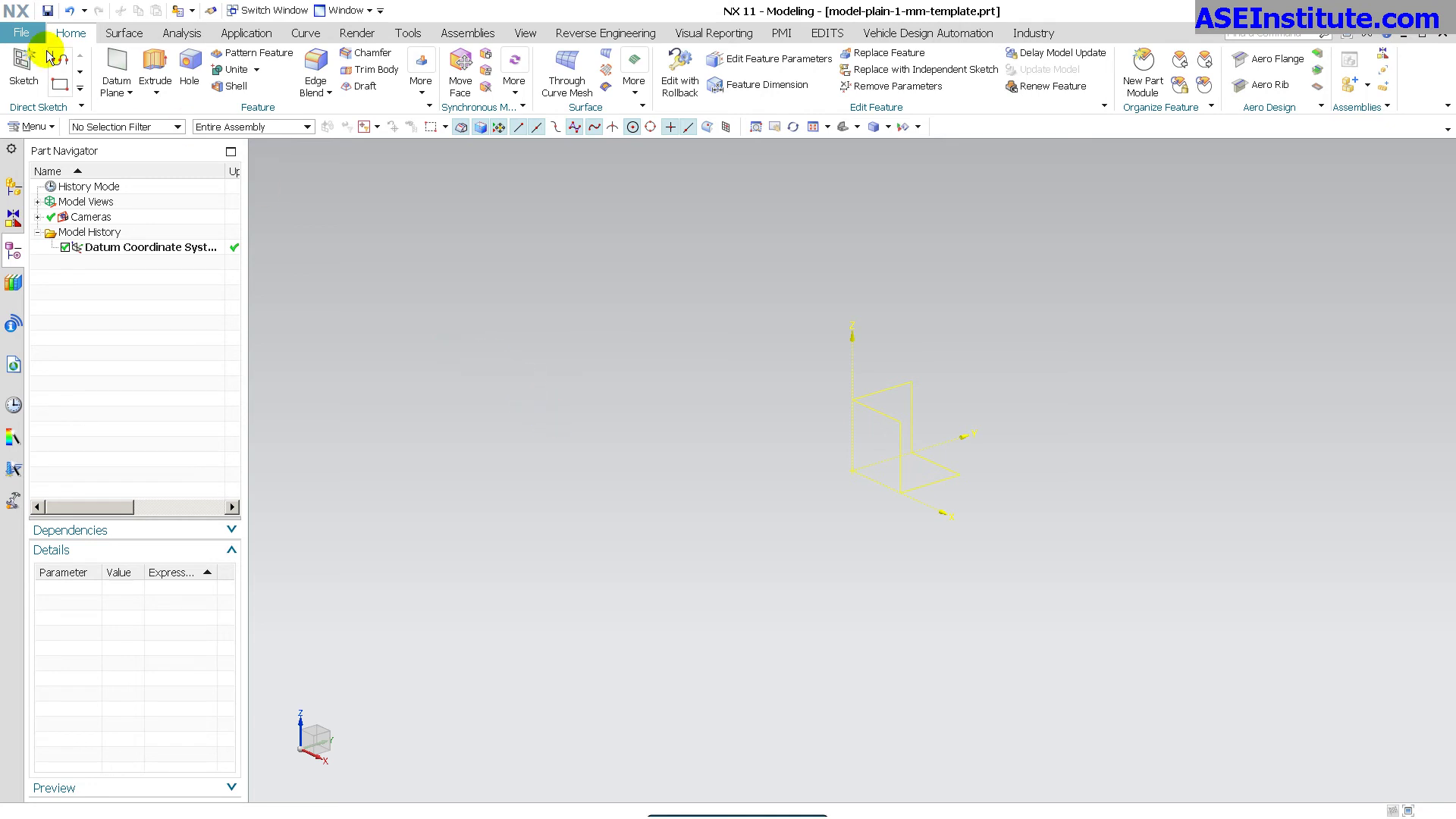
# Examine the object preferences for the Line type, including color, line font and width, without changing them.
pyautogui.click(22, 34)
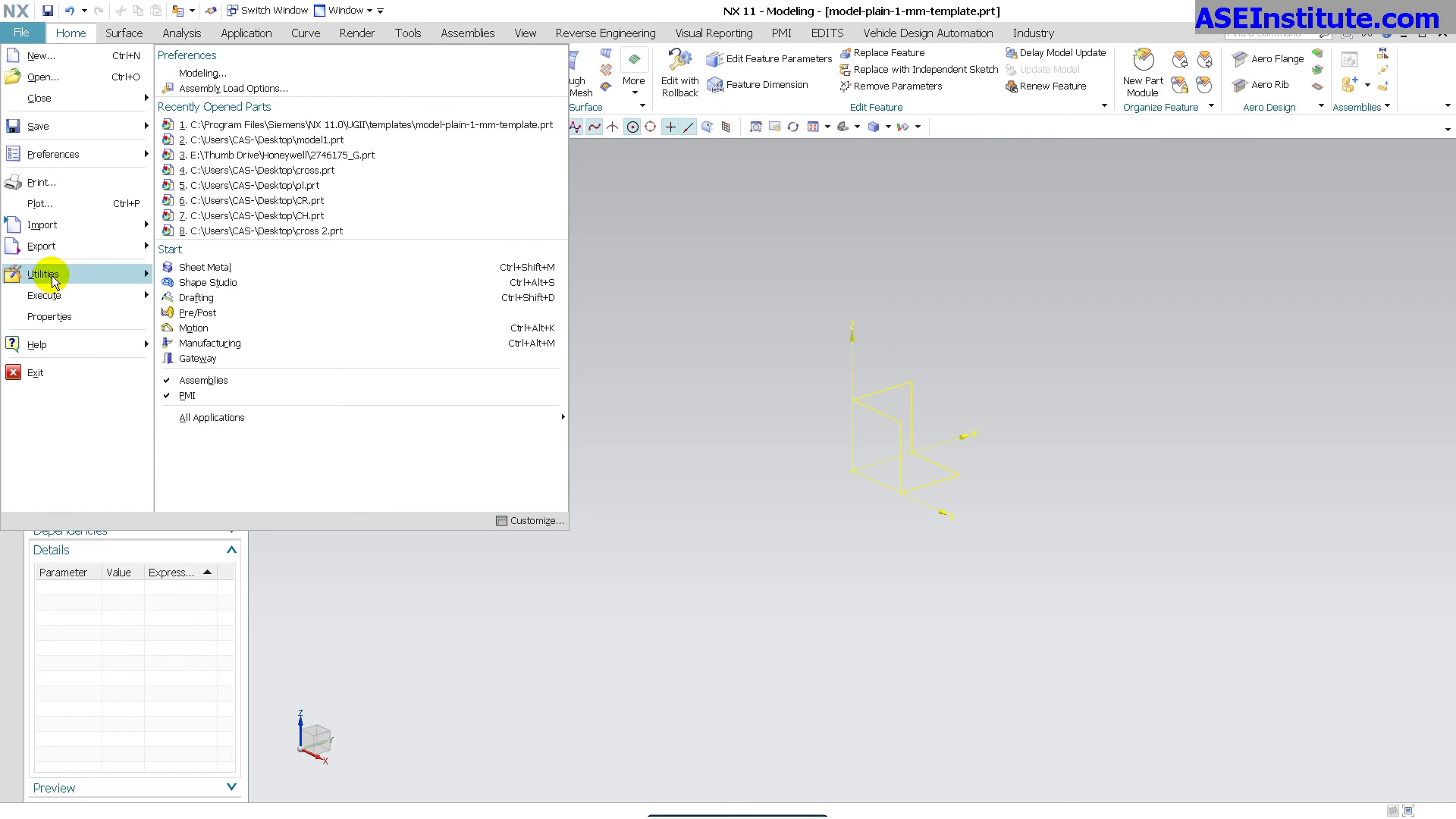
pyautogui.moveTo(106, 154)
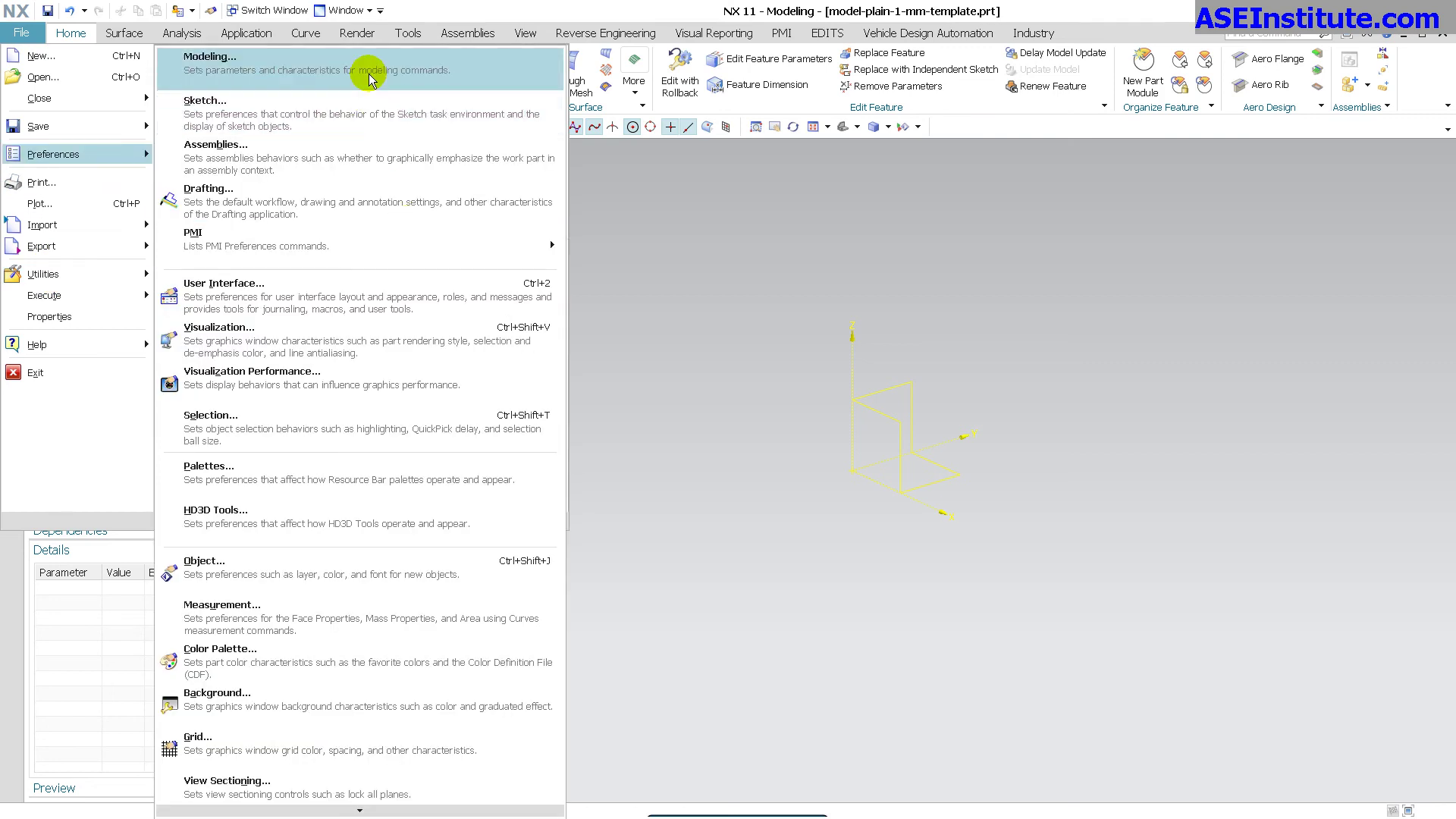
pyautogui.moveTo(364, 805)
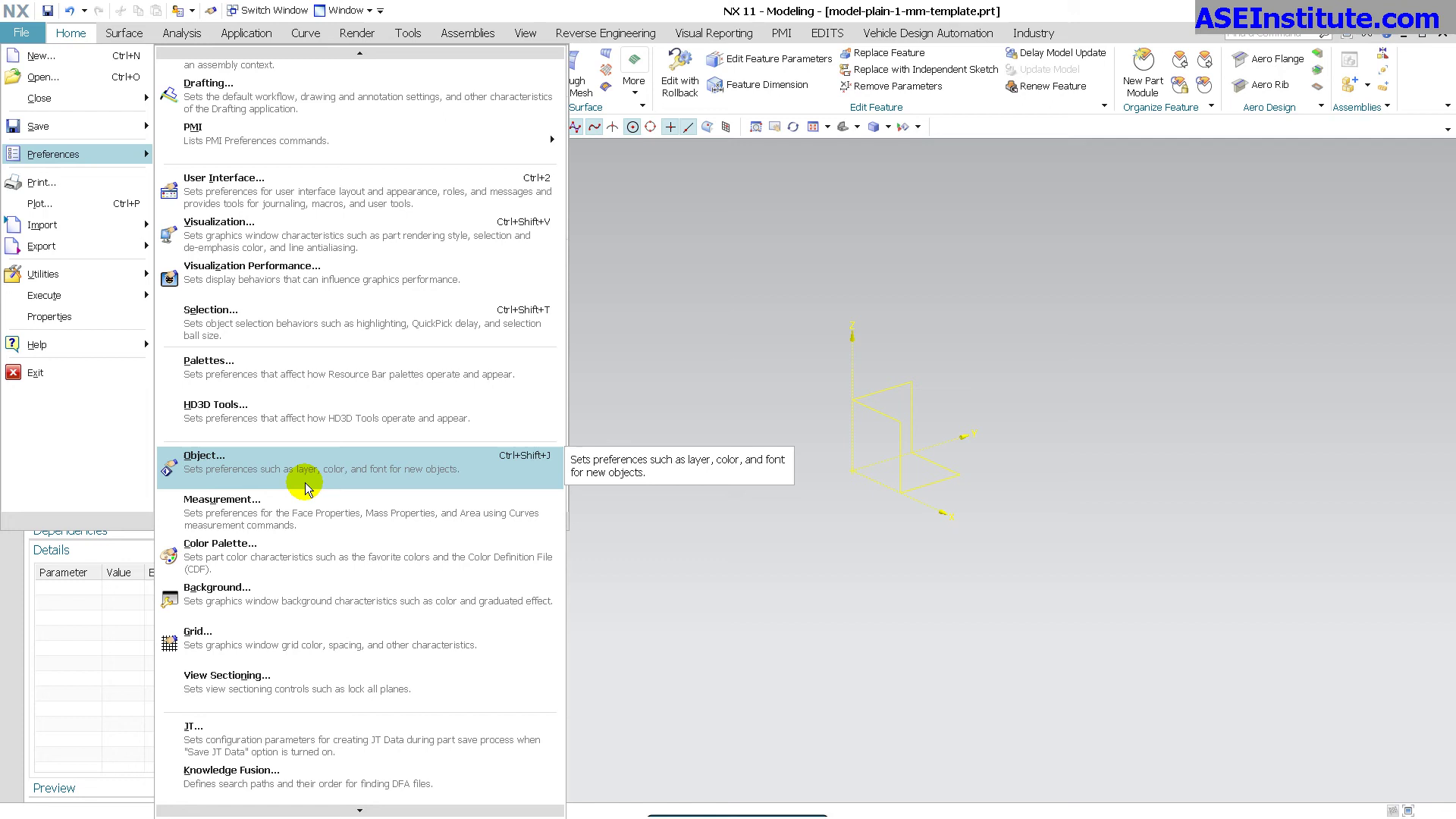
pyautogui.click(305, 486)
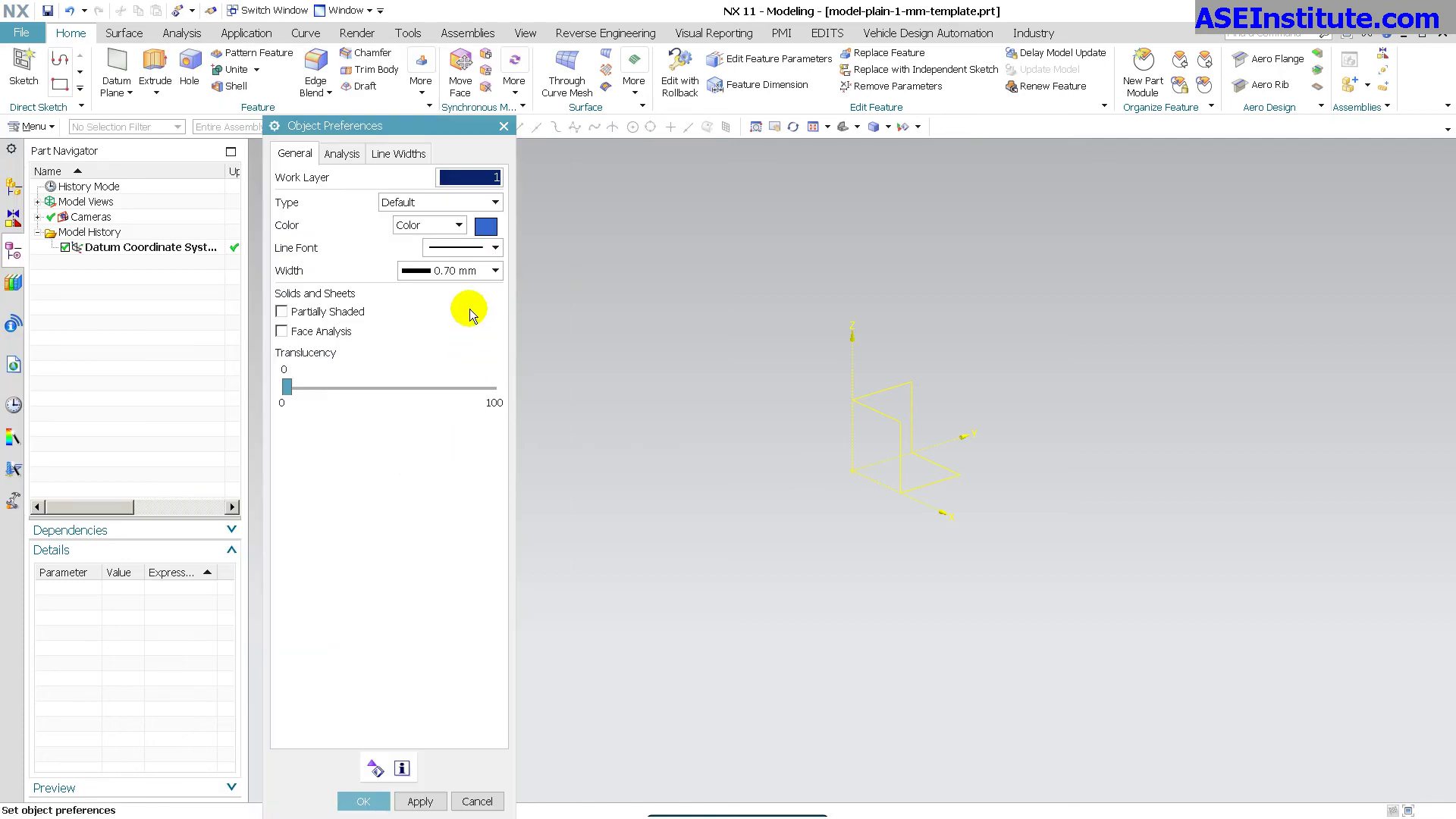
pyautogui.click(493, 203)
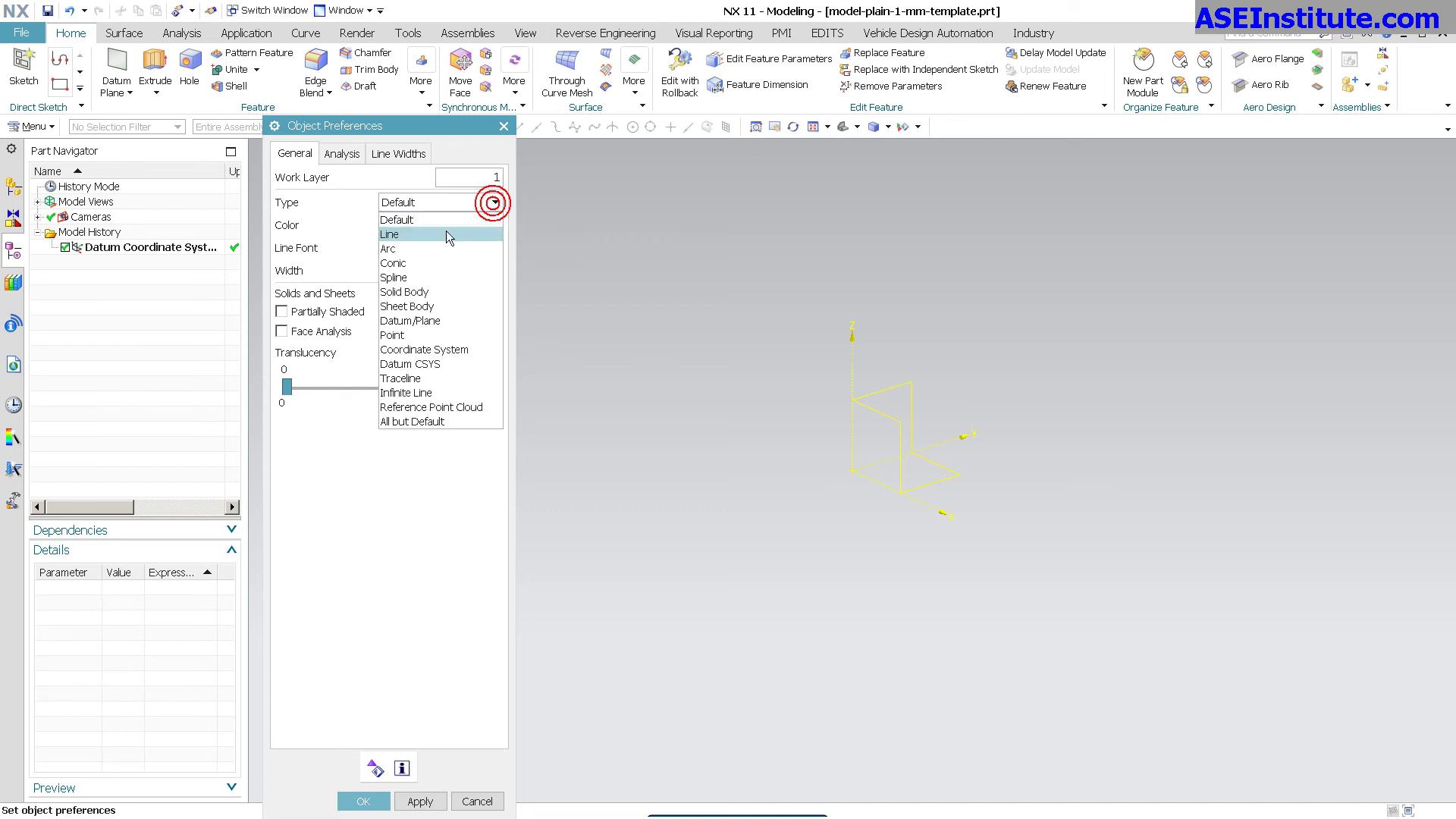
pyautogui.click(446, 235)
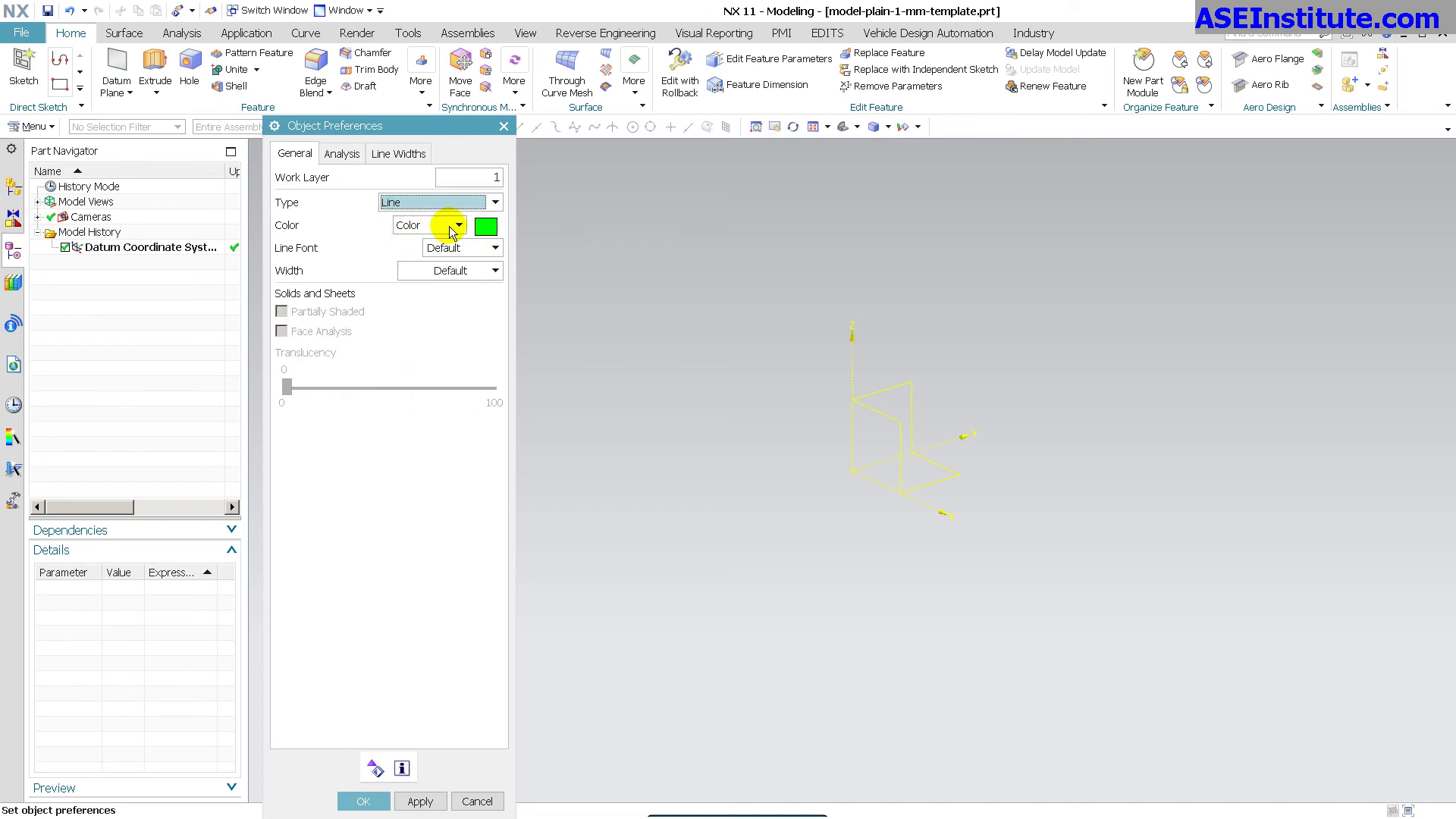
pyautogui.click(477, 802)
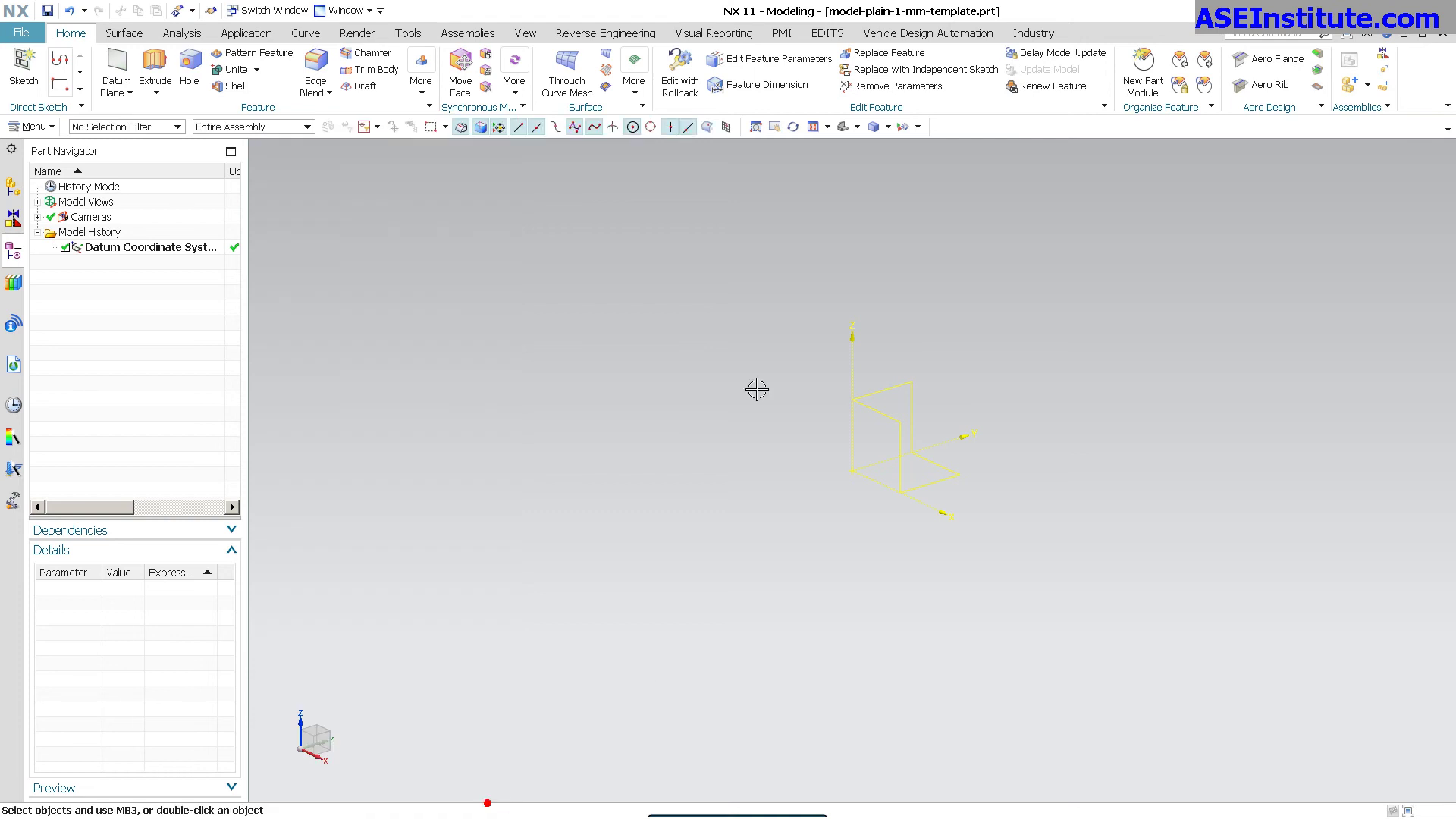
# Draw a diagonal line about 370 mm long beside the datum coordinate system.
pyautogui.click(305, 33)
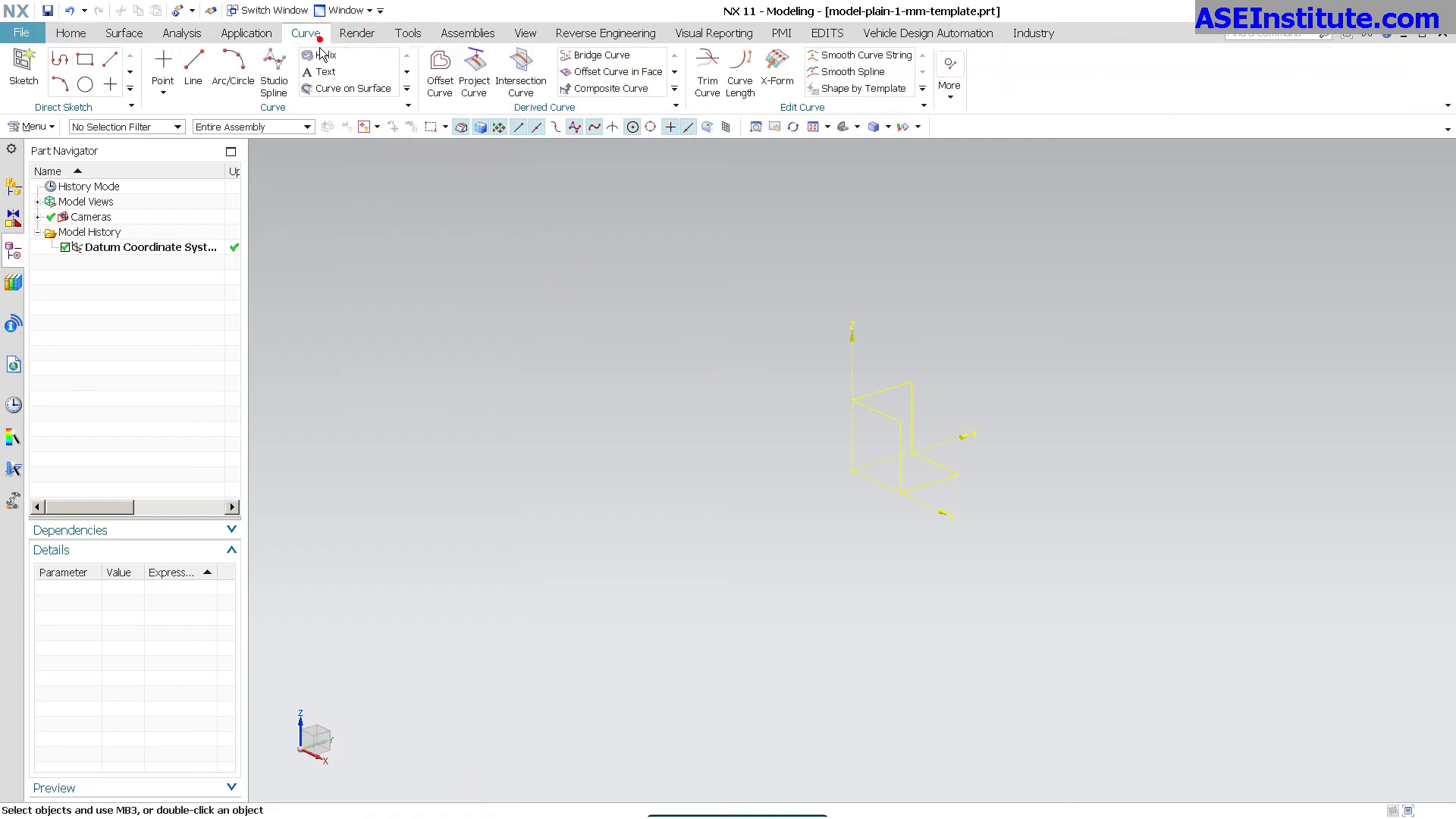
pyautogui.click(190, 70)
pyautogui.click(536, 612)
pyautogui.click(842, 271)
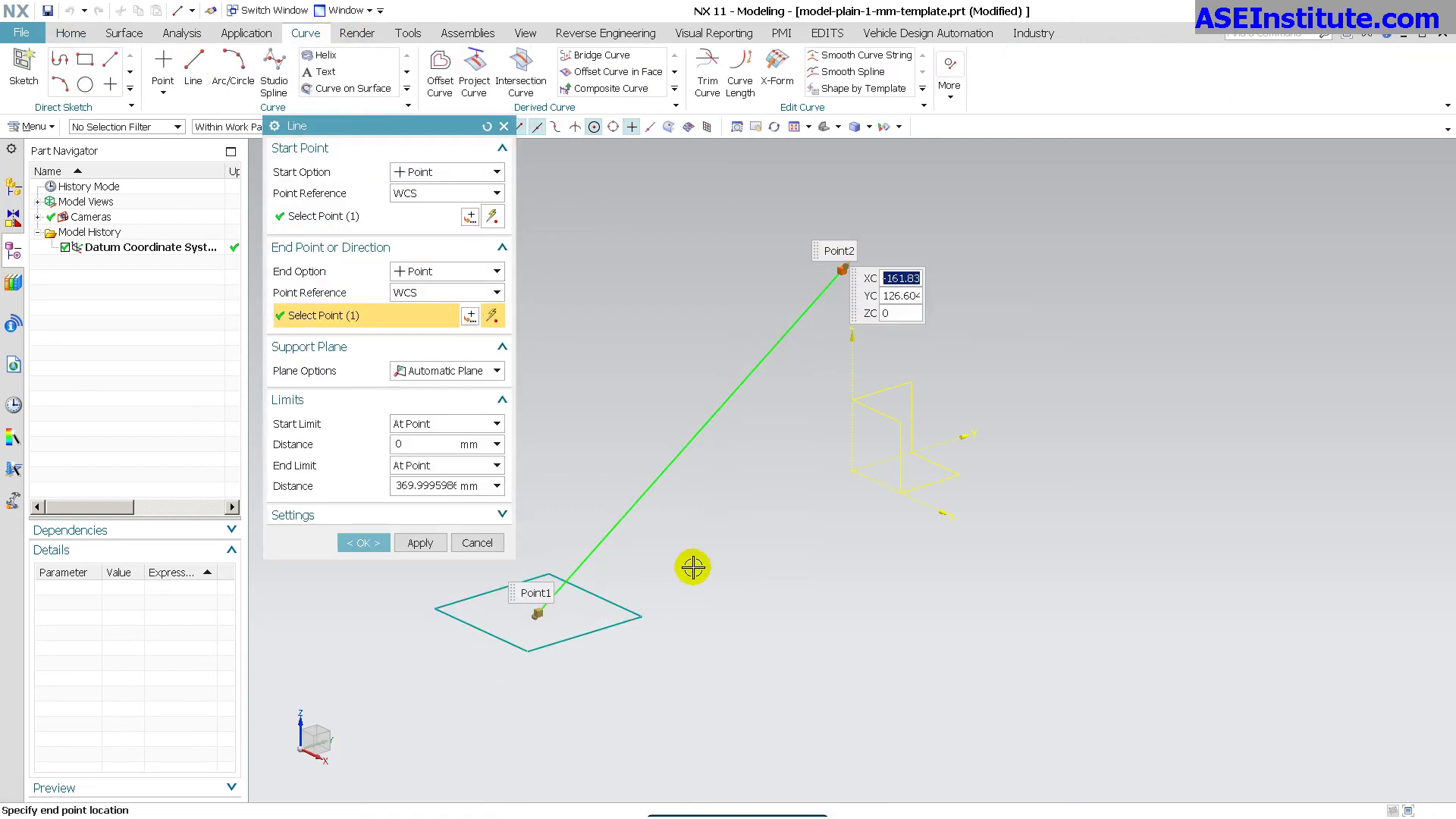
pyautogui.click(363, 543)
# Draw a three-point arc with a radius of about 385 mm below the diagonal line.
pyautogui.click(233, 70)
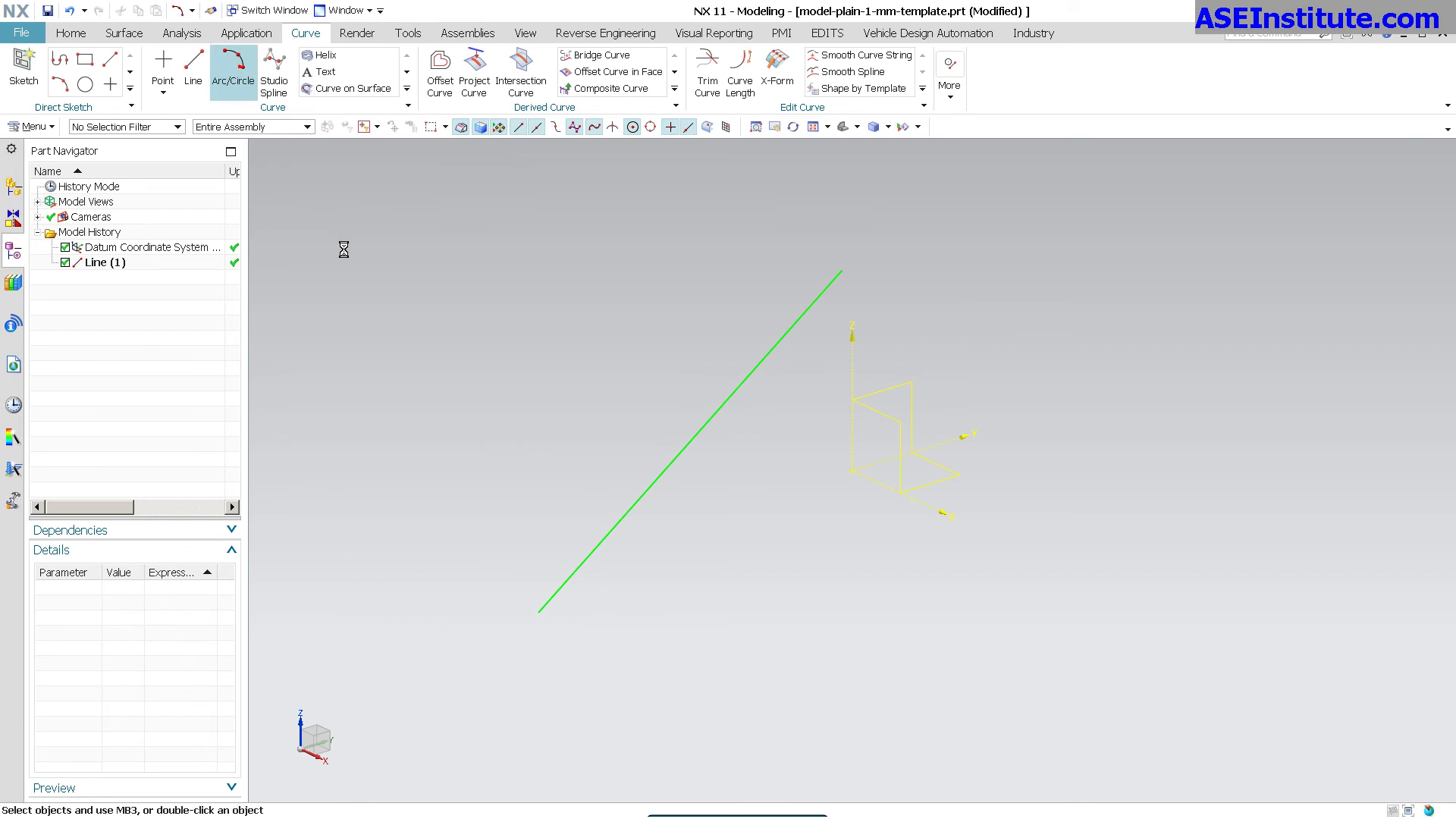
pyautogui.click(634, 674)
pyautogui.click(783, 500)
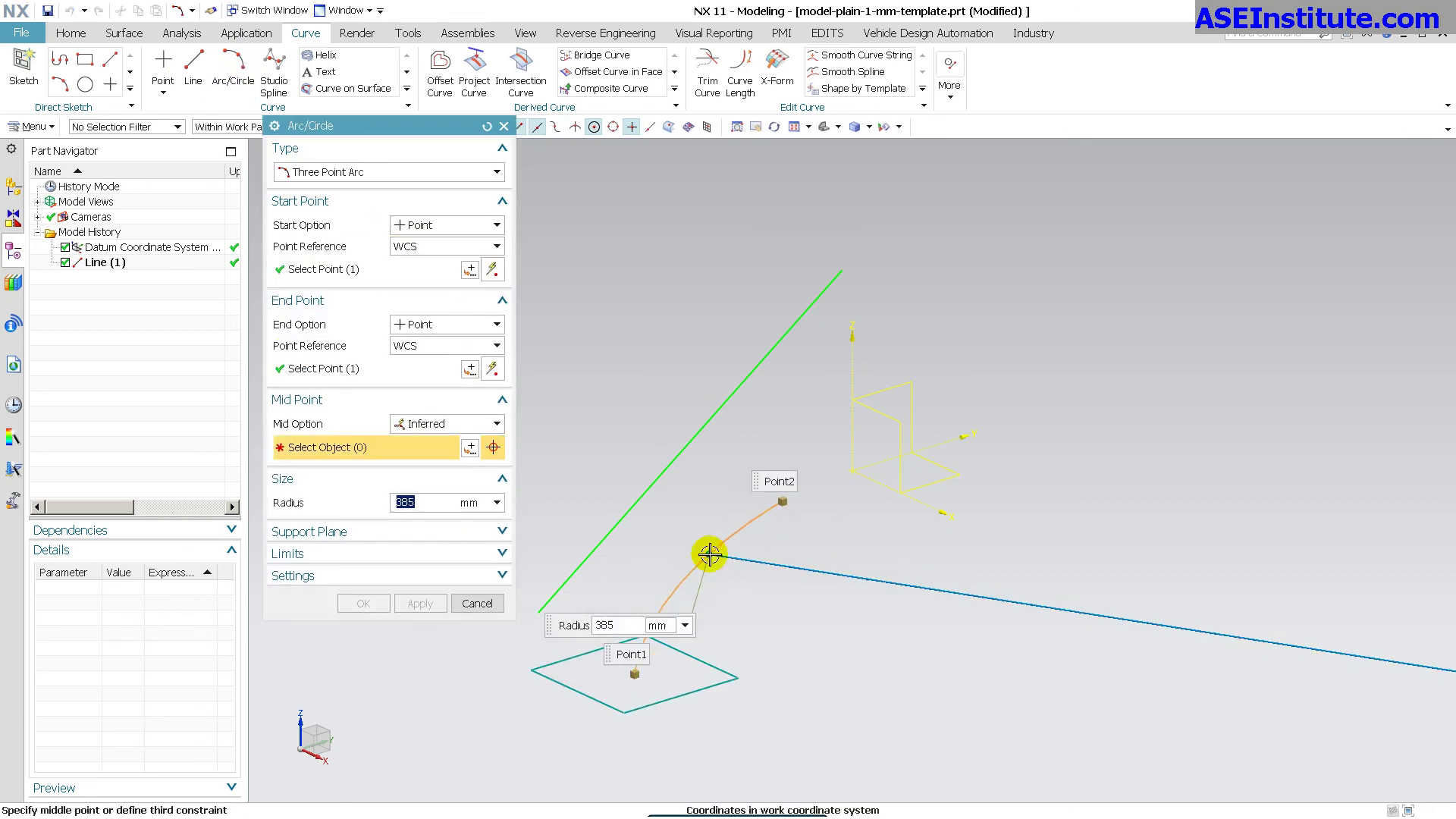
pyautogui.click(710, 555)
pyautogui.click(363, 623)
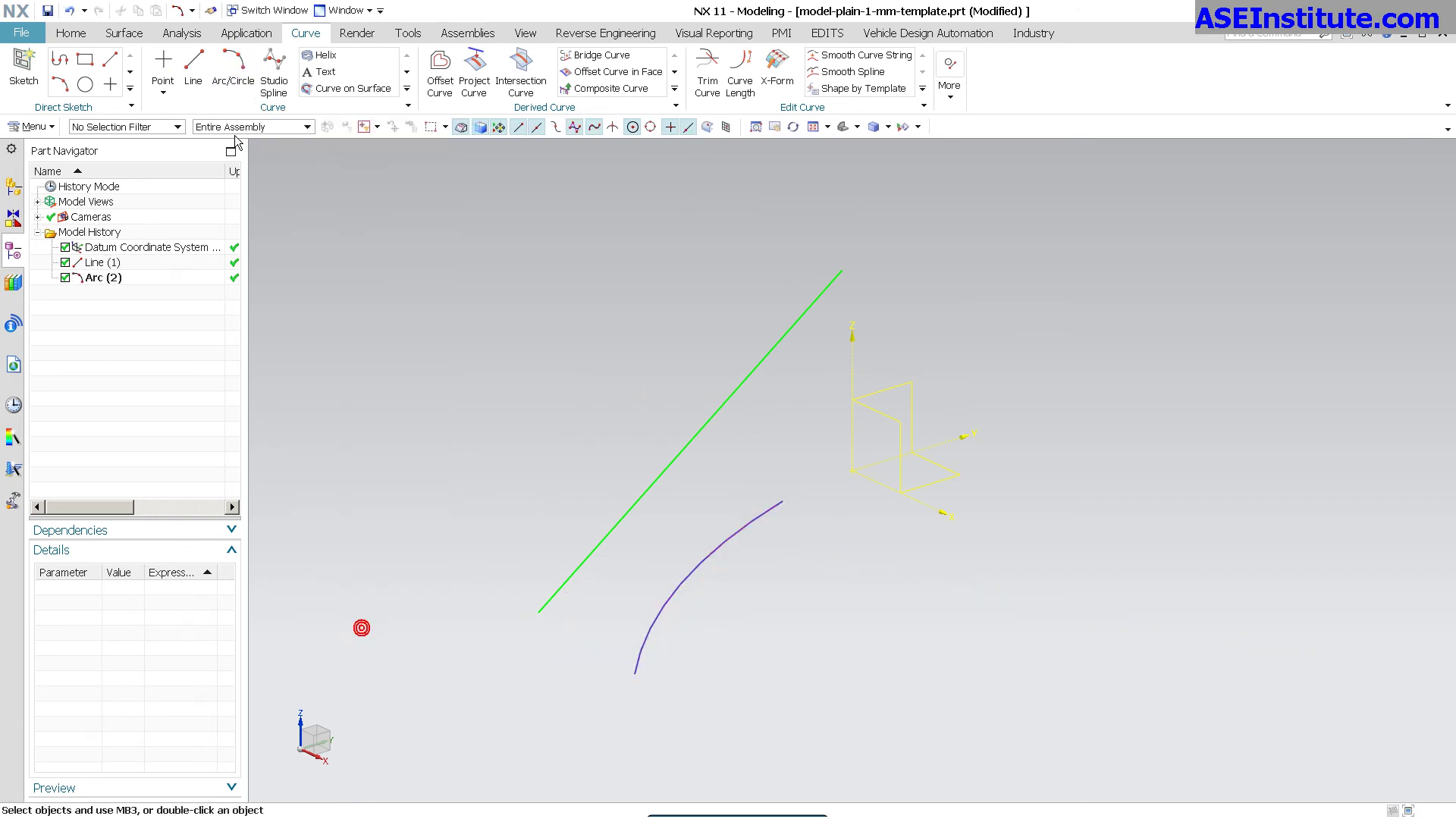
# Create a Studio Spline by poles with three poles above the diagonal line.
pyautogui.click(274, 72)
pyautogui.click(564, 411)
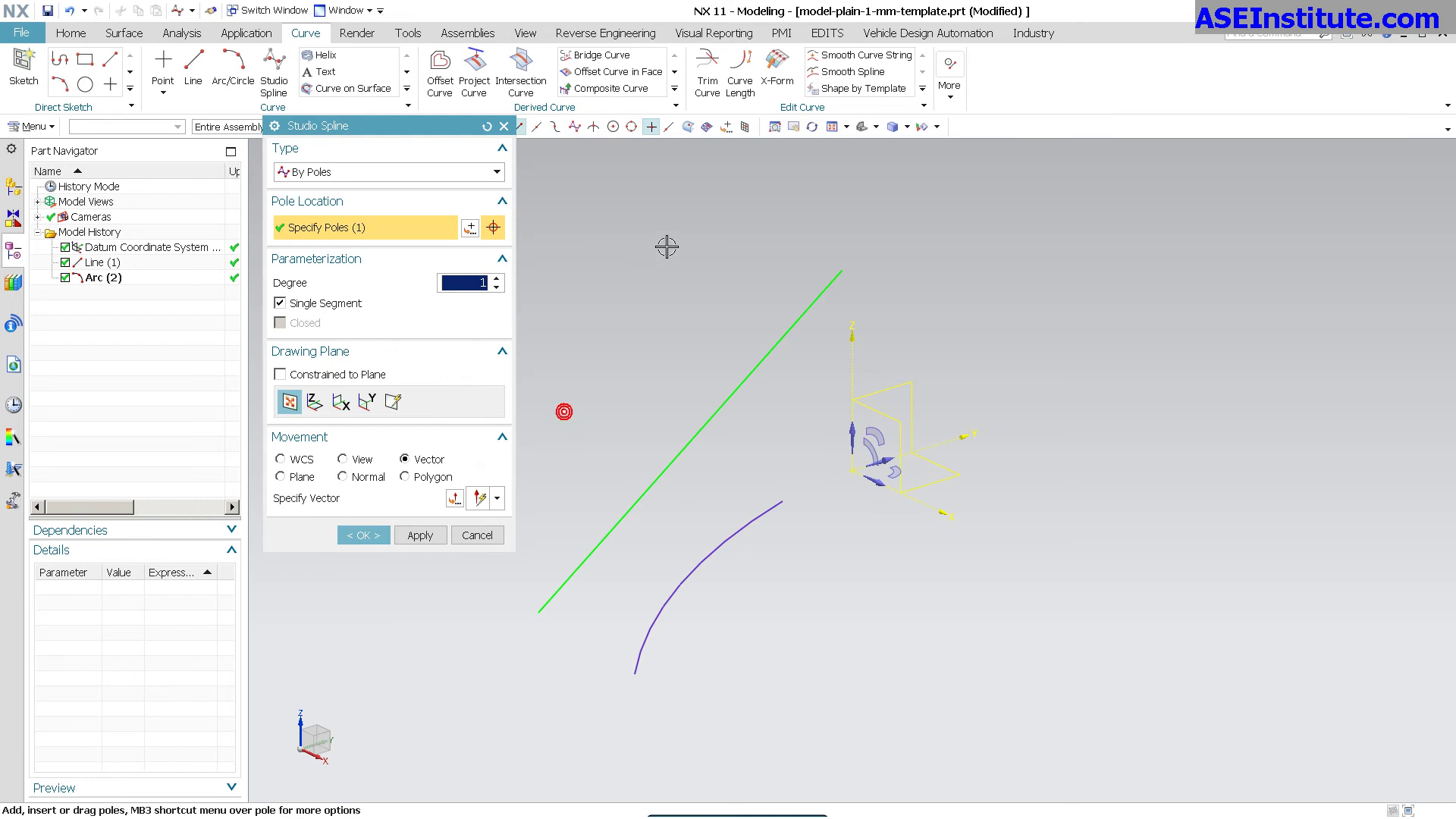
pyautogui.click(666, 246)
pyautogui.click(791, 256)
pyautogui.middleClick(975, 251)
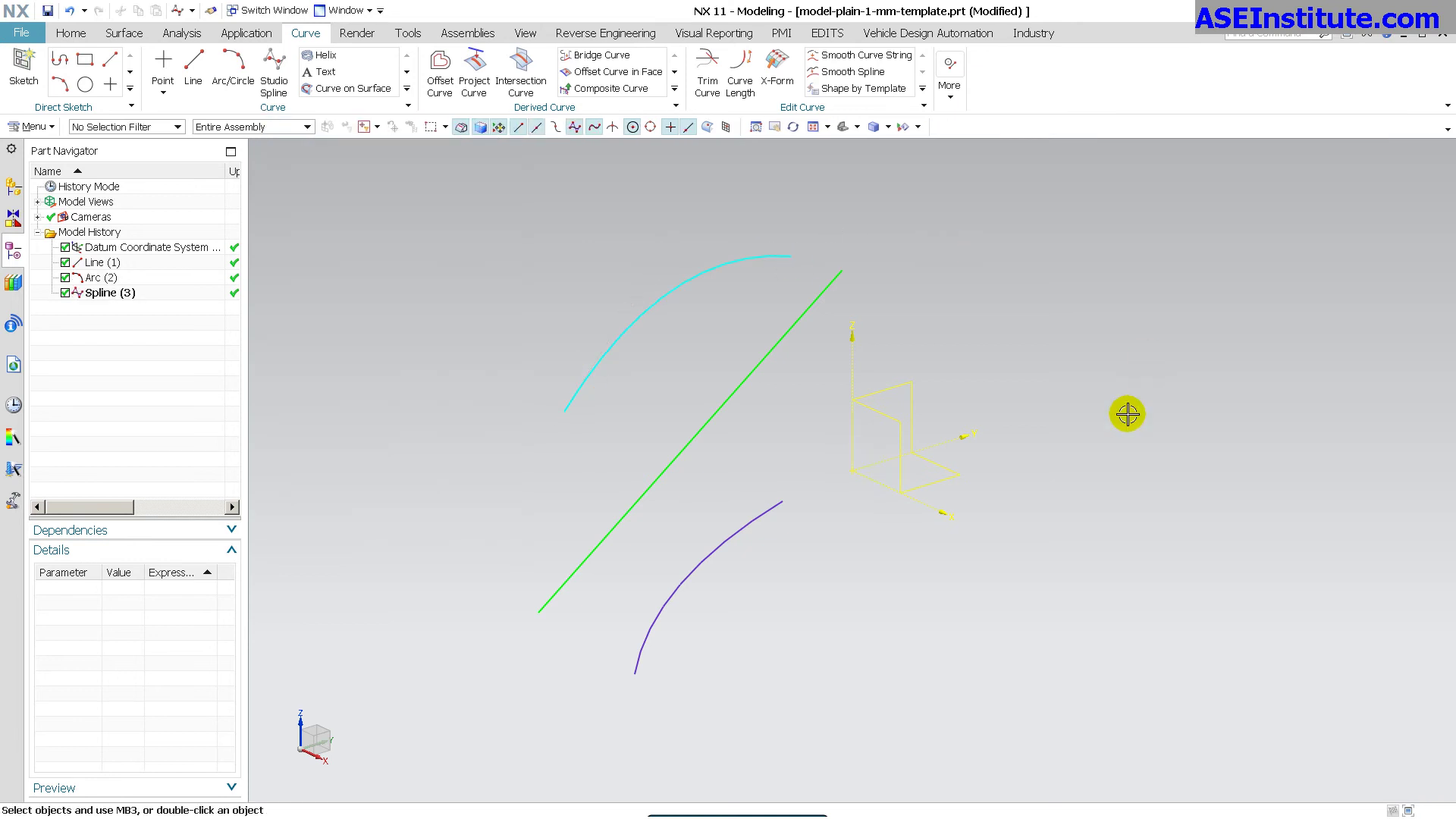
# Examine the object preferences for the Arc and Spline types, including their default colors.
pyautogui.moveTo(1060, 402); pyautogui.dragTo(1063, 332, button='middle')
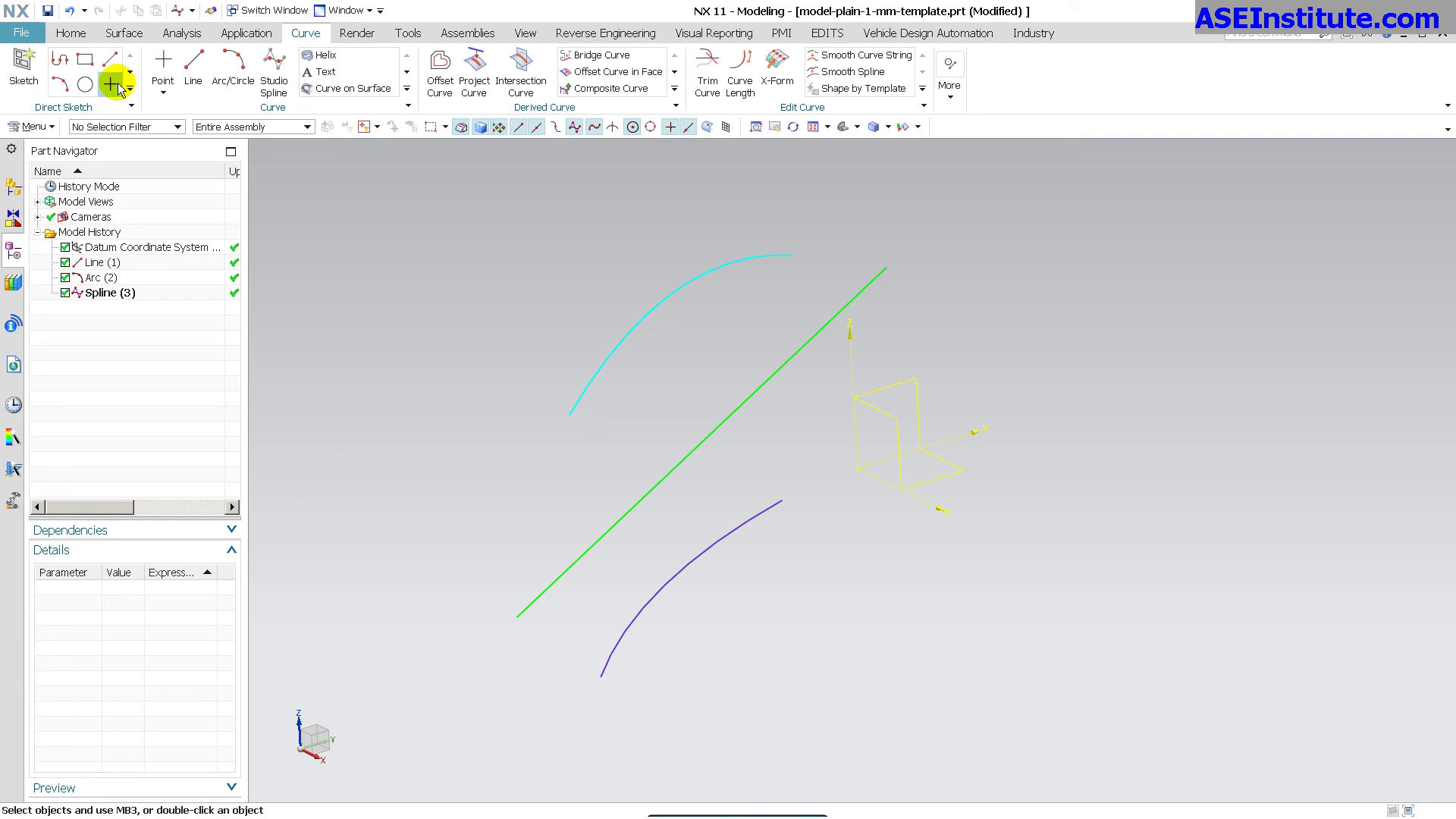
pyautogui.click(34, 37)
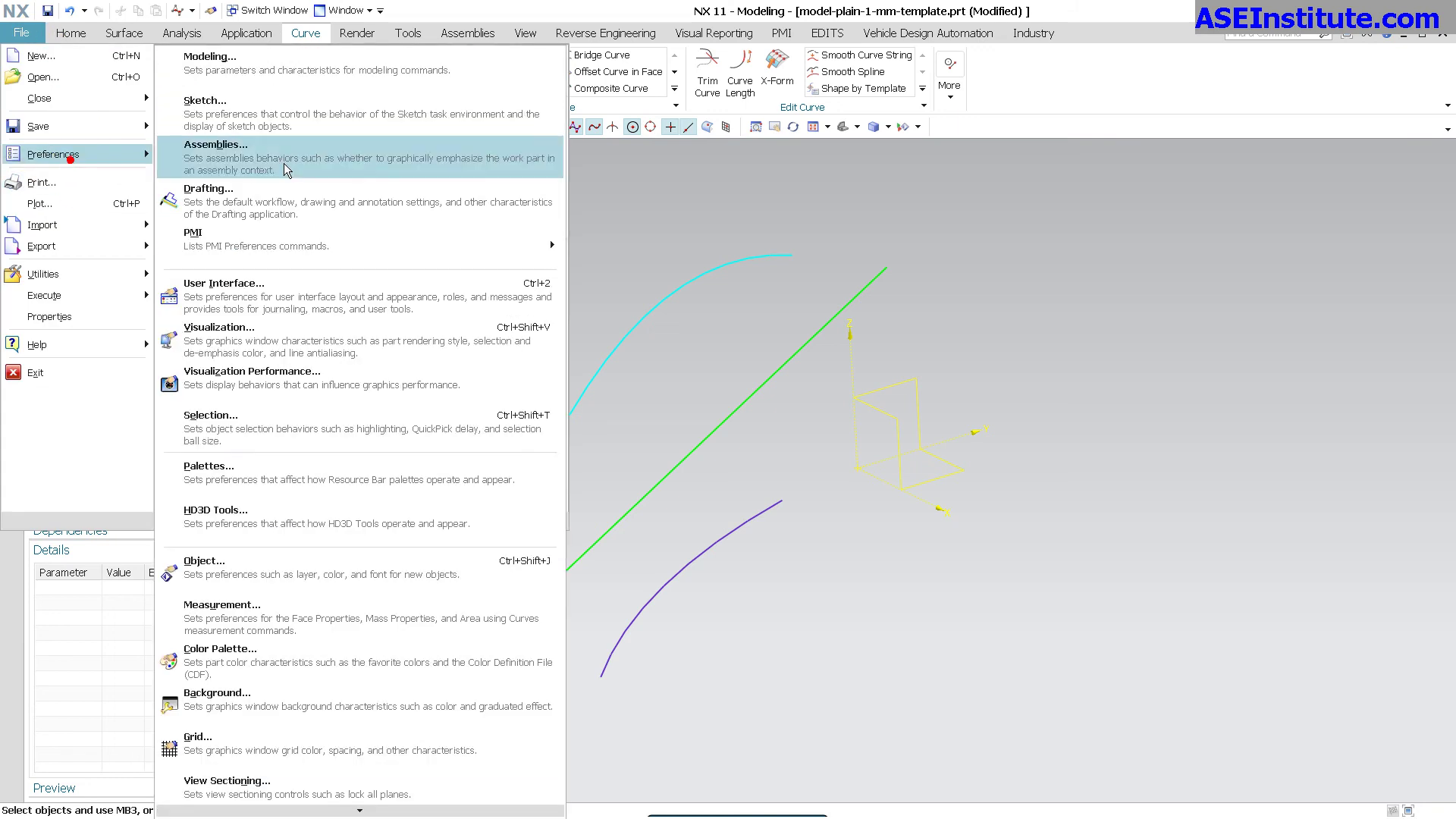
pyautogui.click(226, 562)
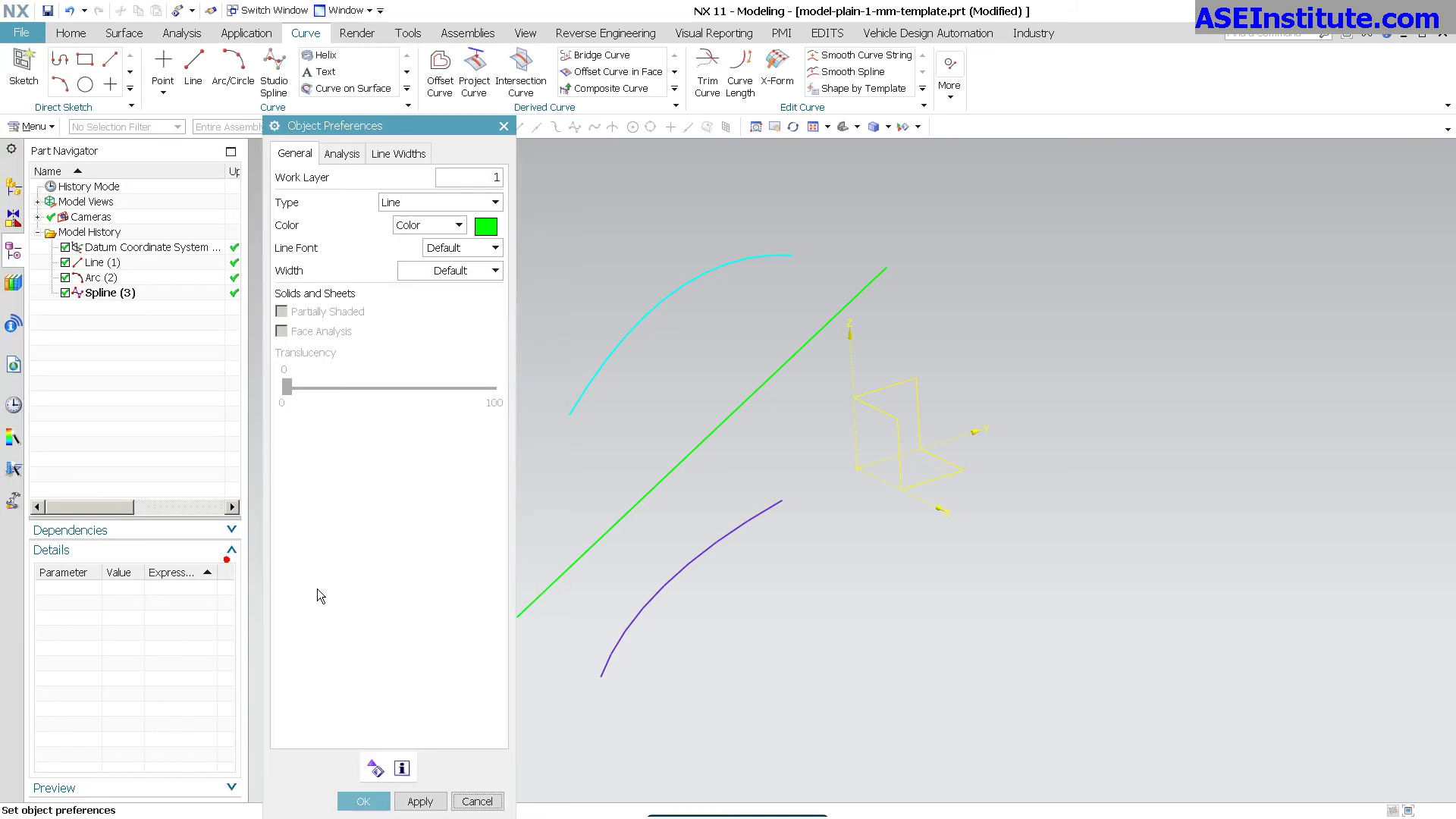
pyautogui.click(456, 203)
pyautogui.click(416, 248)
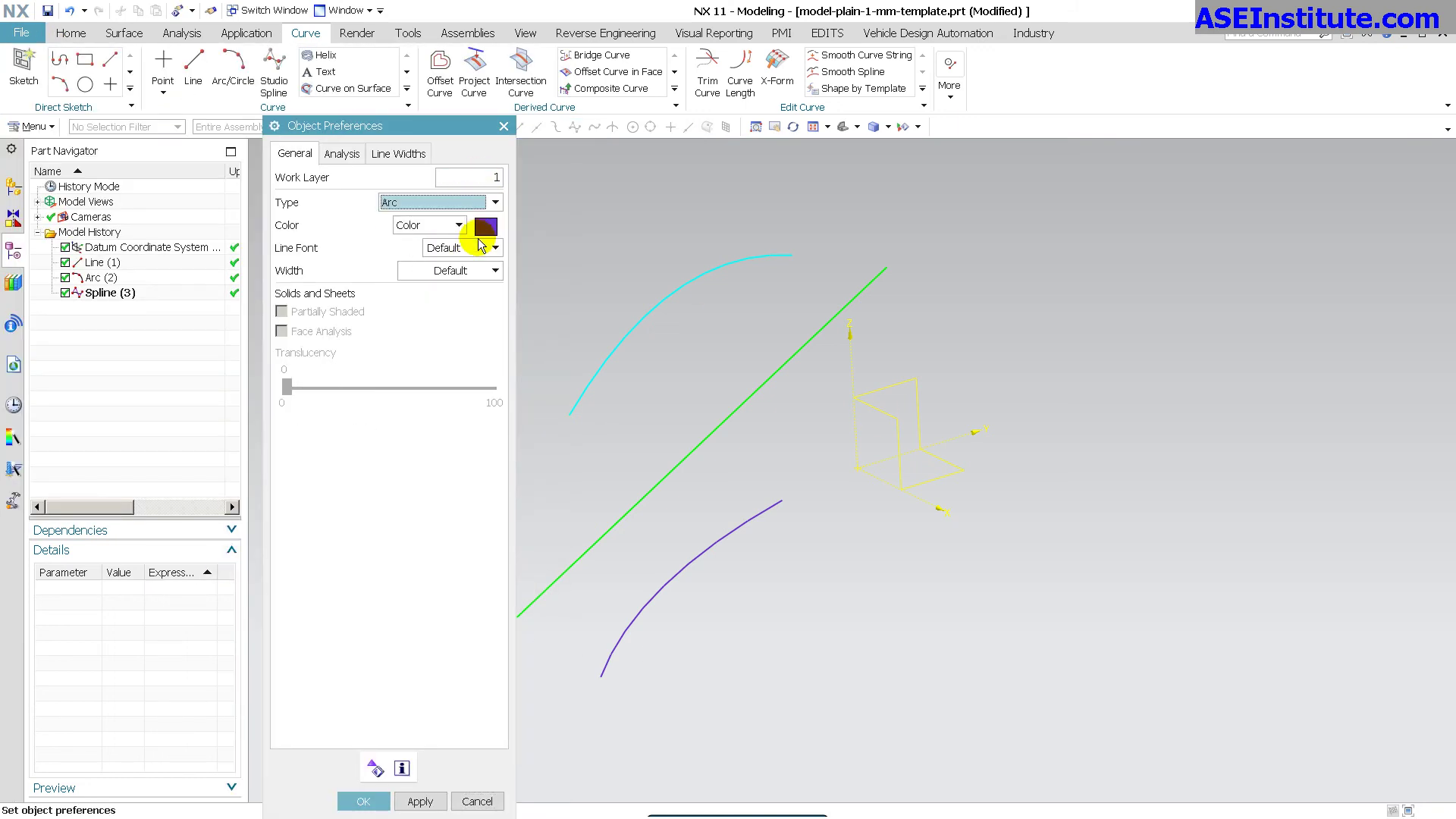
pyautogui.click(455, 204)
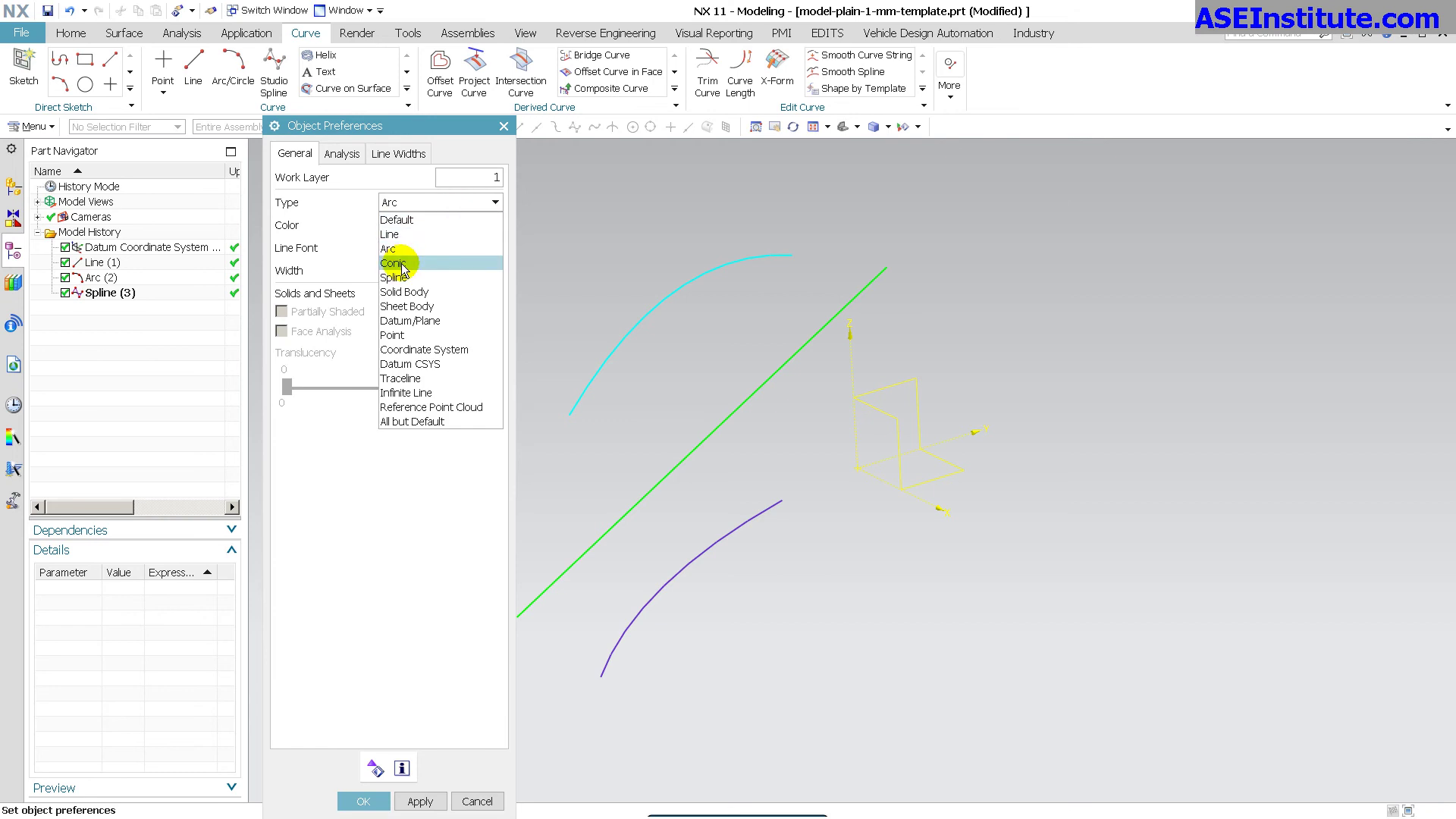
pyautogui.click(415, 274)
# Set the default color of the Solid Body type to Brown (ID 125) in the object preferences and apply it.
pyautogui.click(494, 202)
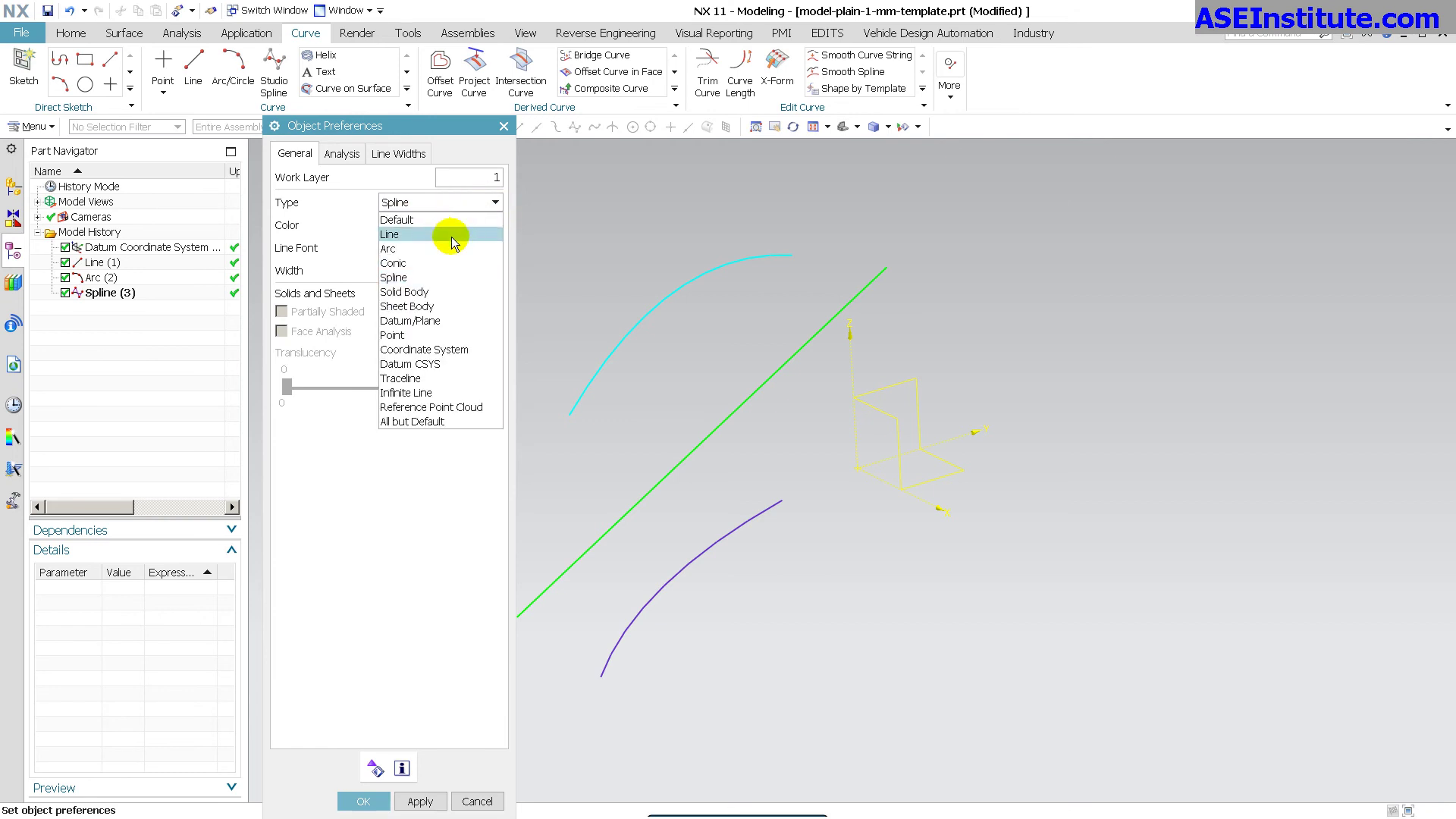
pyautogui.click(435, 291)
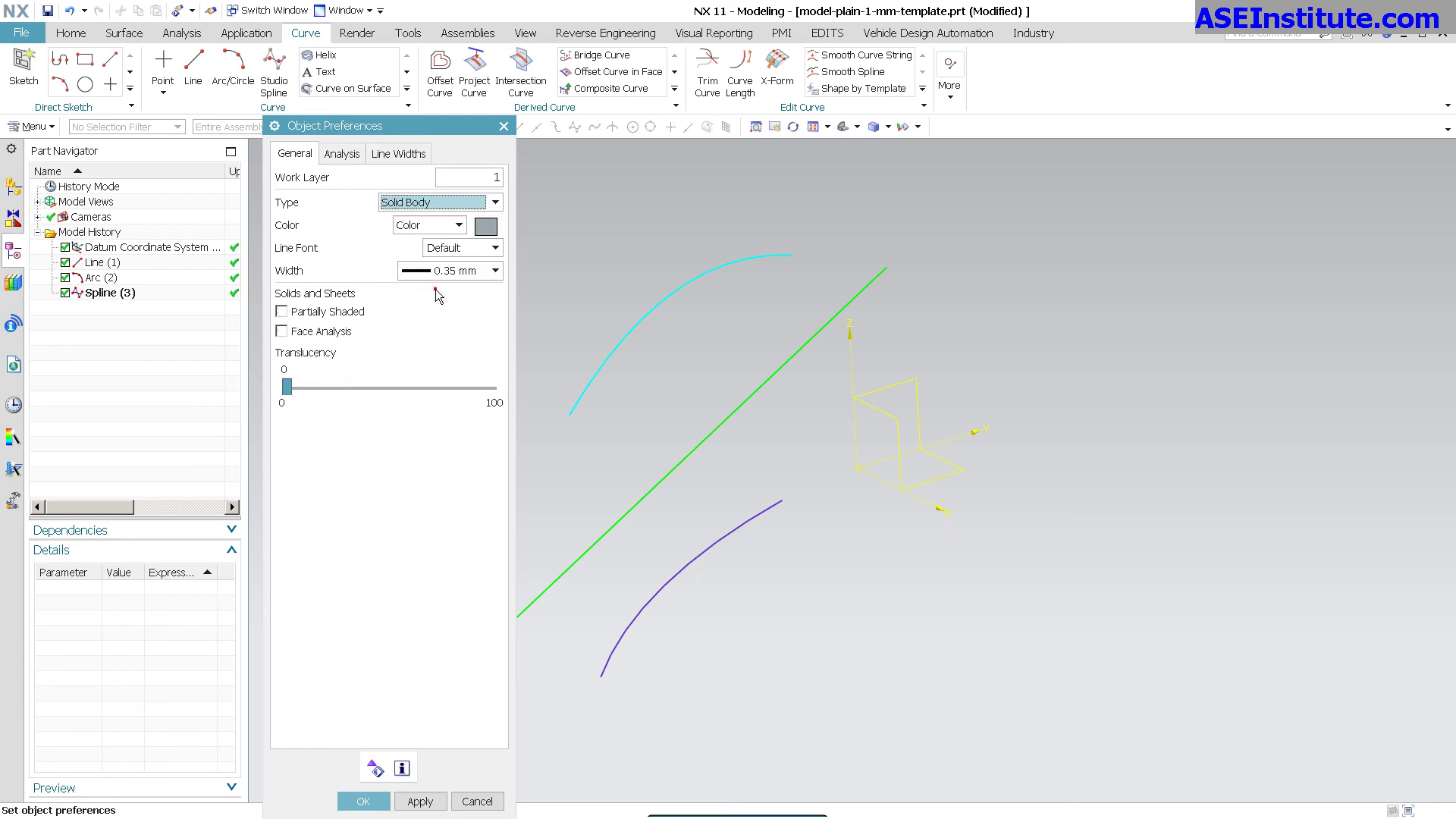
pyautogui.click(486, 227)
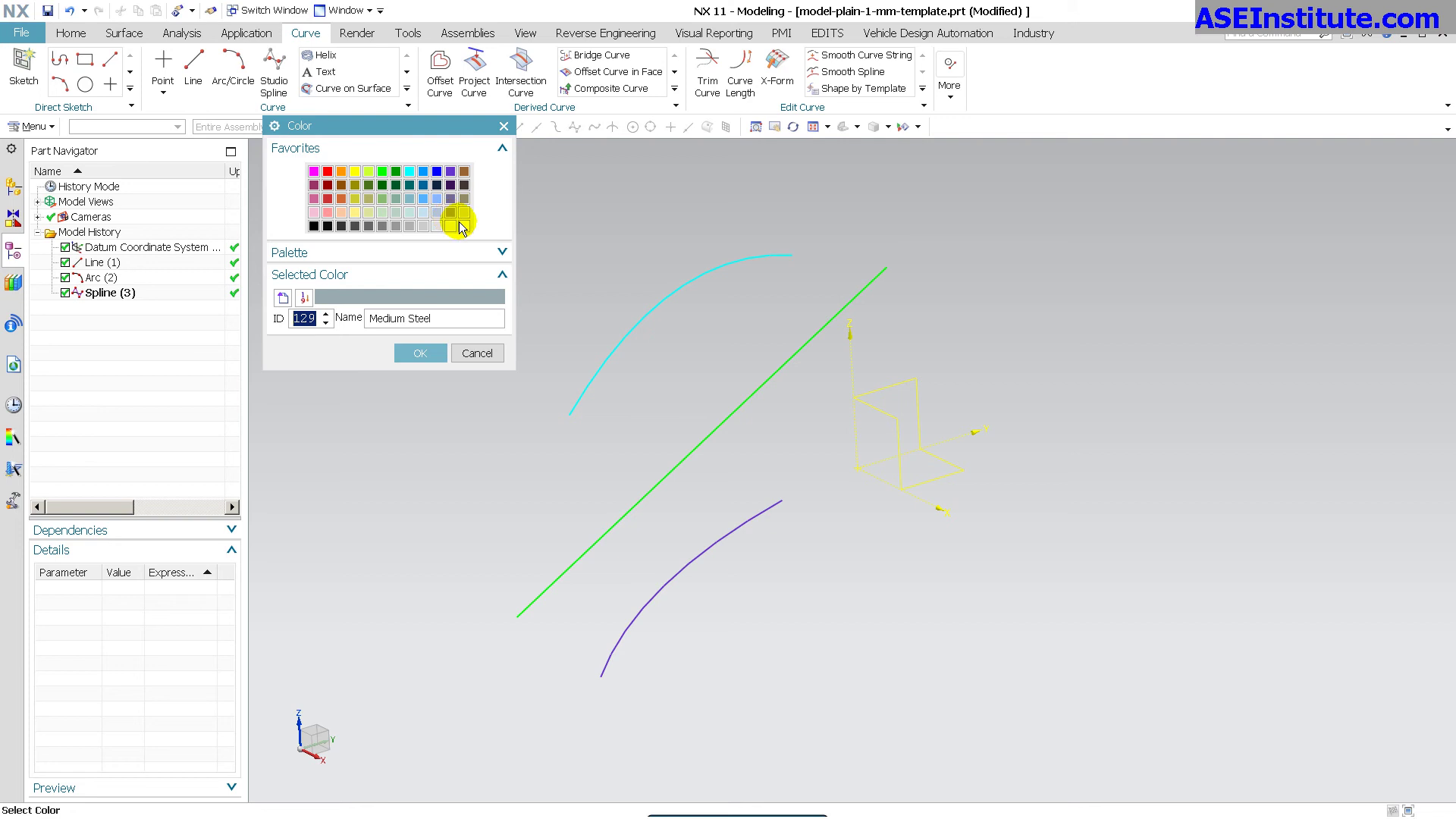
pyautogui.click(464, 172)
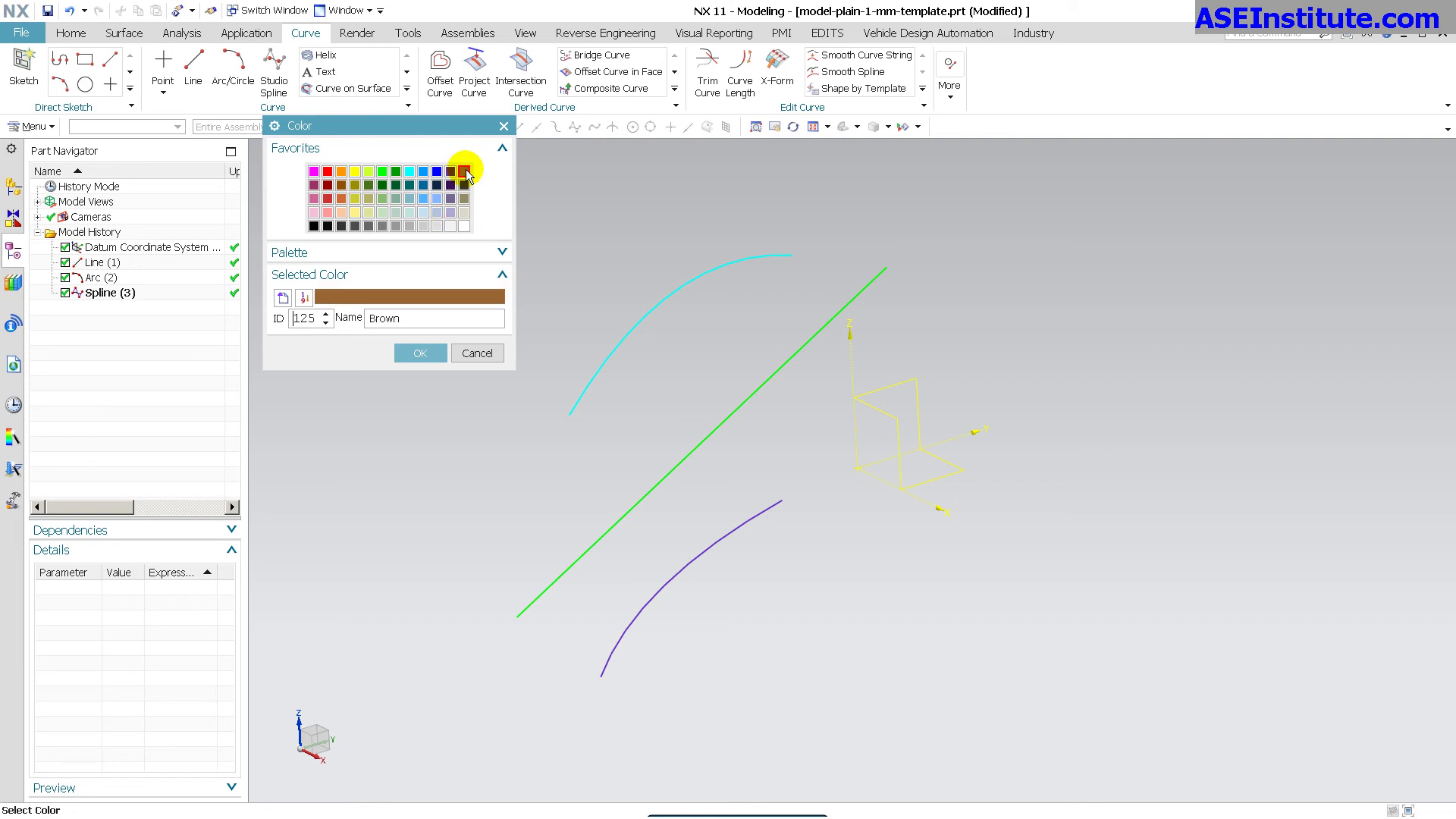
pyautogui.click(420, 354)
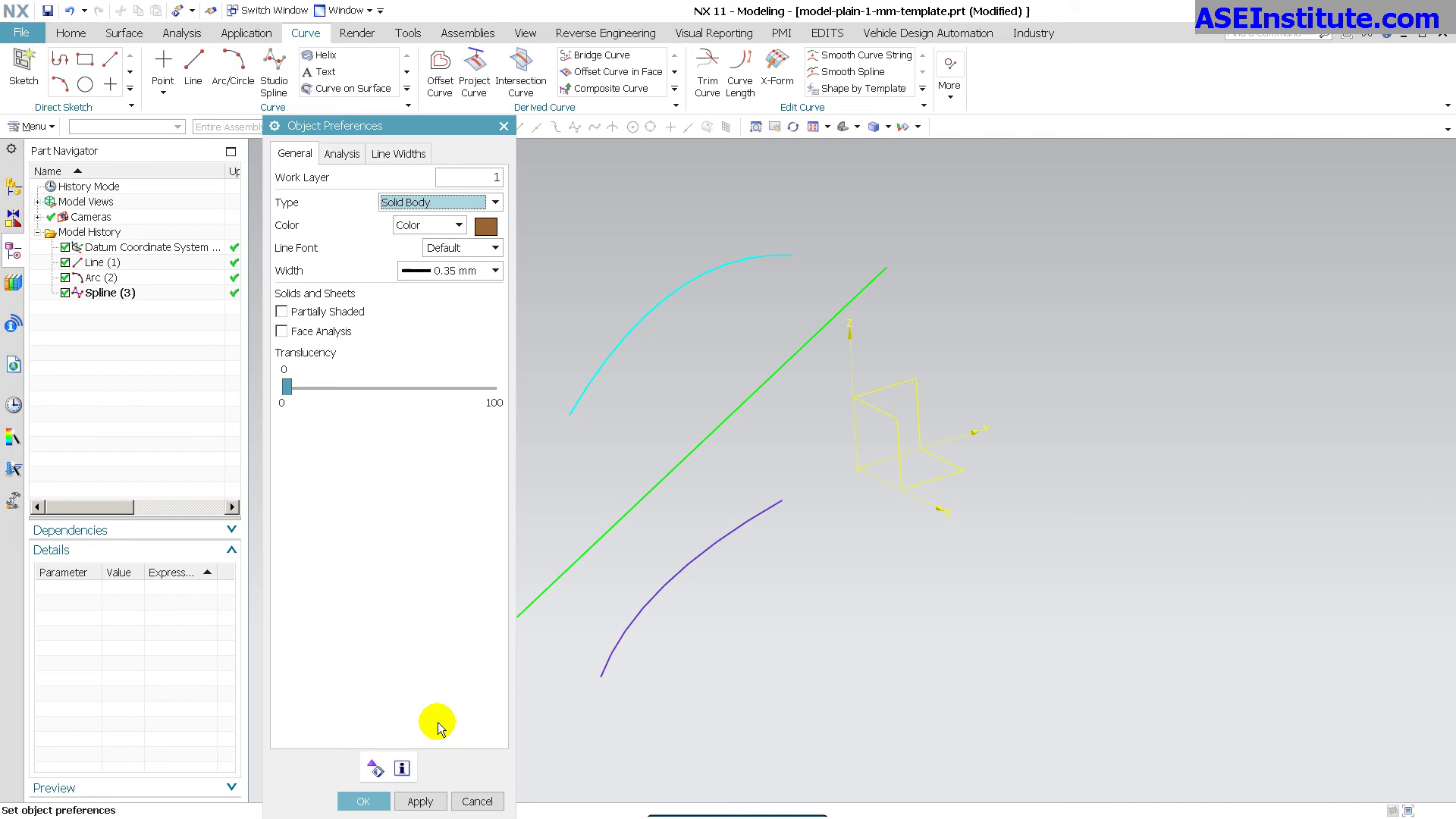
pyautogui.click(421, 798)
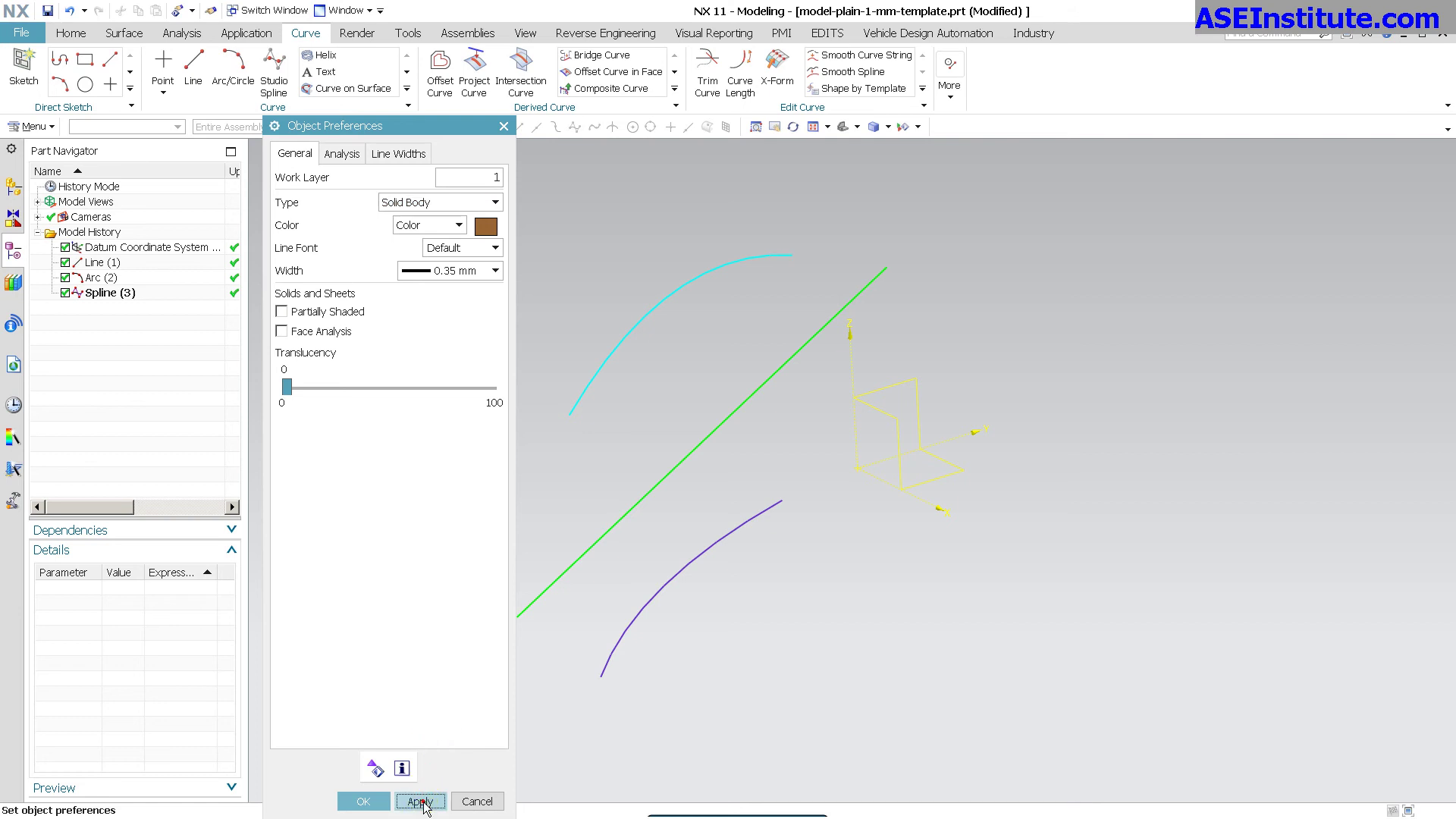
pyautogui.click(366, 801)
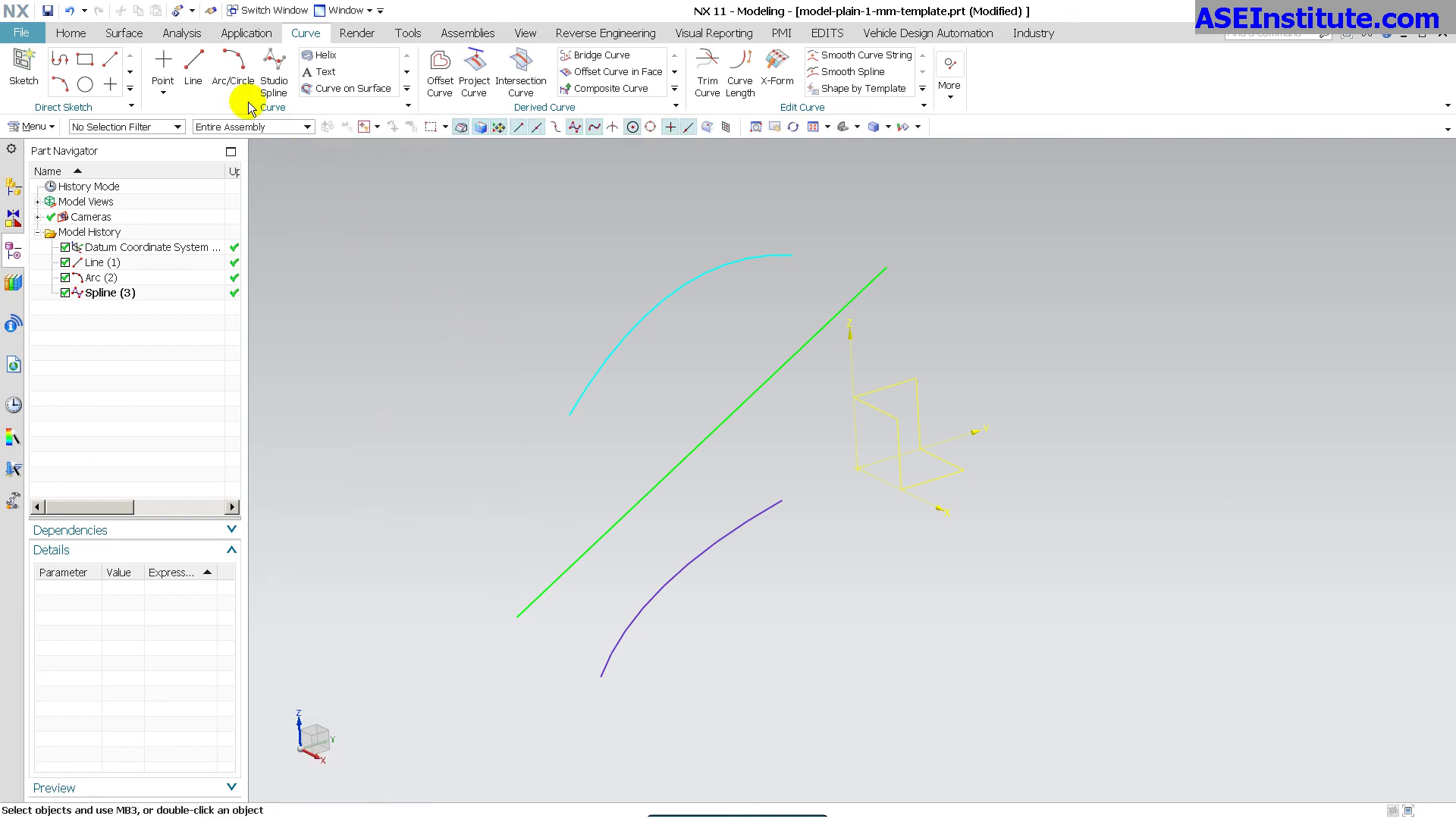
# Extrude the spline above the diagonal line from -85 mm to 95 mm with no offset.
pyautogui.click(74, 33)
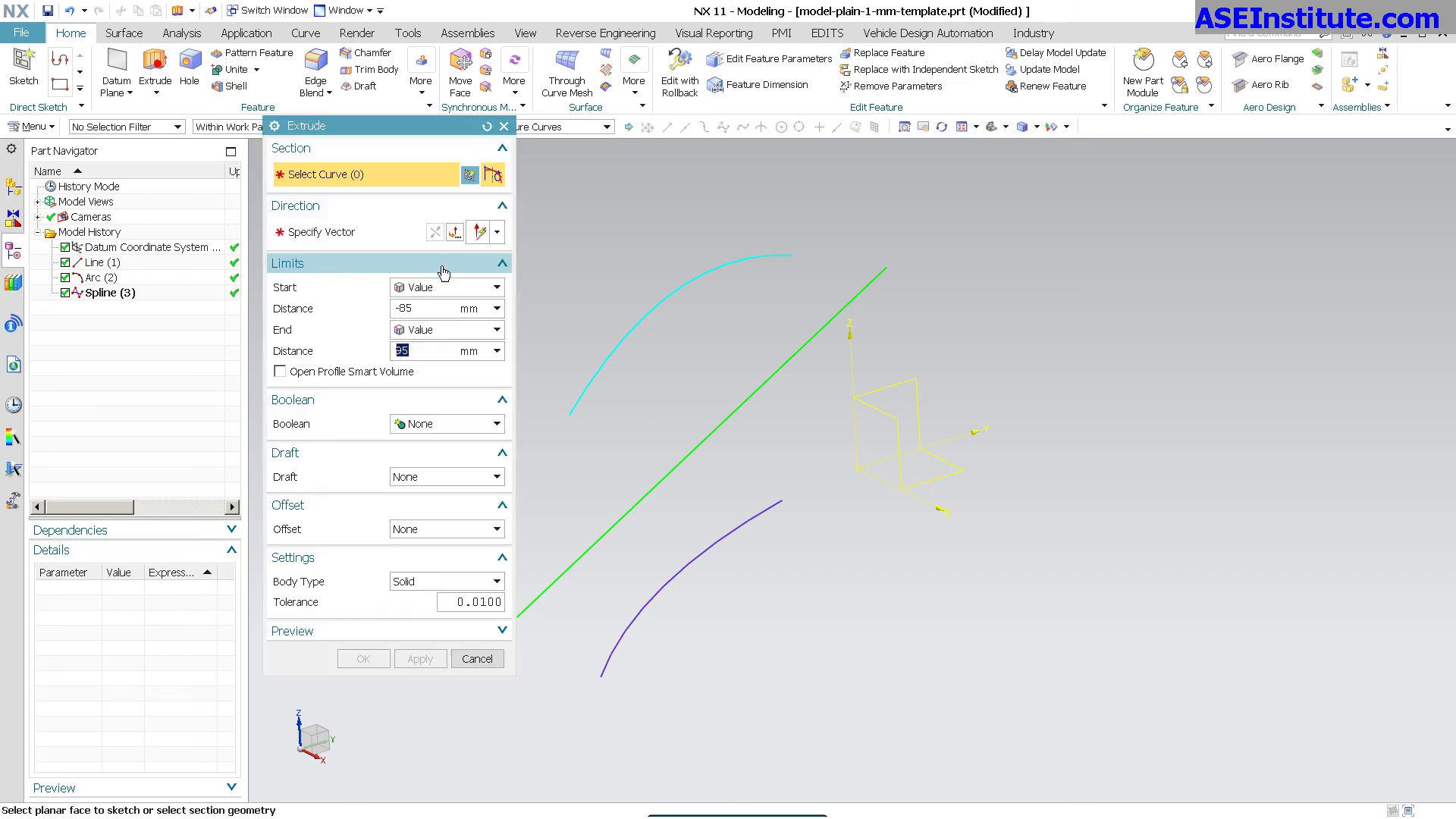
pyautogui.click(589, 371)
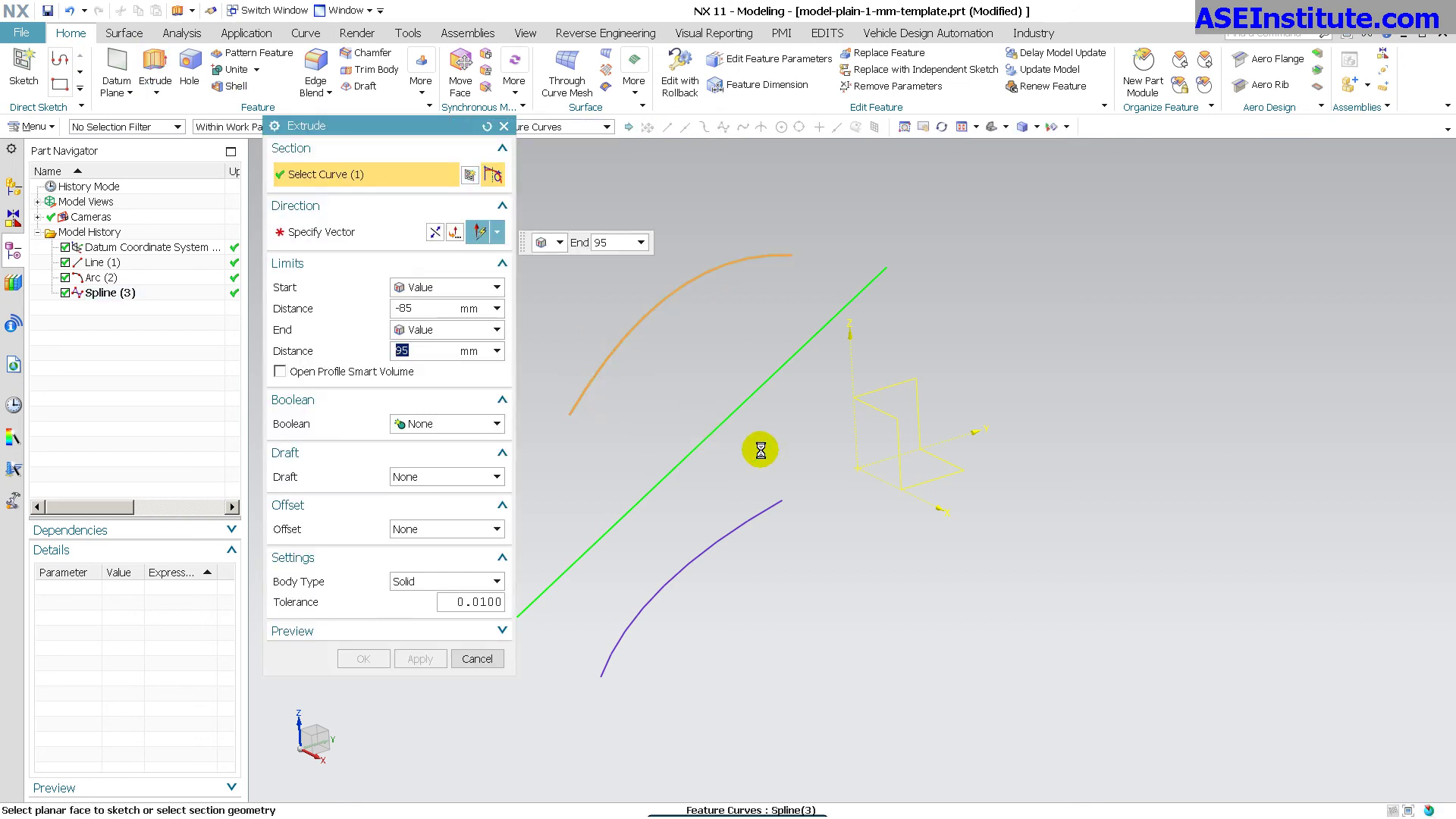
pyautogui.middleClick(700, 513)
pyautogui.moveTo(753, 478); pyautogui.dragTo(815, 450, button='middle')
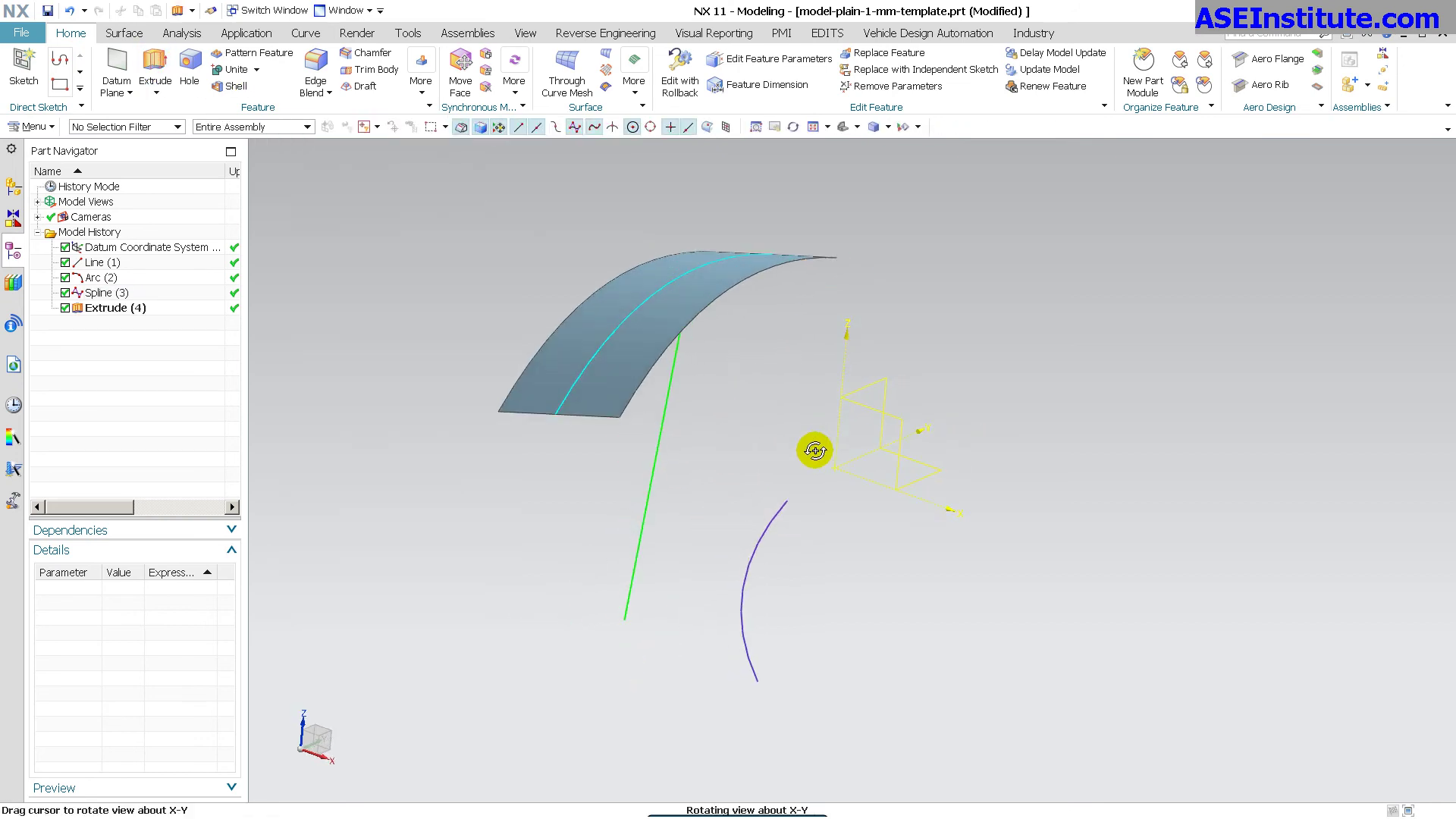
# Edit the spline's extrusion and give it a Two-Sided offset to thicken it into a solid.
pyautogui.moveTo(692, 572); pyautogui.dragTo(952, 640, button='middle')
pyautogui.doubleClick(458, 377)
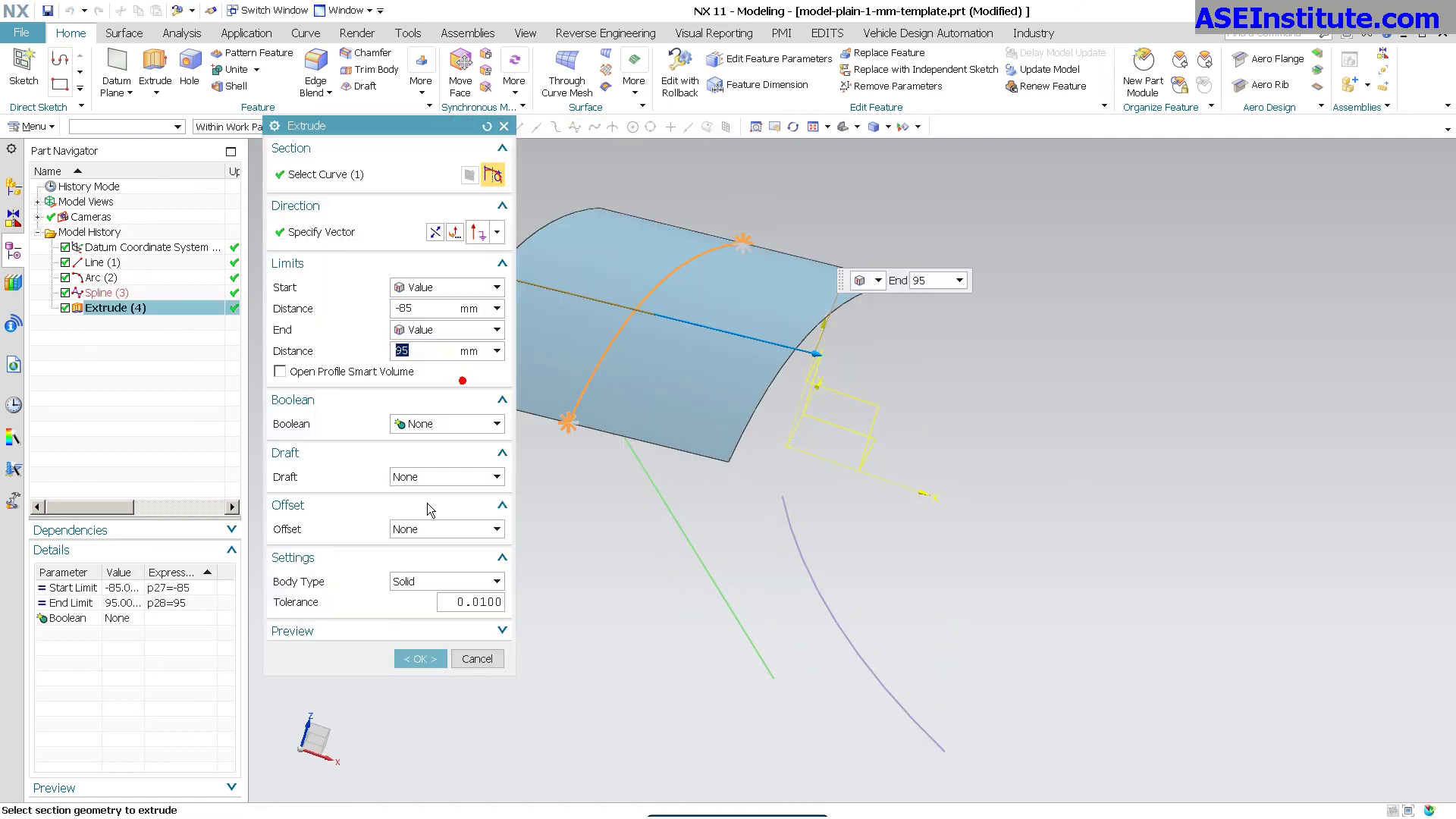
pyautogui.click(467, 579)
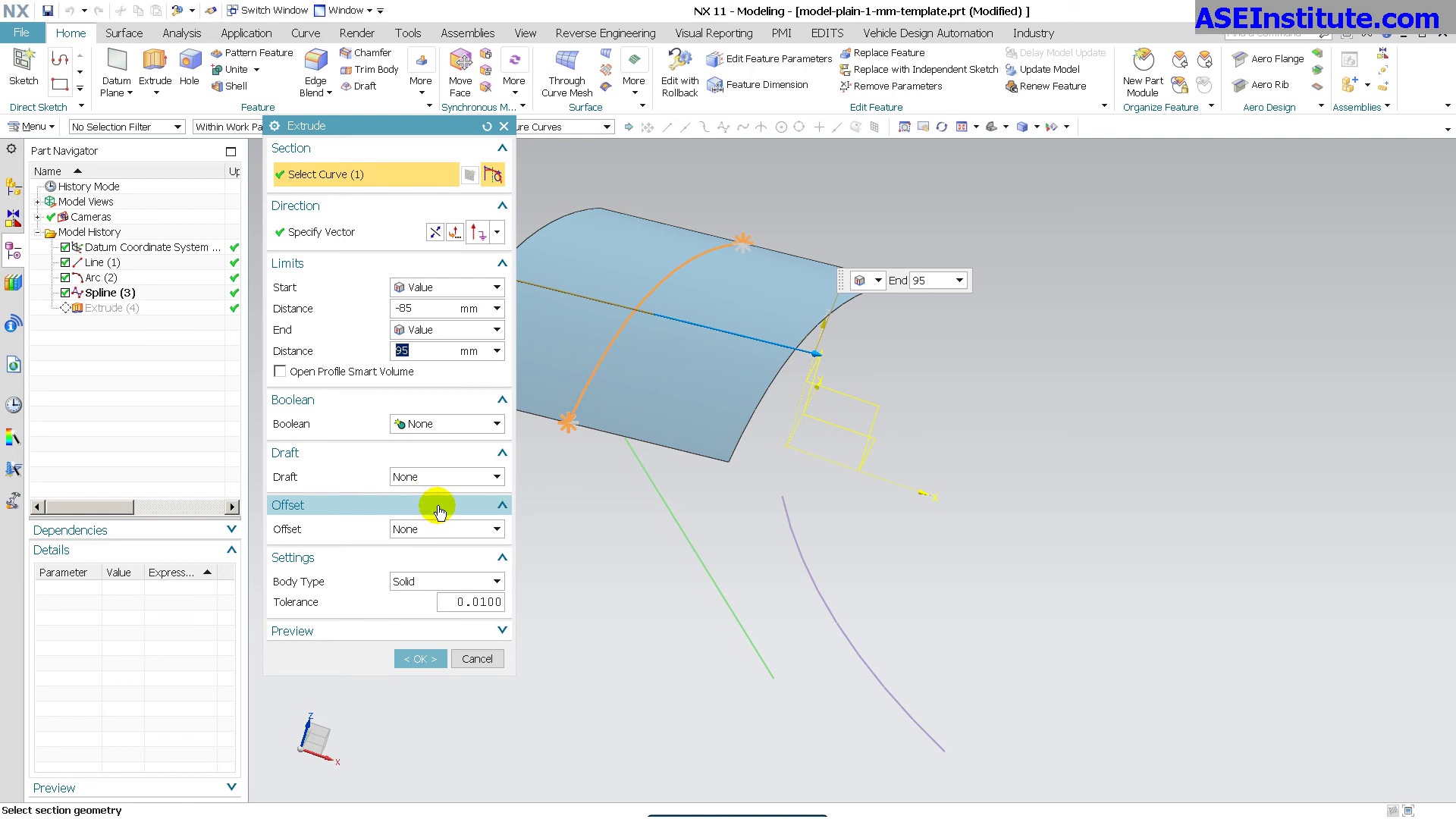
pyautogui.click(416, 531)
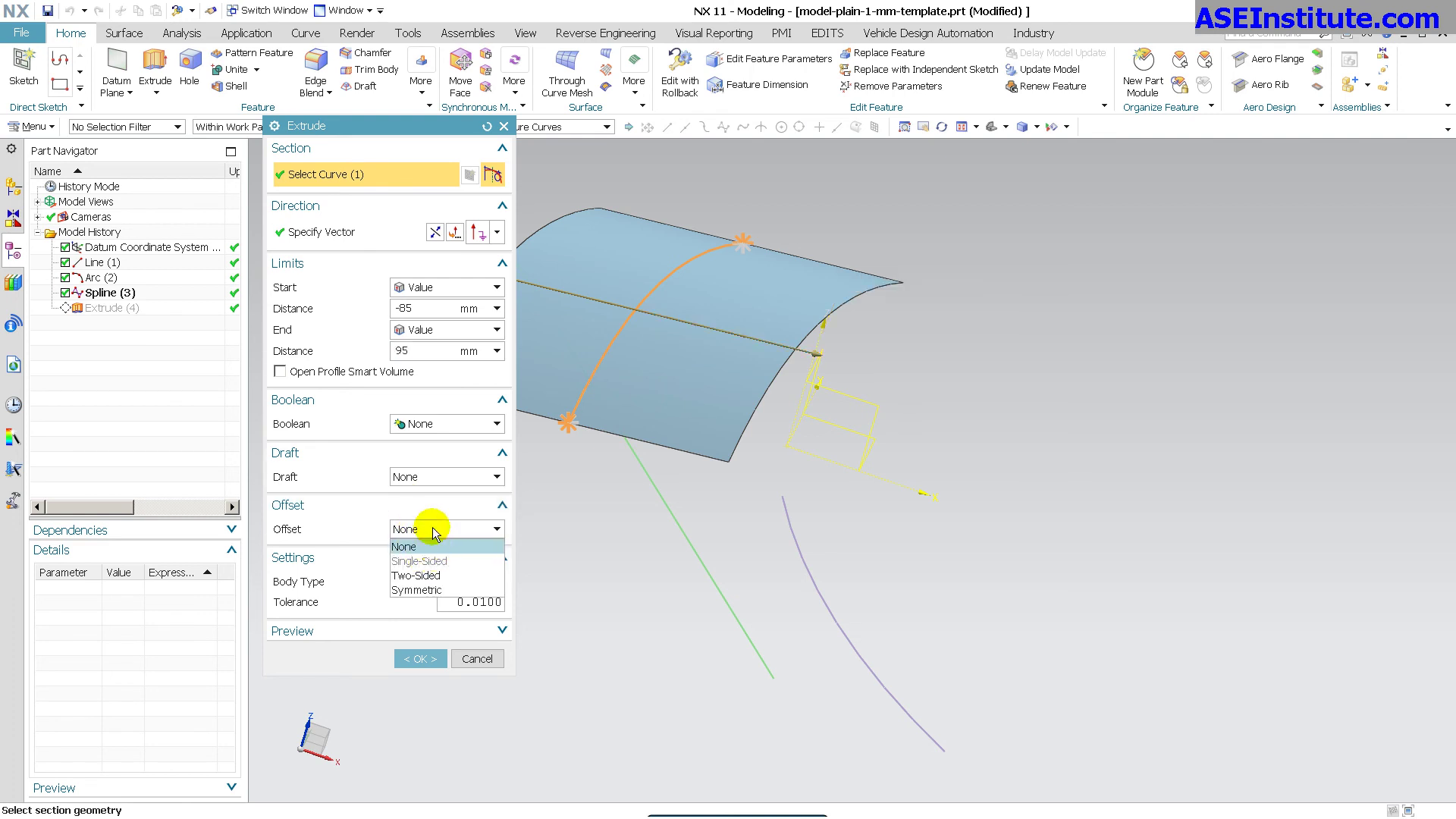
pyautogui.click(435, 529)
pyautogui.click(437, 528)
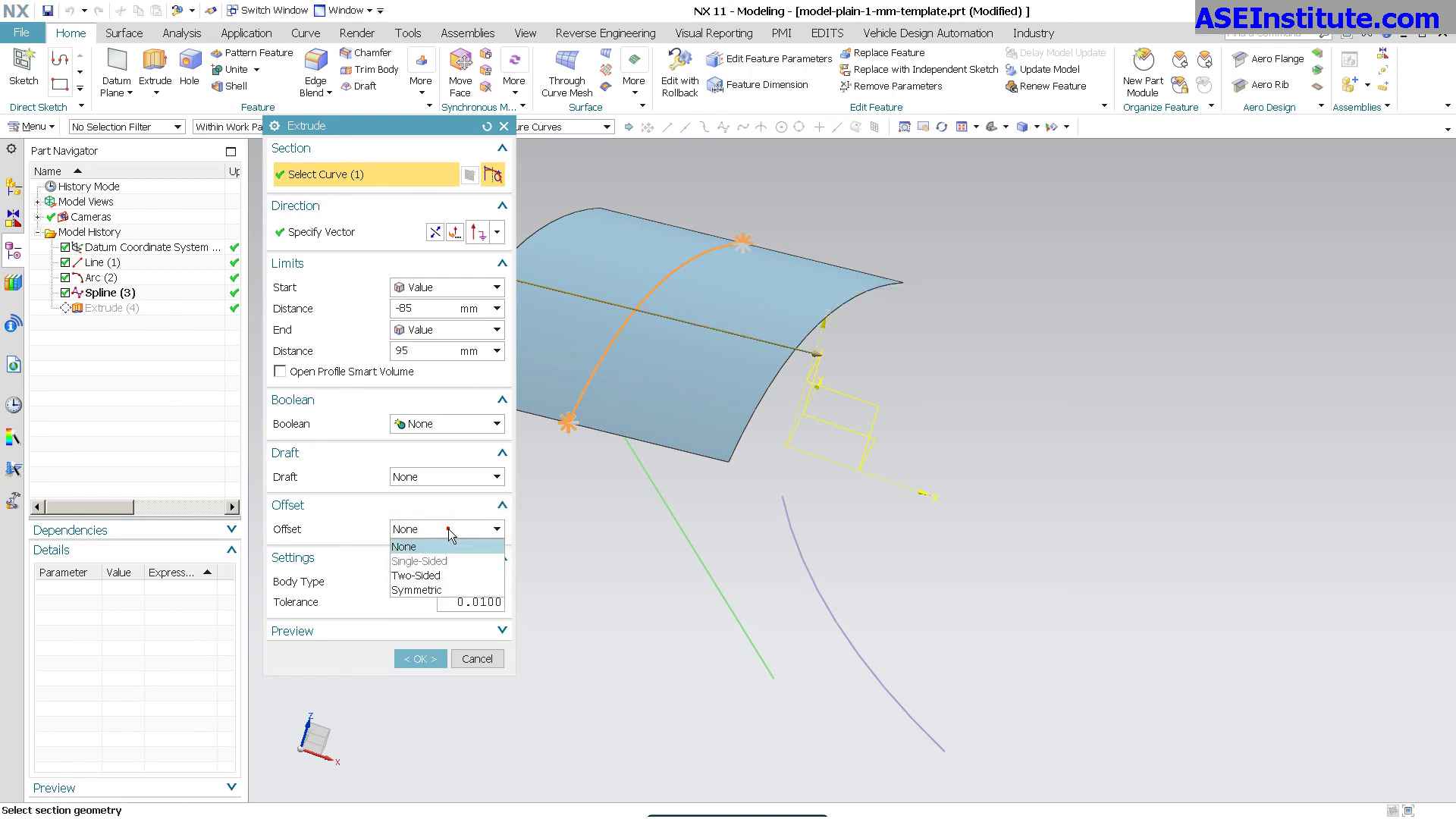
pyautogui.click(459, 575)
pyautogui.click(420, 701)
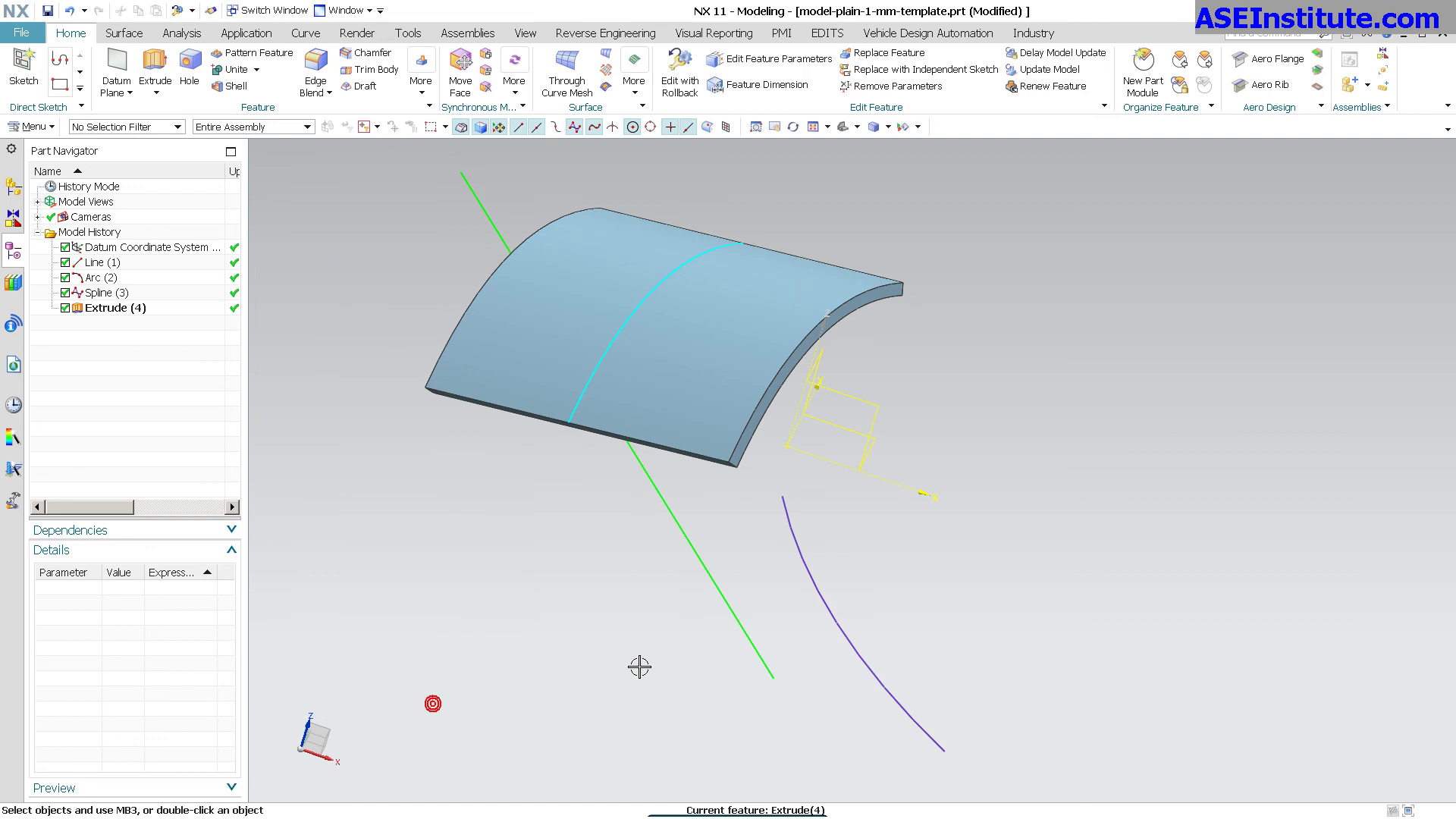
# Extrude the arc from -85 mm to 95 mm with a Two-Sided offset from 0 to 2 mm.
pyautogui.moveTo(640, 666); pyautogui.dragTo(559, 383, button='middle')
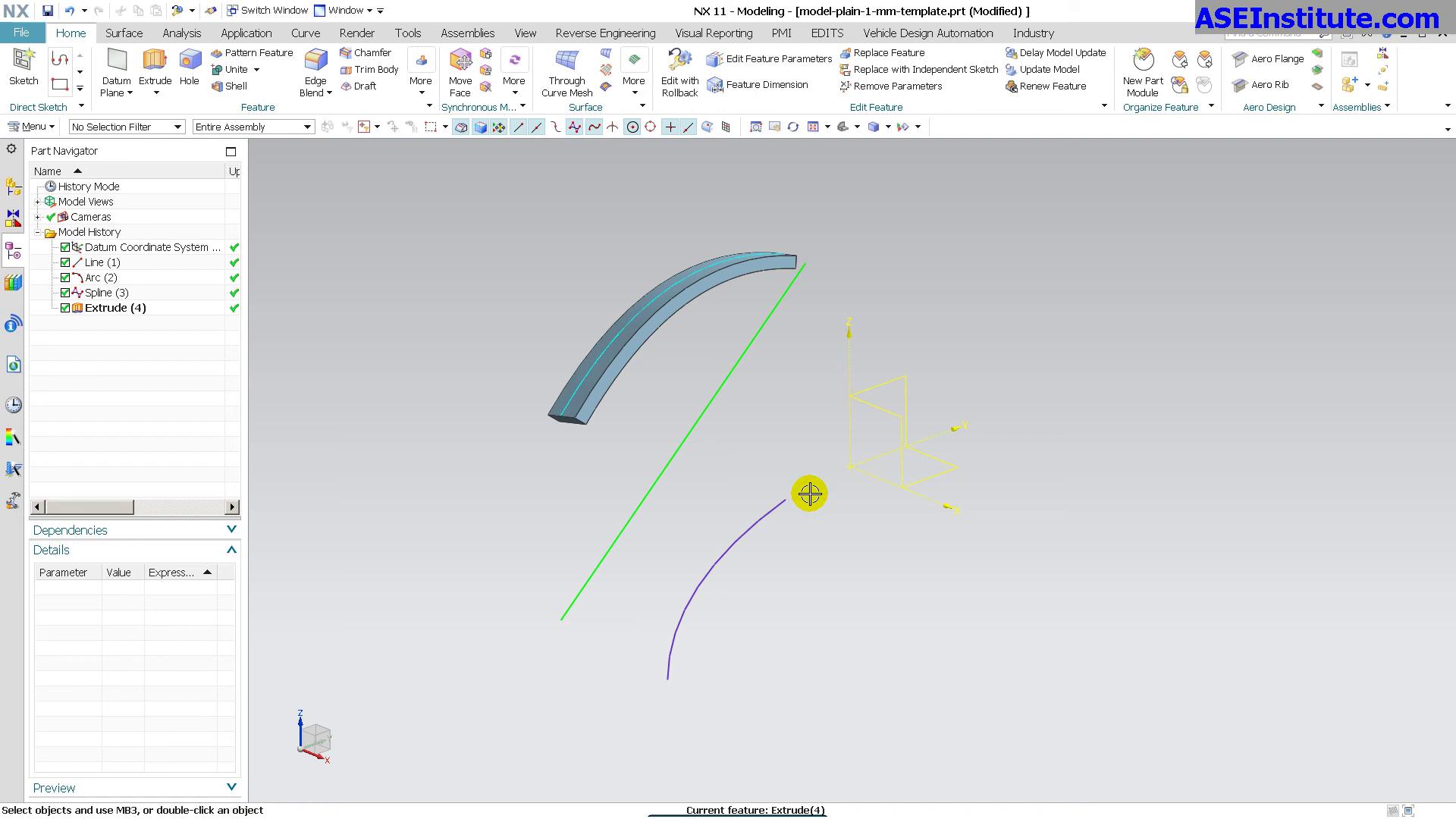
pyautogui.click(157, 80)
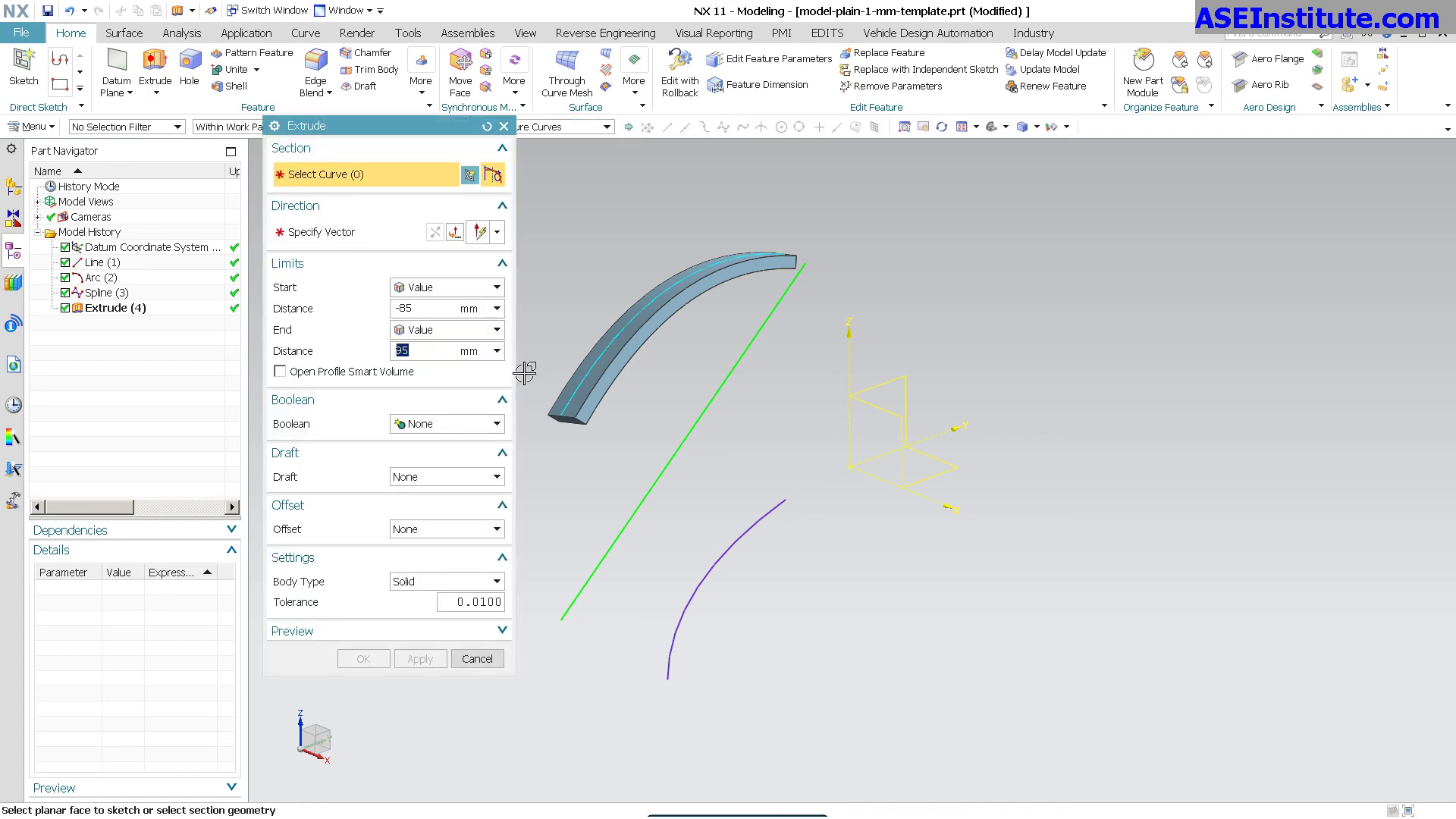
pyautogui.click(692, 603)
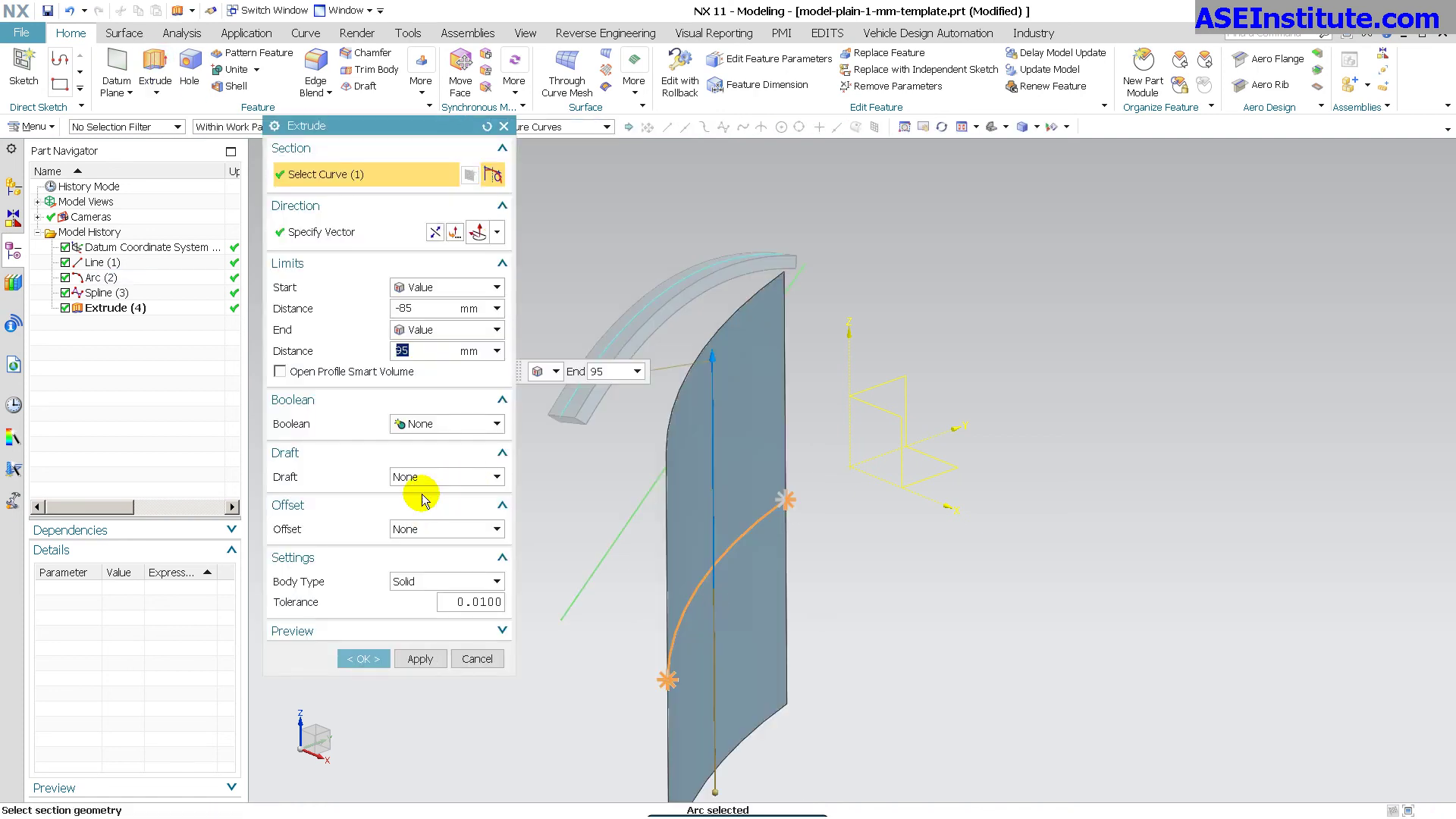
pyautogui.click(423, 529)
pyautogui.click(417, 575)
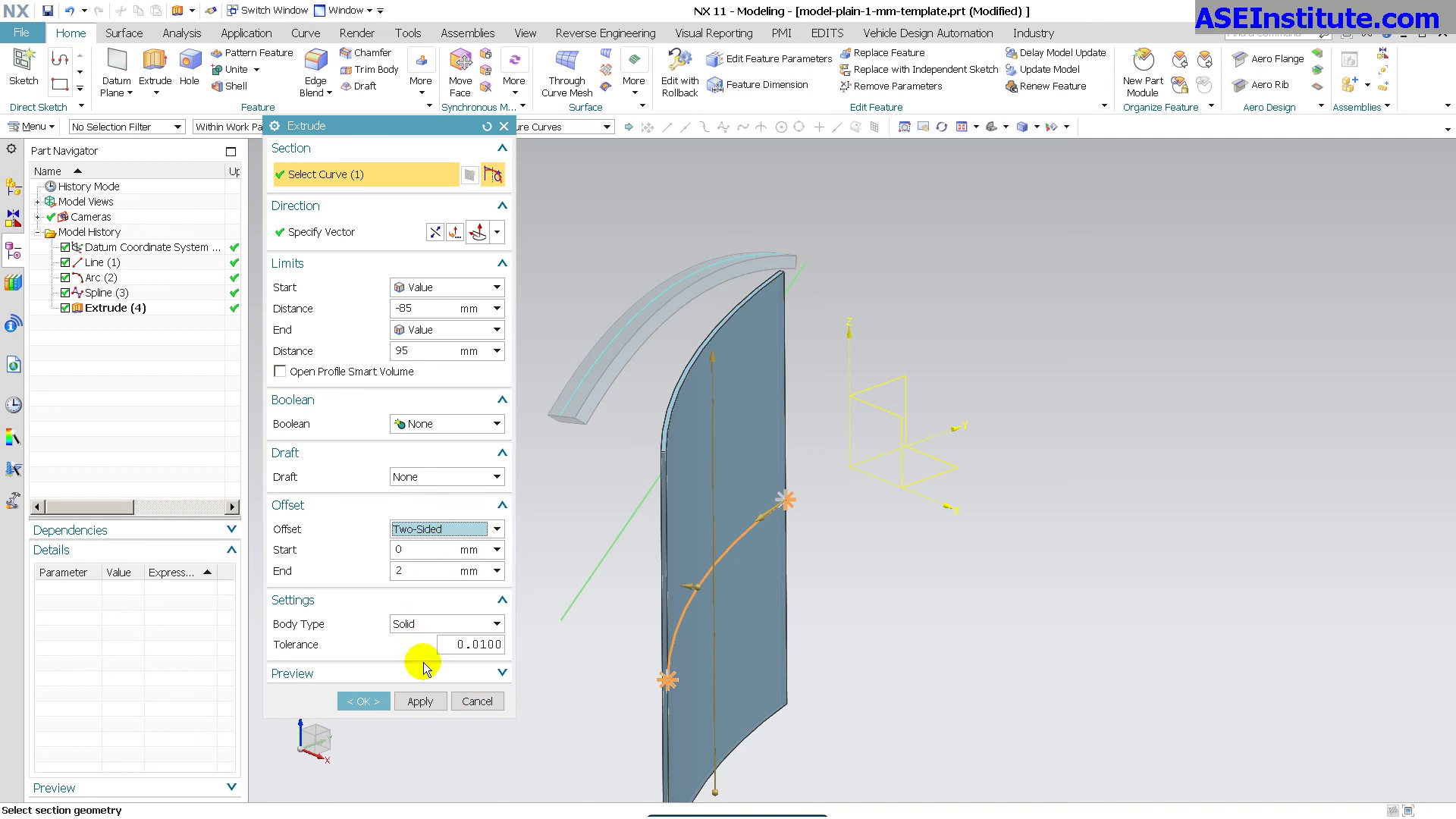
pyautogui.click(363, 701)
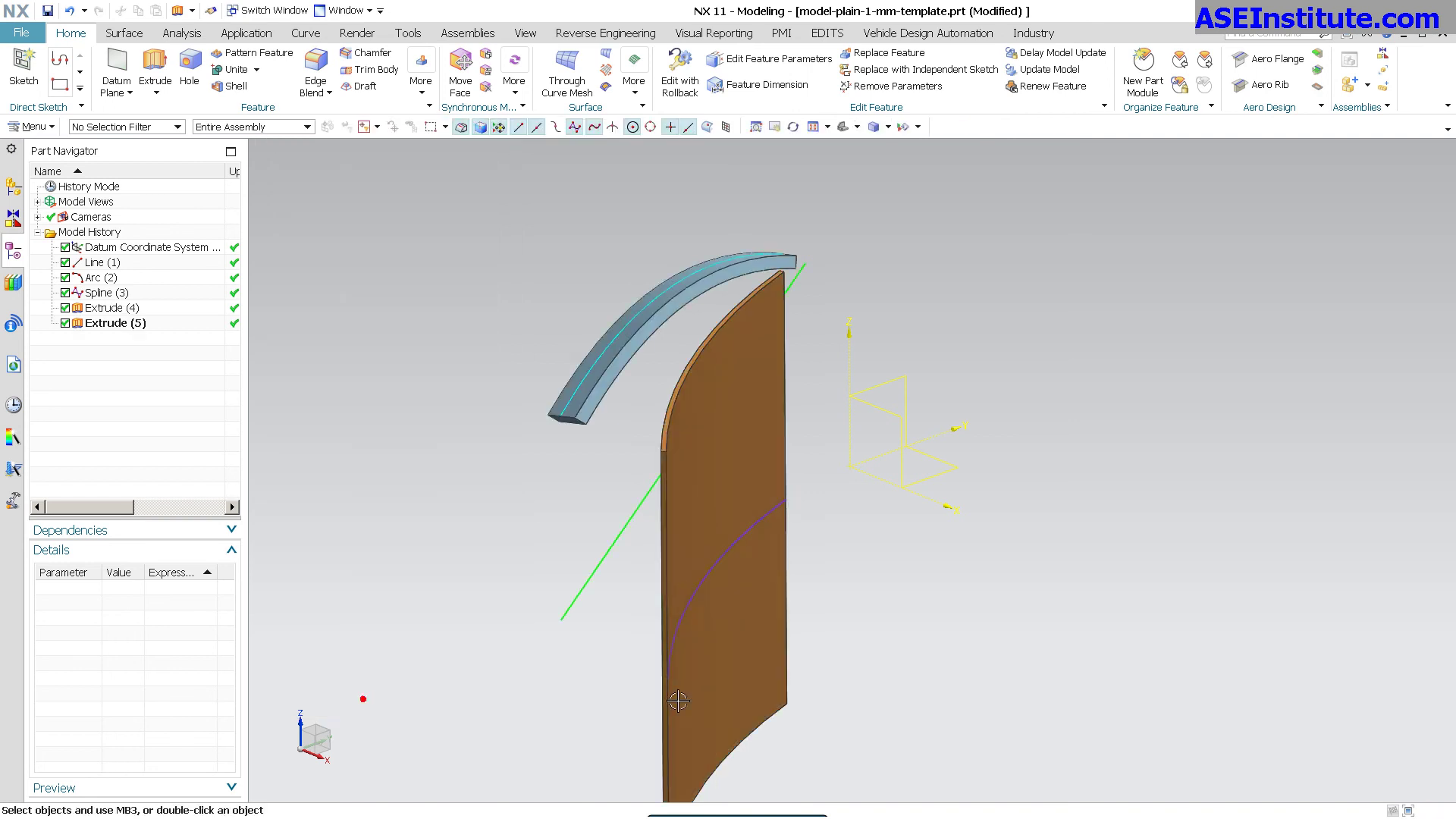
# Edit the arc's extrusion and set its offset to None.
pyautogui.moveTo(949, 586); pyautogui.dragTo(865, 628, button='middle')
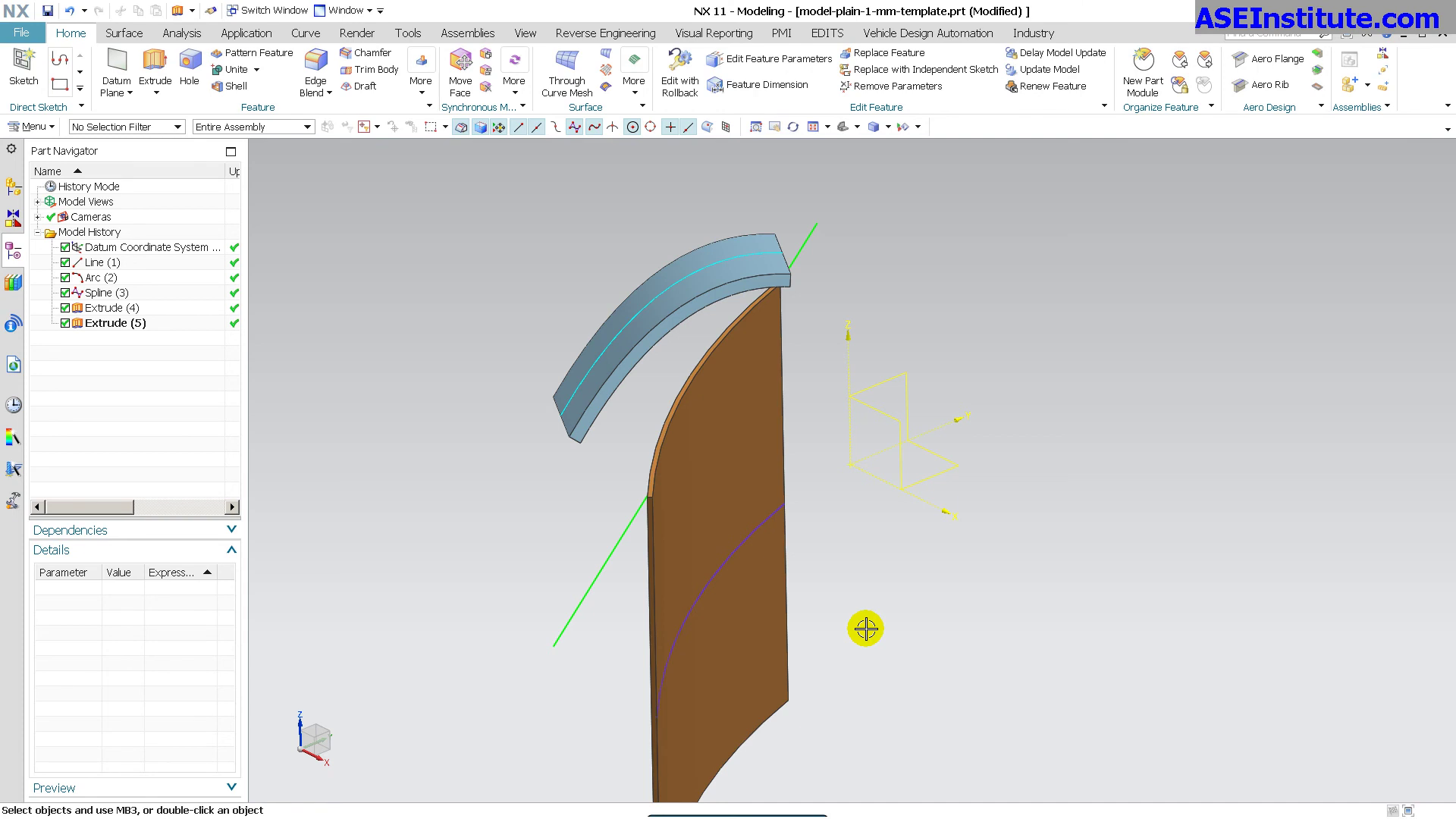
pyautogui.doubleClick(757, 660)
pyautogui.click(434, 528)
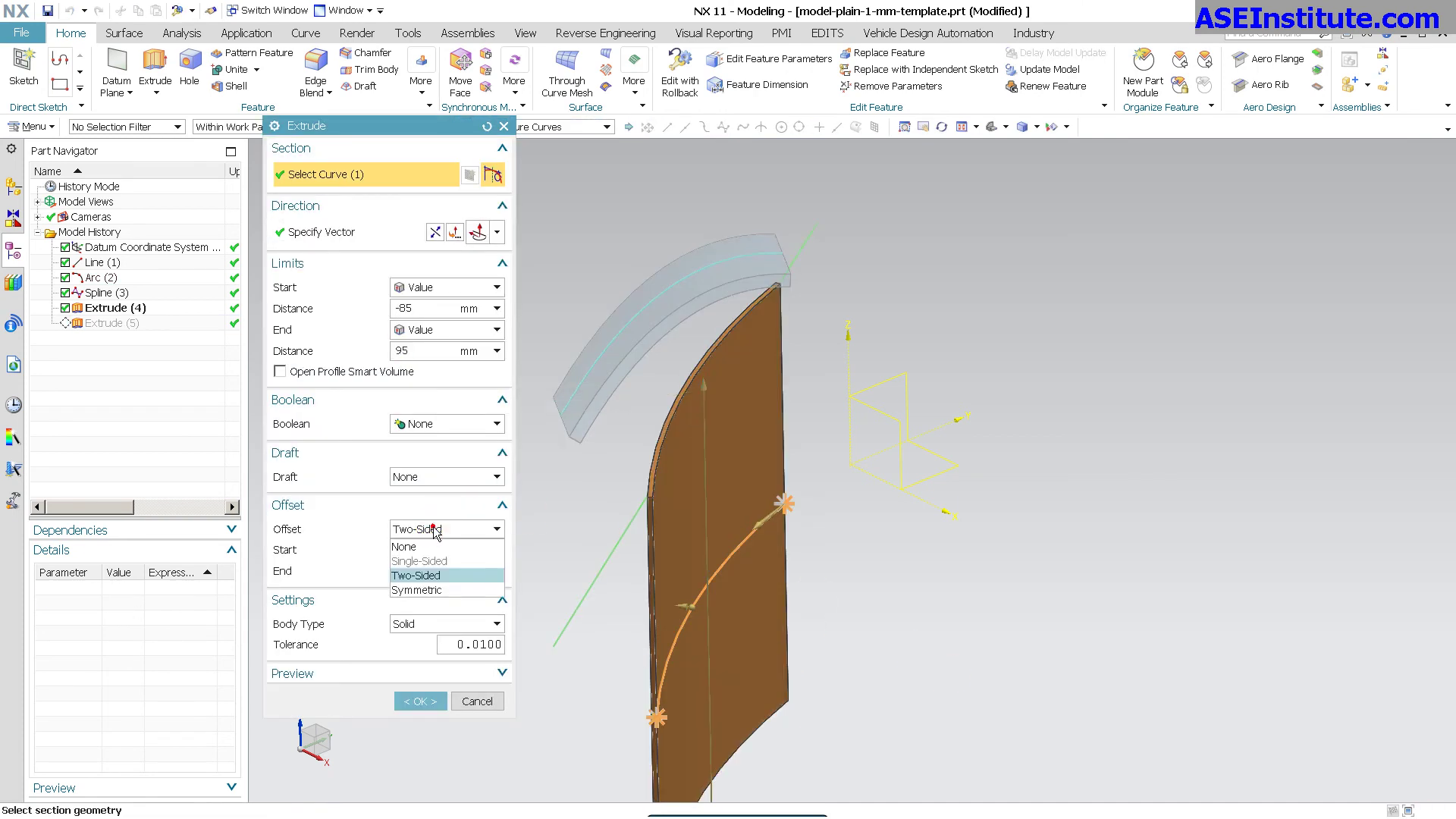
pyautogui.click(417, 543)
pyautogui.click(425, 659)
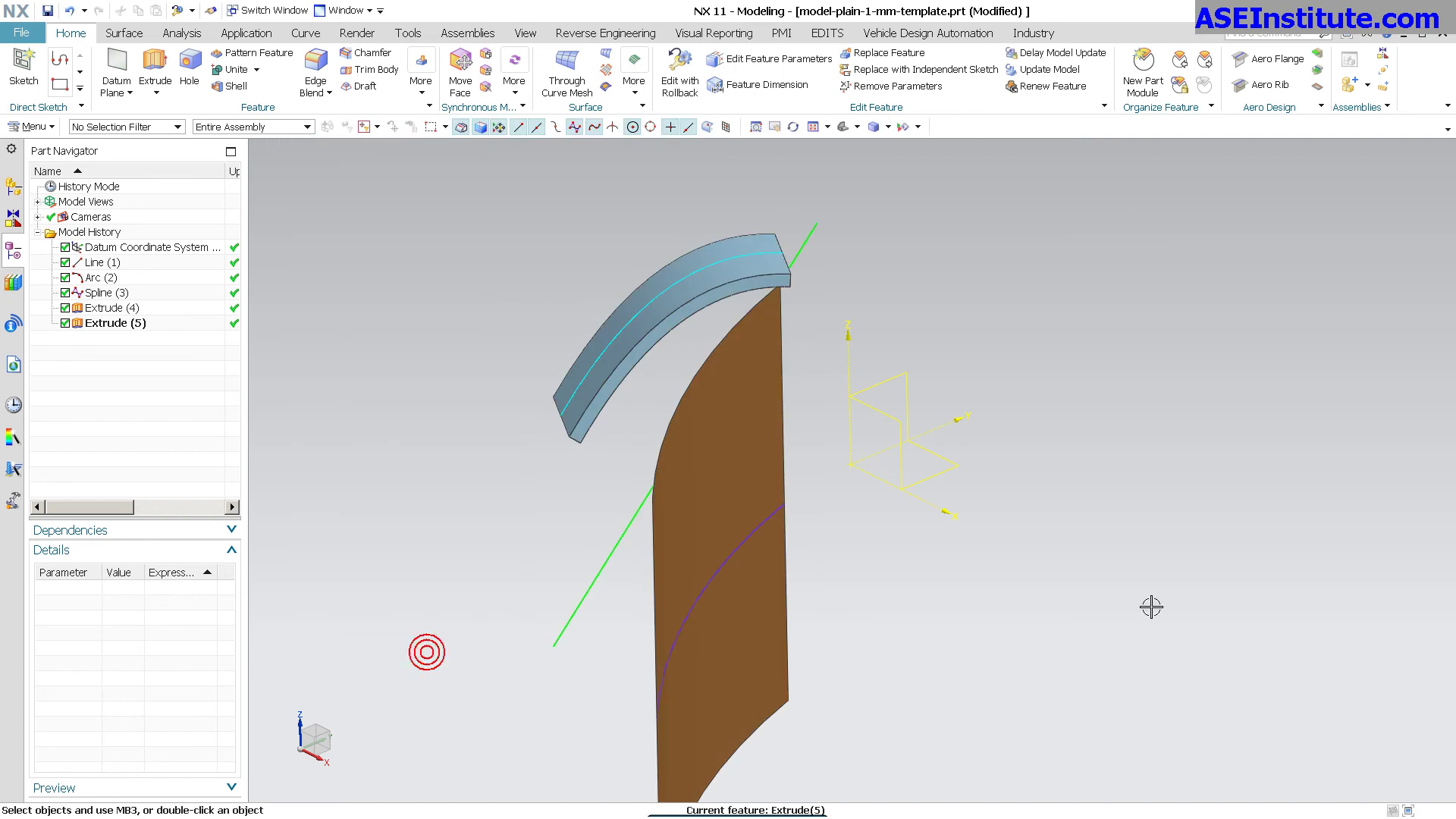
pyautogui.moveTo(933, 586); pyautogui.dragTo(1195, 455, button='middle')
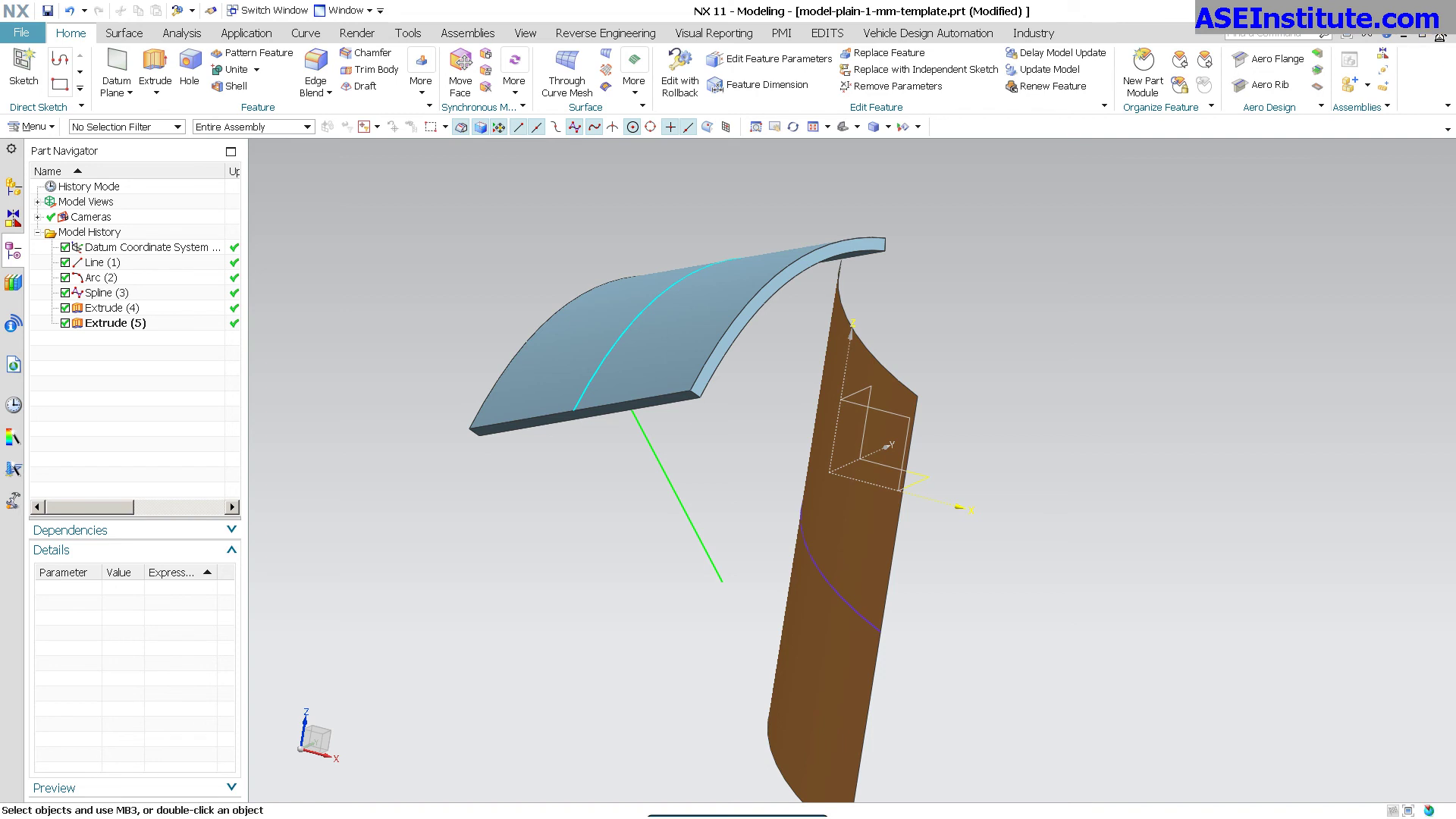
# Close the template part without saving the test geometry and reopen model-plain-1-mm-template from the recent parts history.
pyautogui.click(1439, 36)
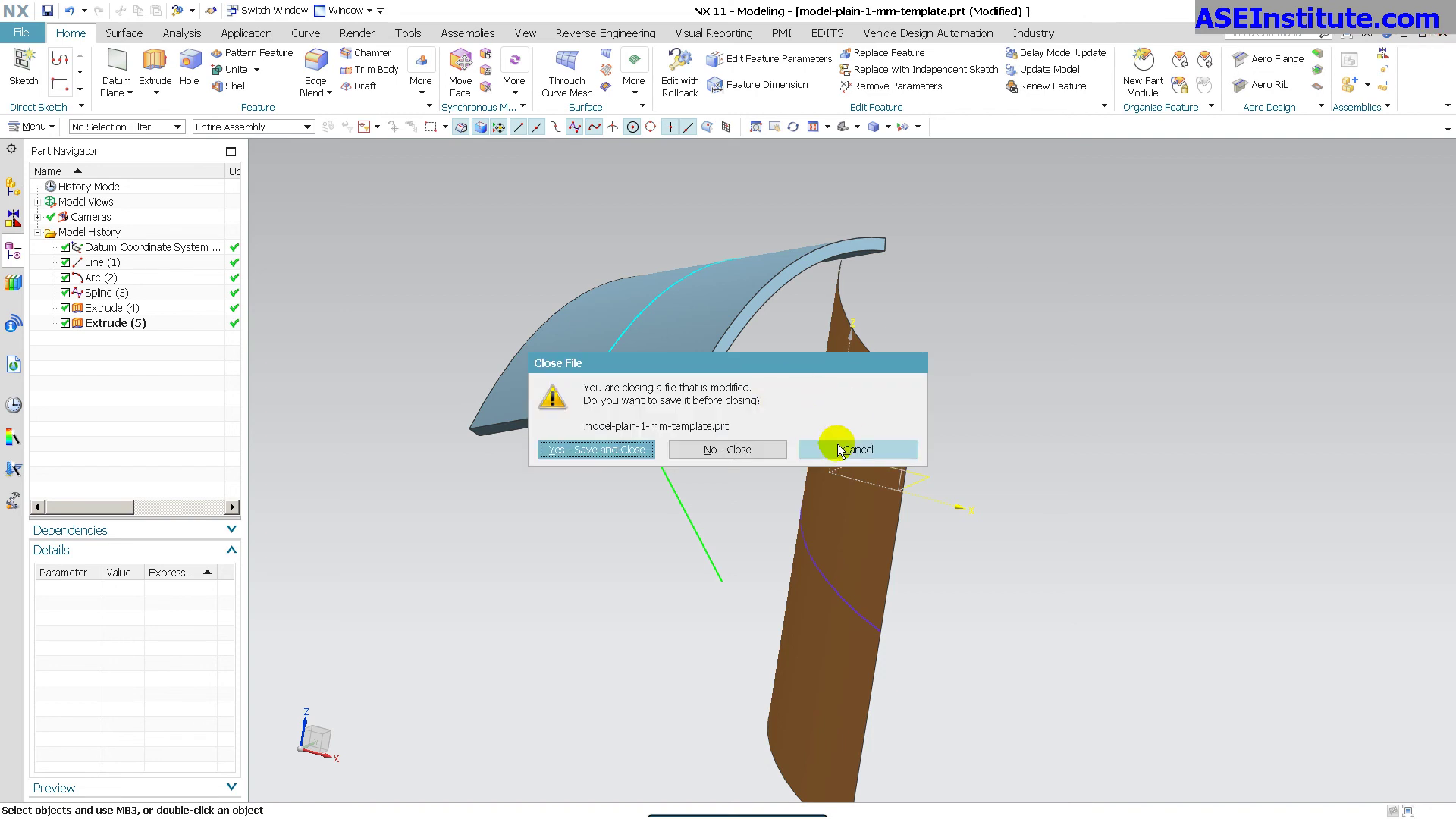
pyautogui.click(739, 450)
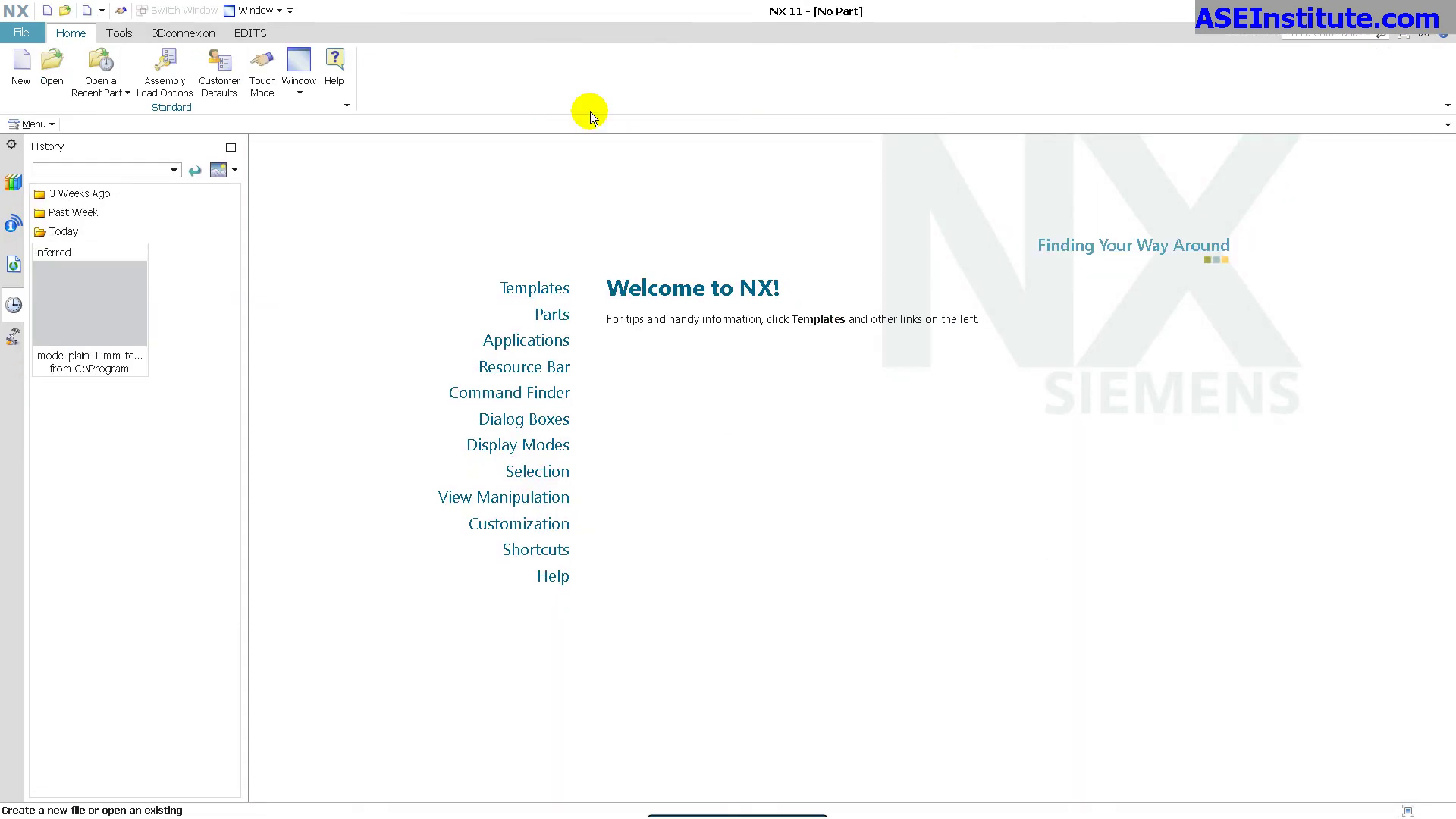
pyautogui.click(122, 288)
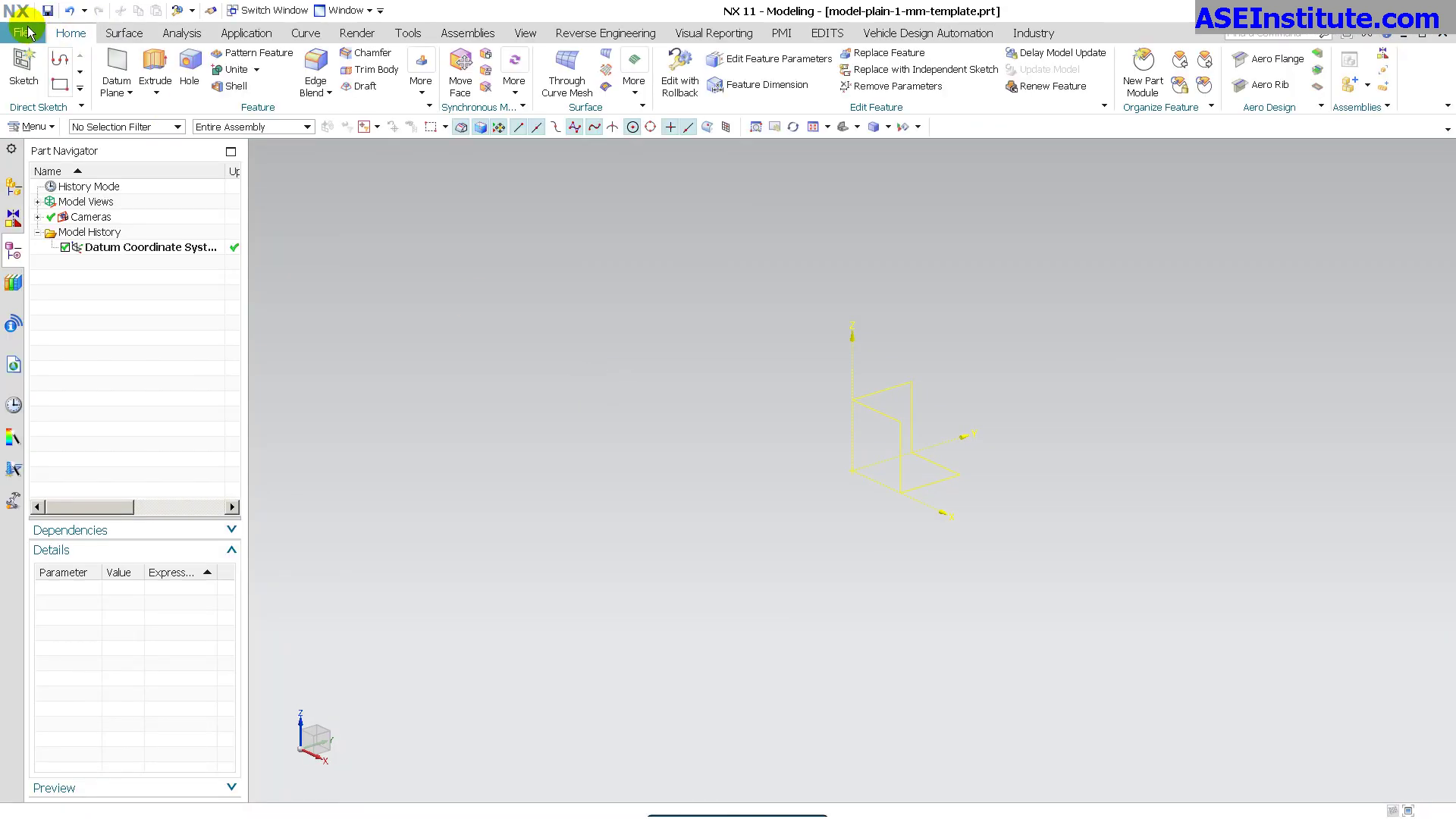
# Set the default color of the Solid Body type to Blue (ID 211) in the template's object preferences.
pyautogui.click(22, 33)
pyautogui.moveTo(47, 154)
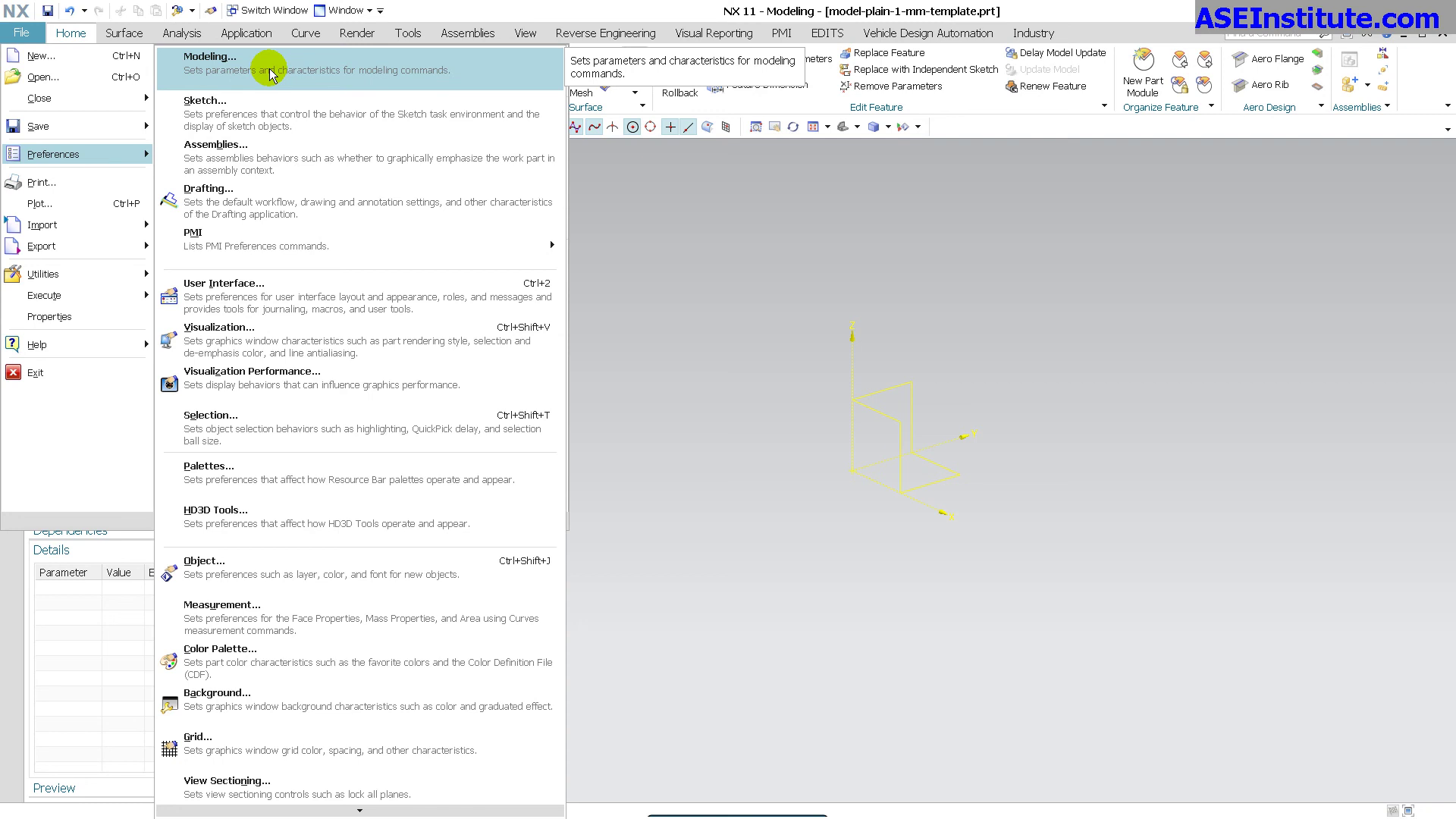
pyautogui.click(322, 565)
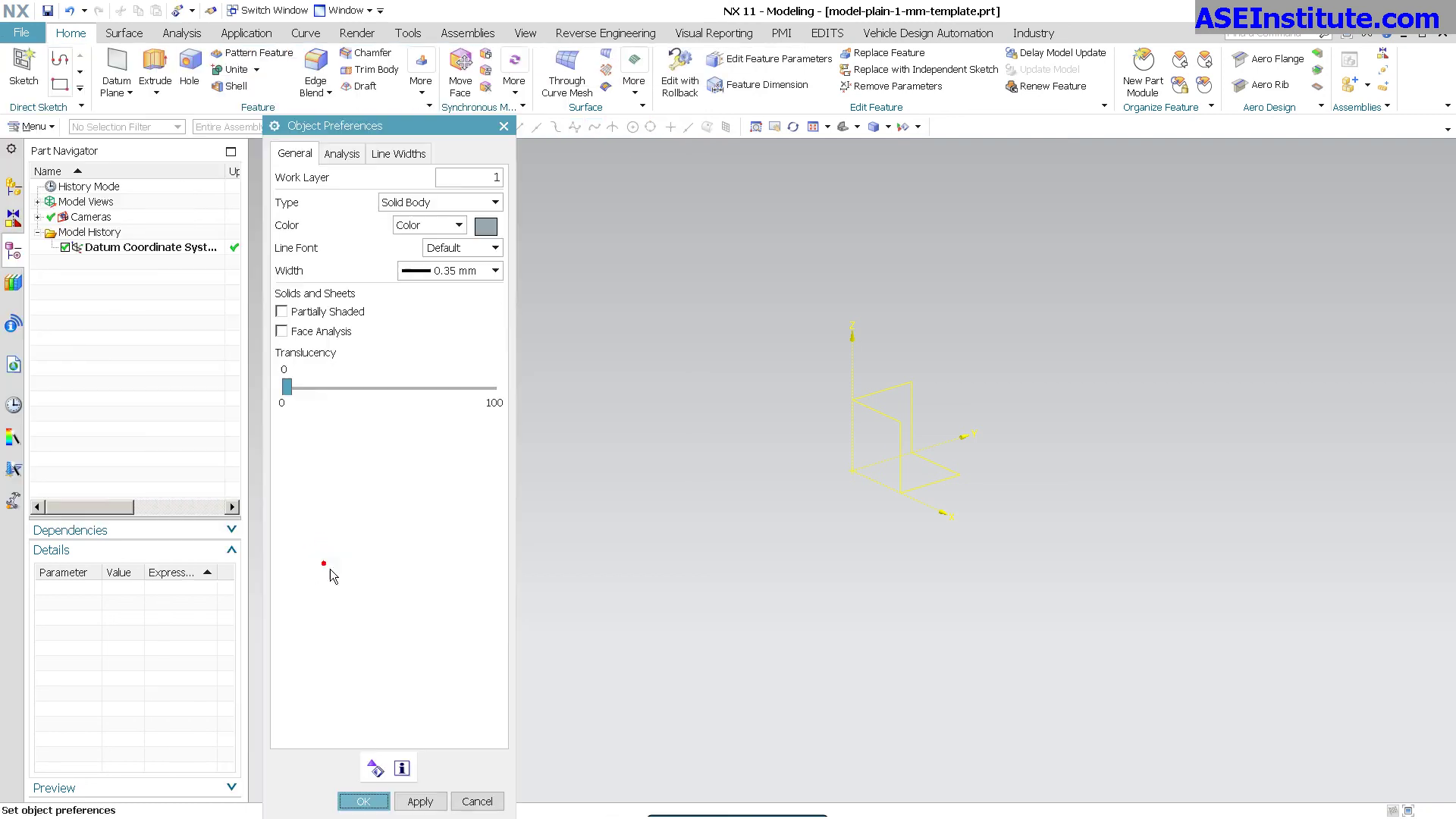
pyautogui.click(489, 229)
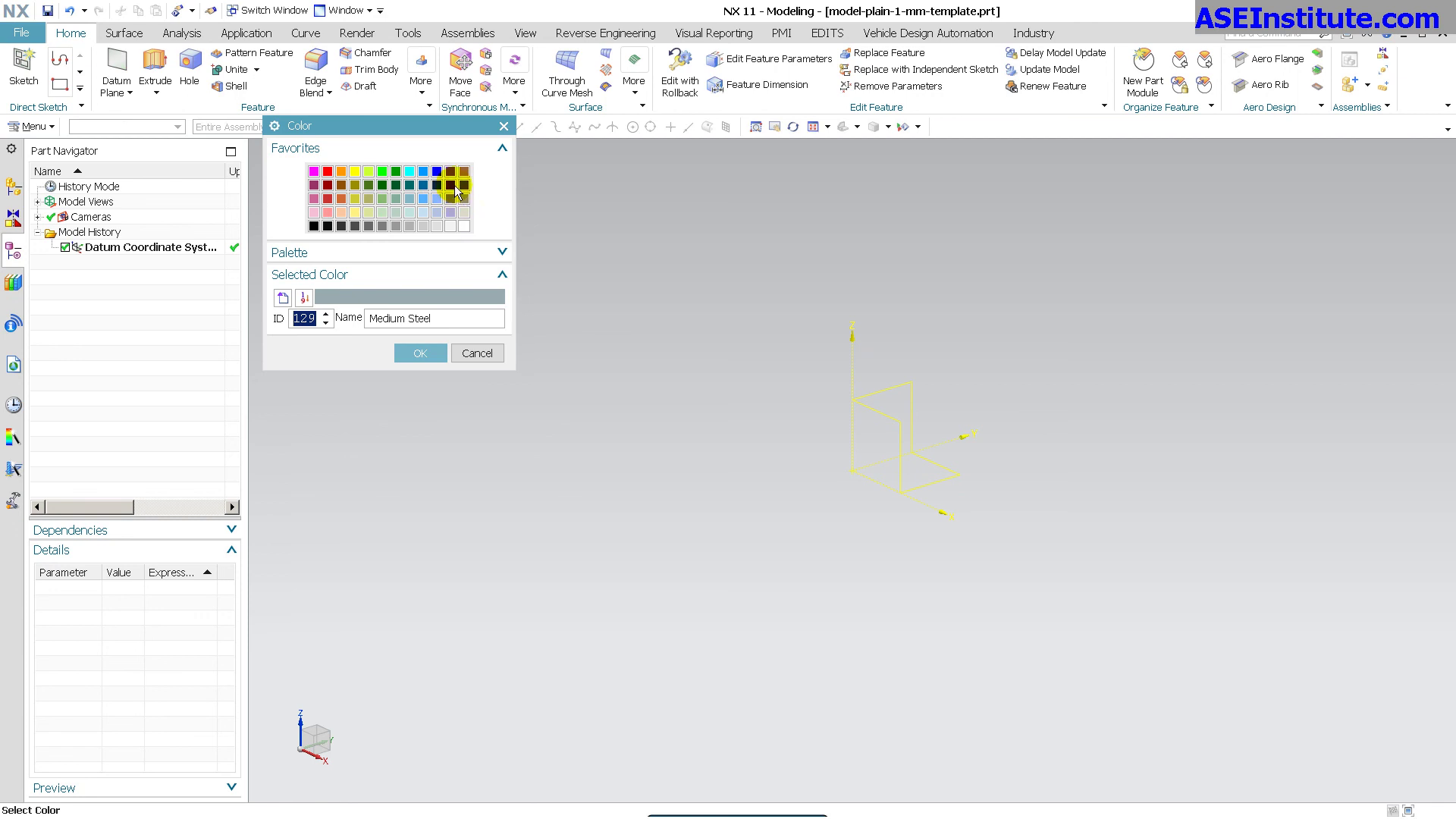
pyautogui.click(437, 172)
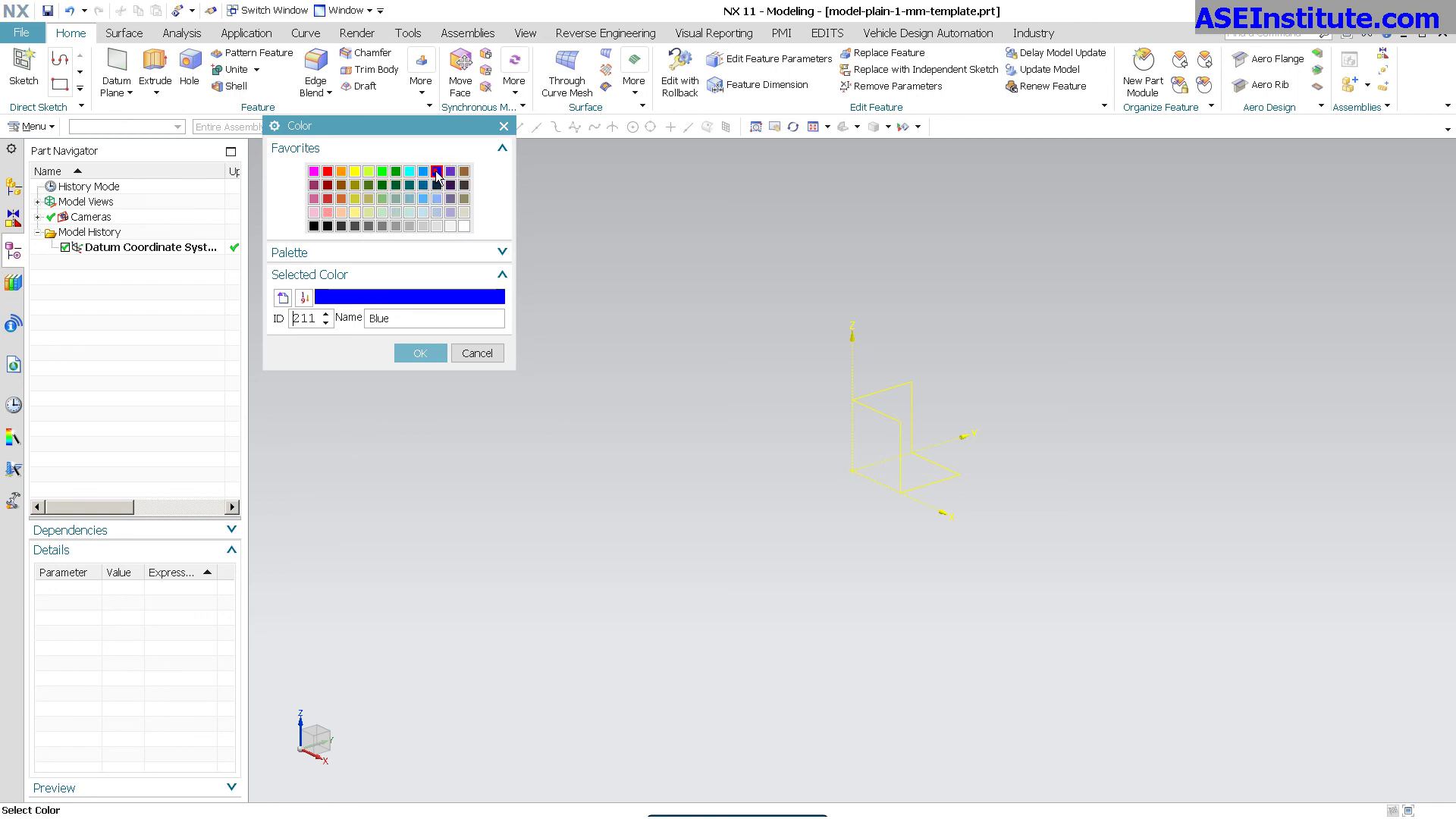
pyautogui.click(421, 353)
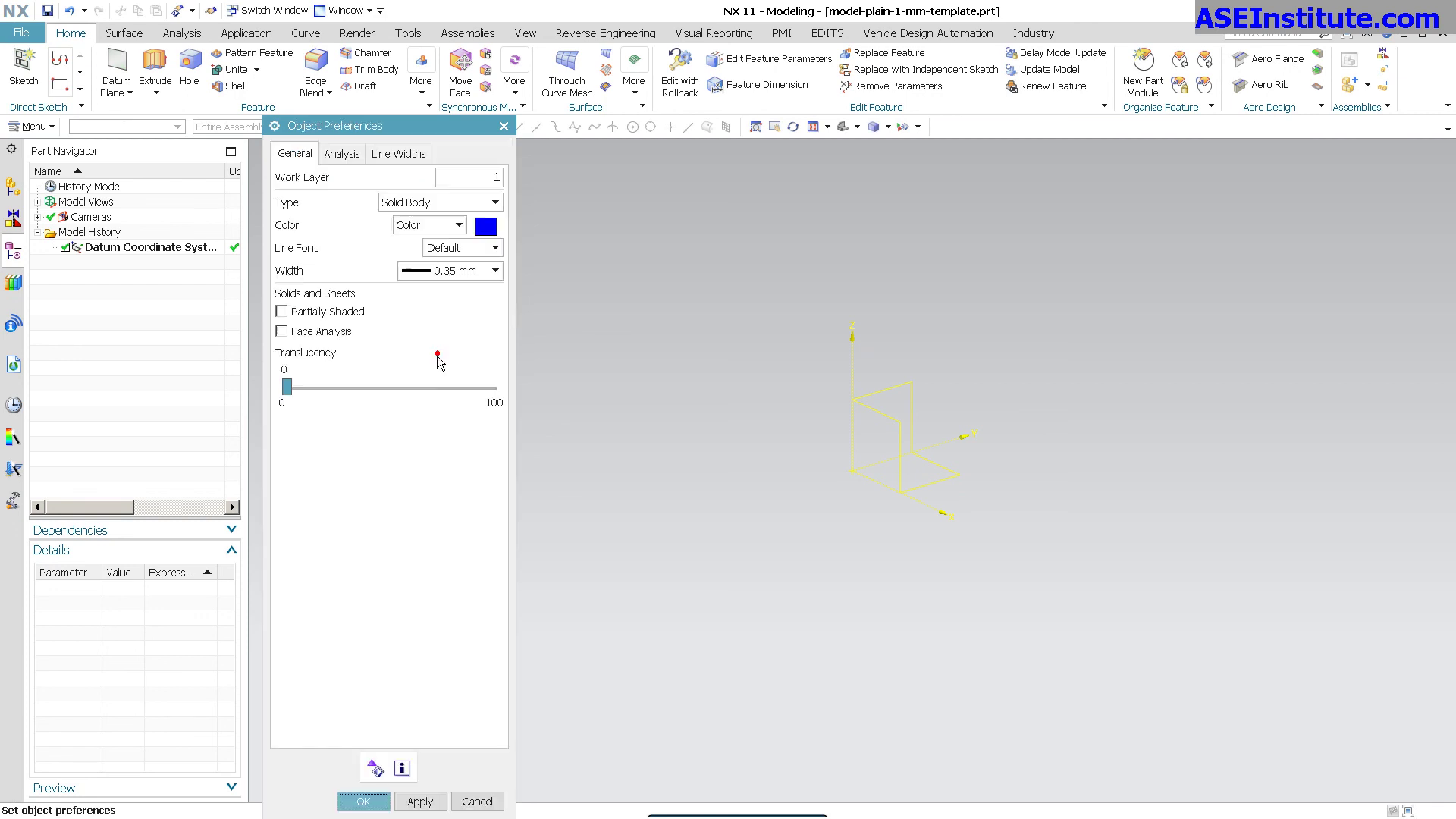
pyautogui.click(417, 797)
pyautogui.click(374, 802)
# Save the template part and close it.
pyautogui.rightClick(784, 564)
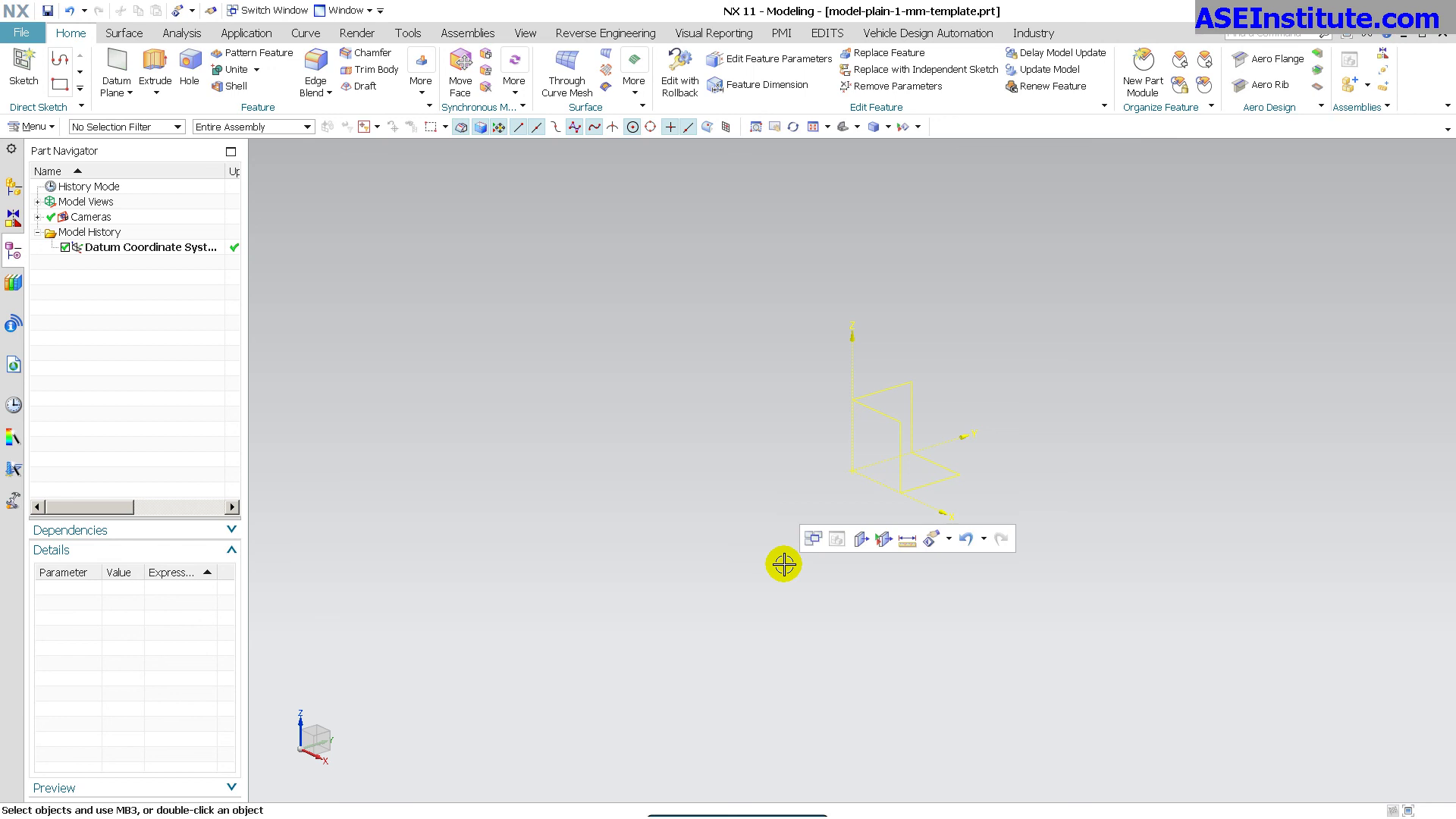
pyautogui.hotkey('ctrl', 's')
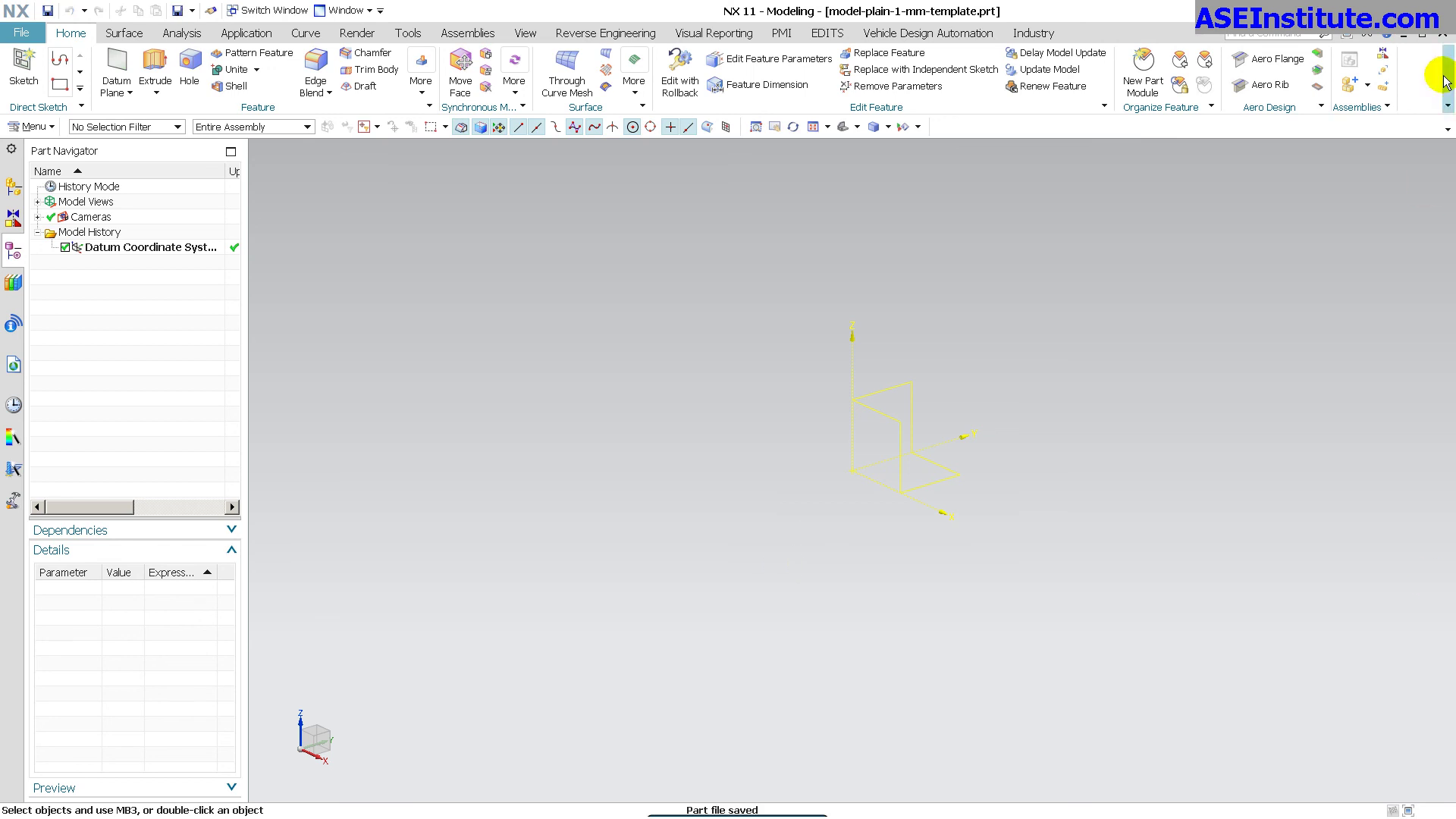
pyautogui.click(1441, 35)
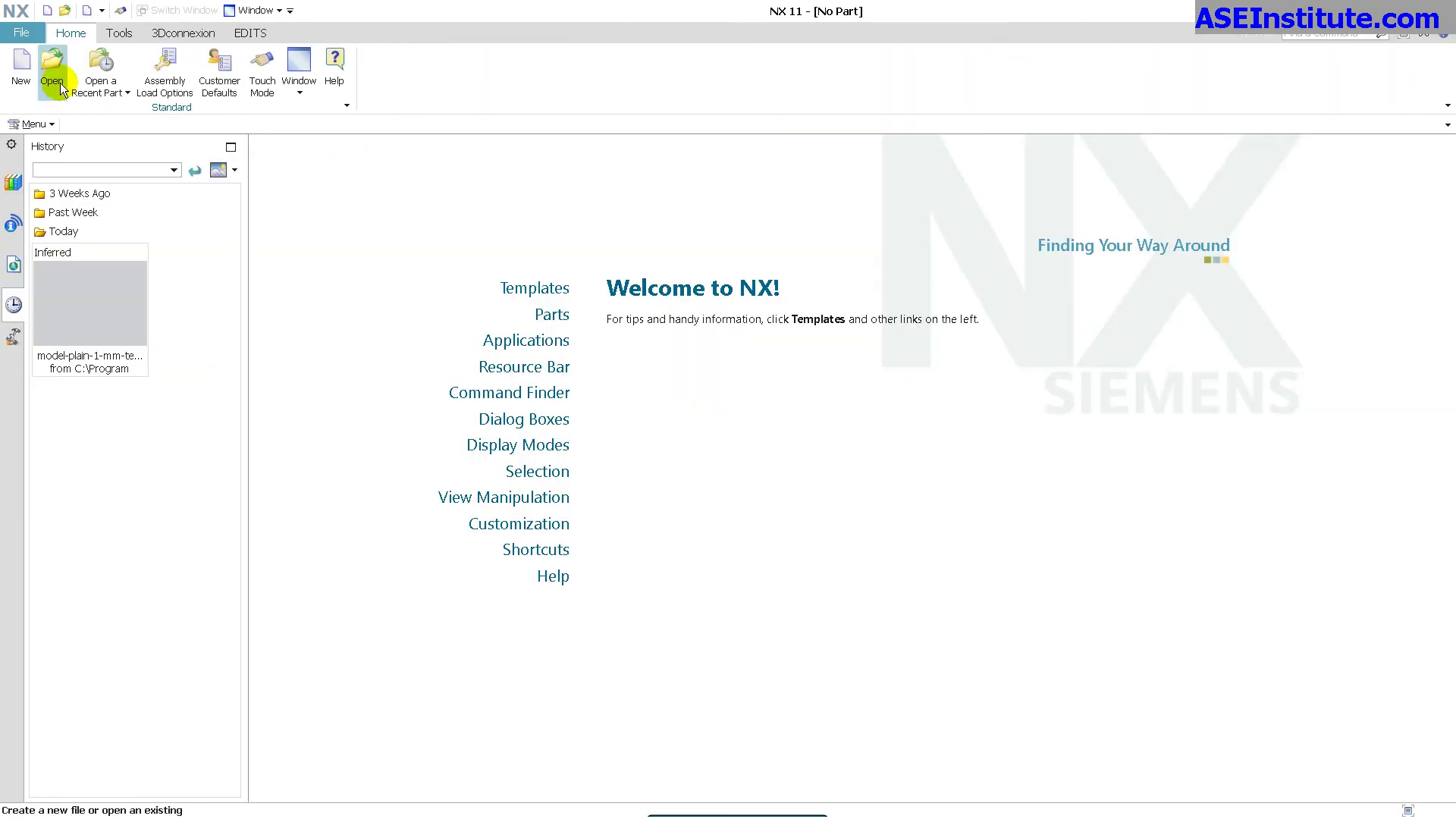
# Create model1.prt from the millimetre Model template and draw a line about 271 mm long beside the datum coordinate system.
pyautogui.click(20, 66)
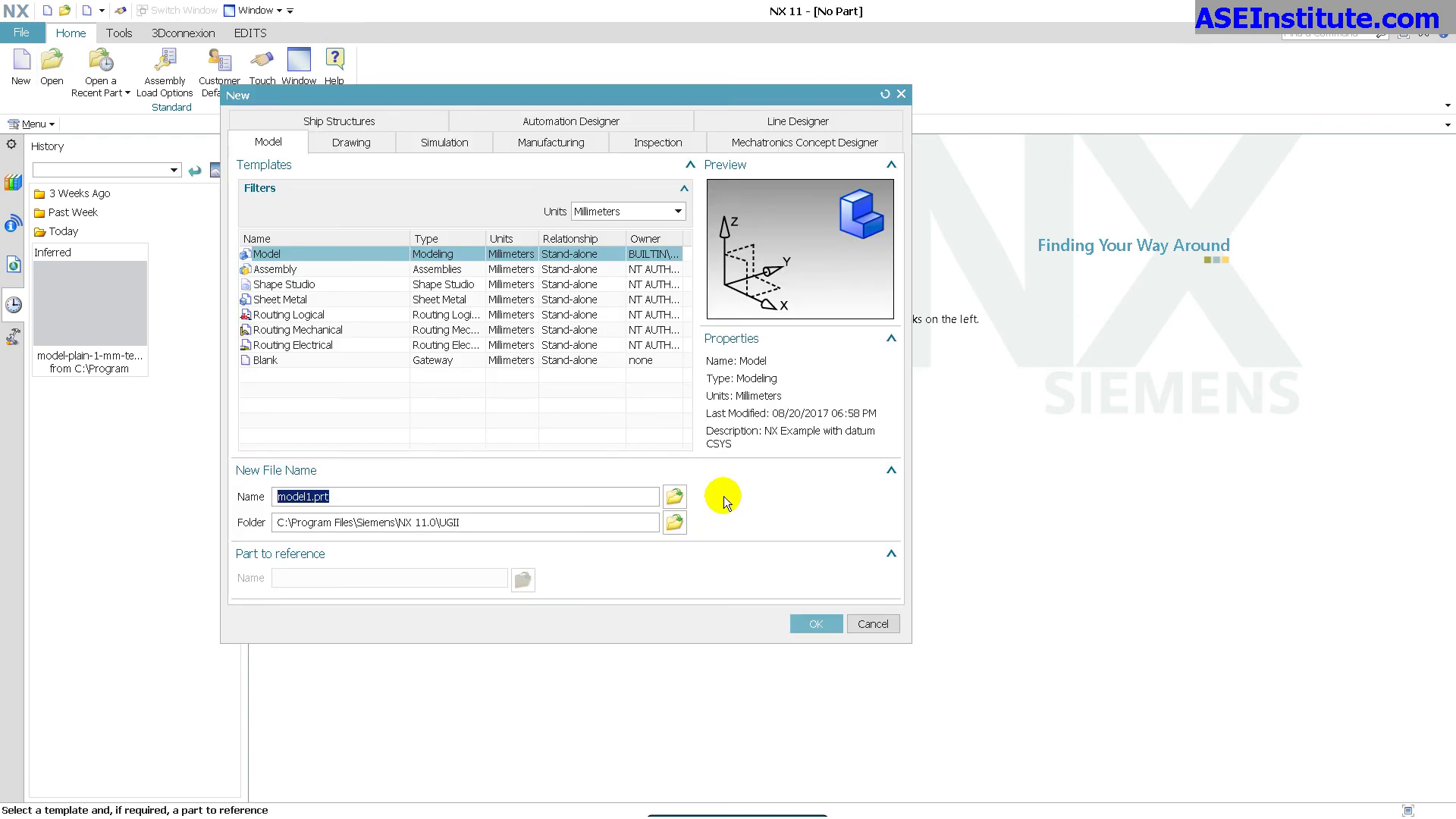
pyautogui.click(816, 624)
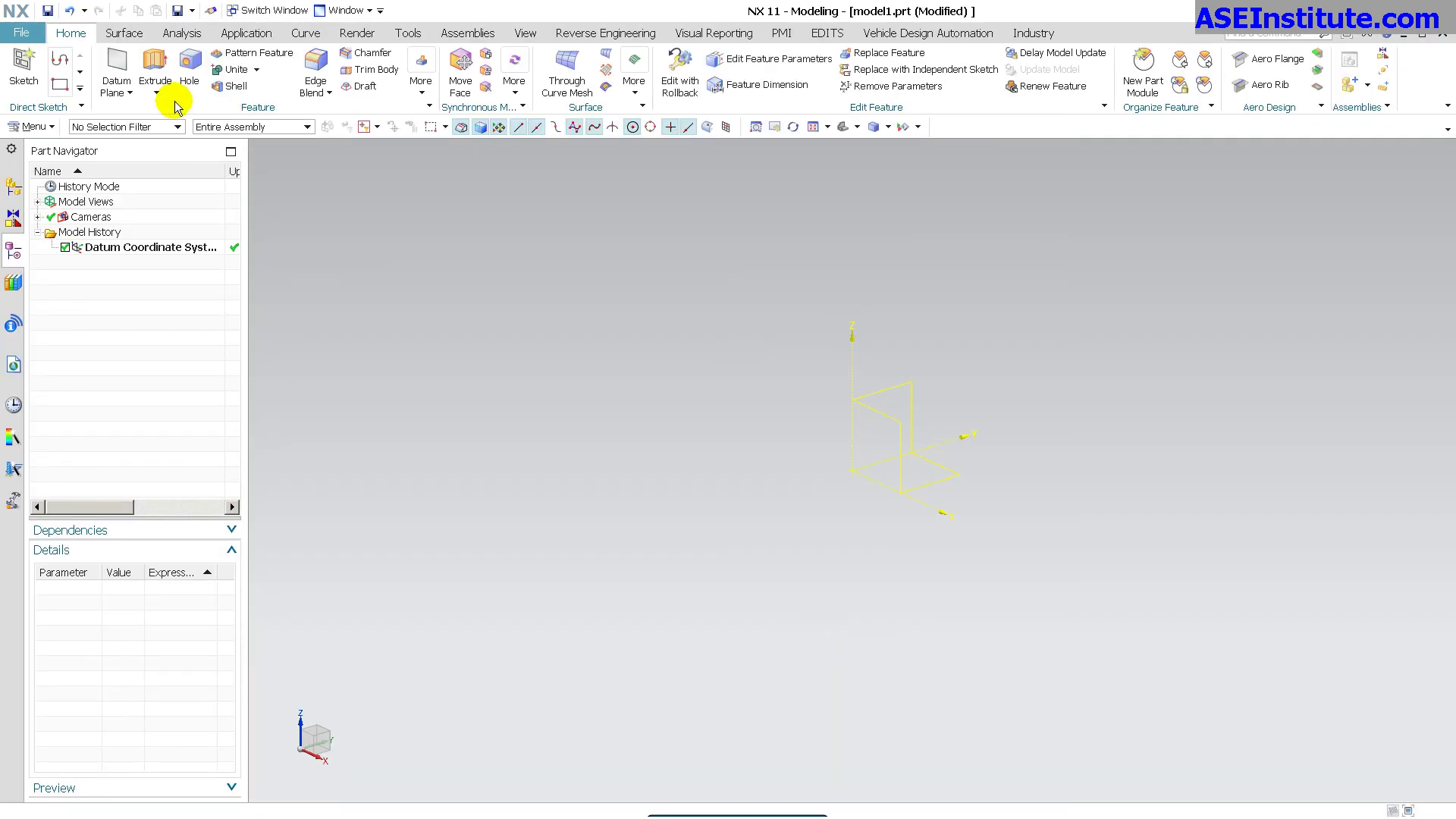
pyautogui.click(309, 35)
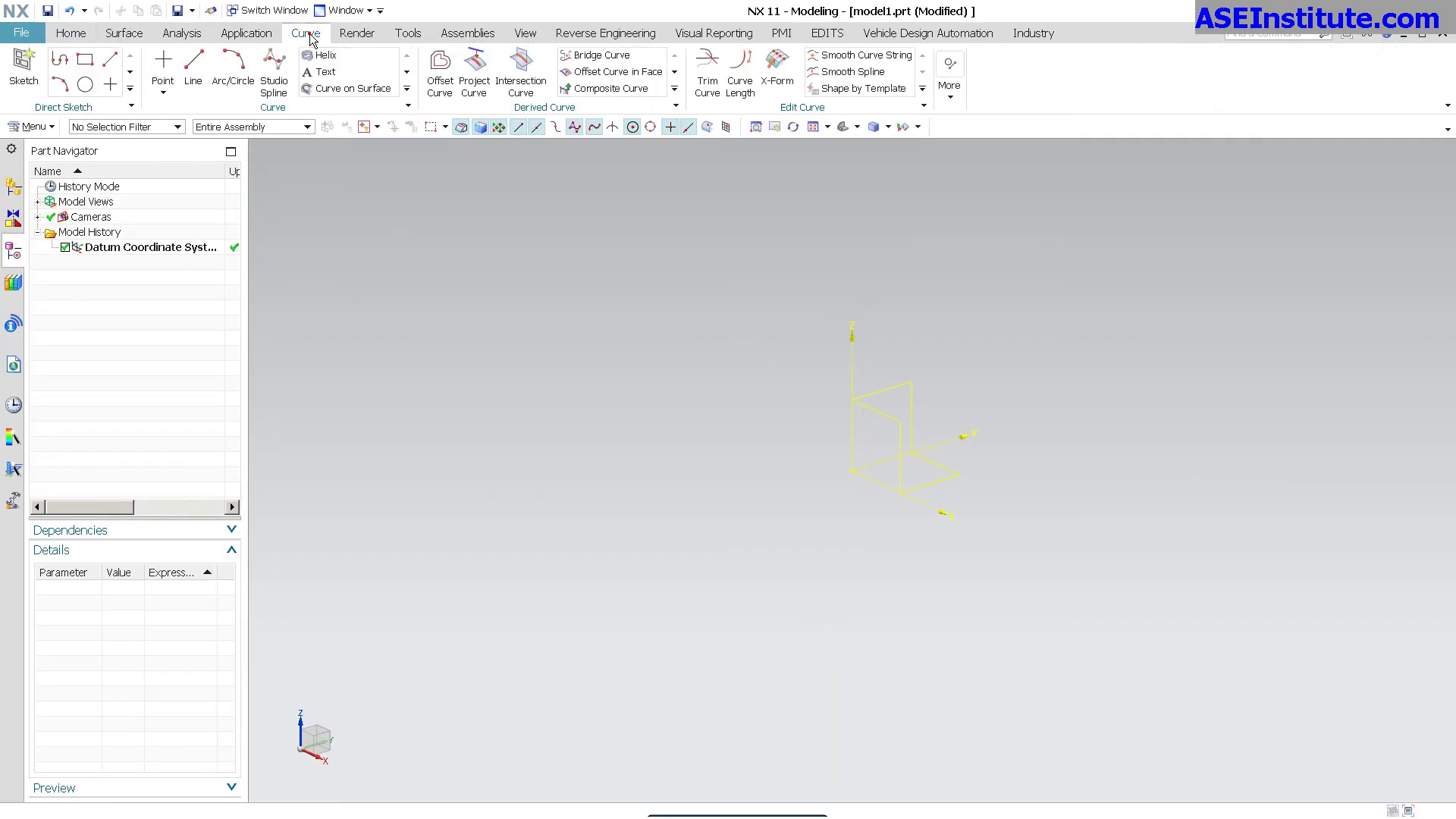
pyautogui.click(194, 66)
pyautogui.click(587, 643)
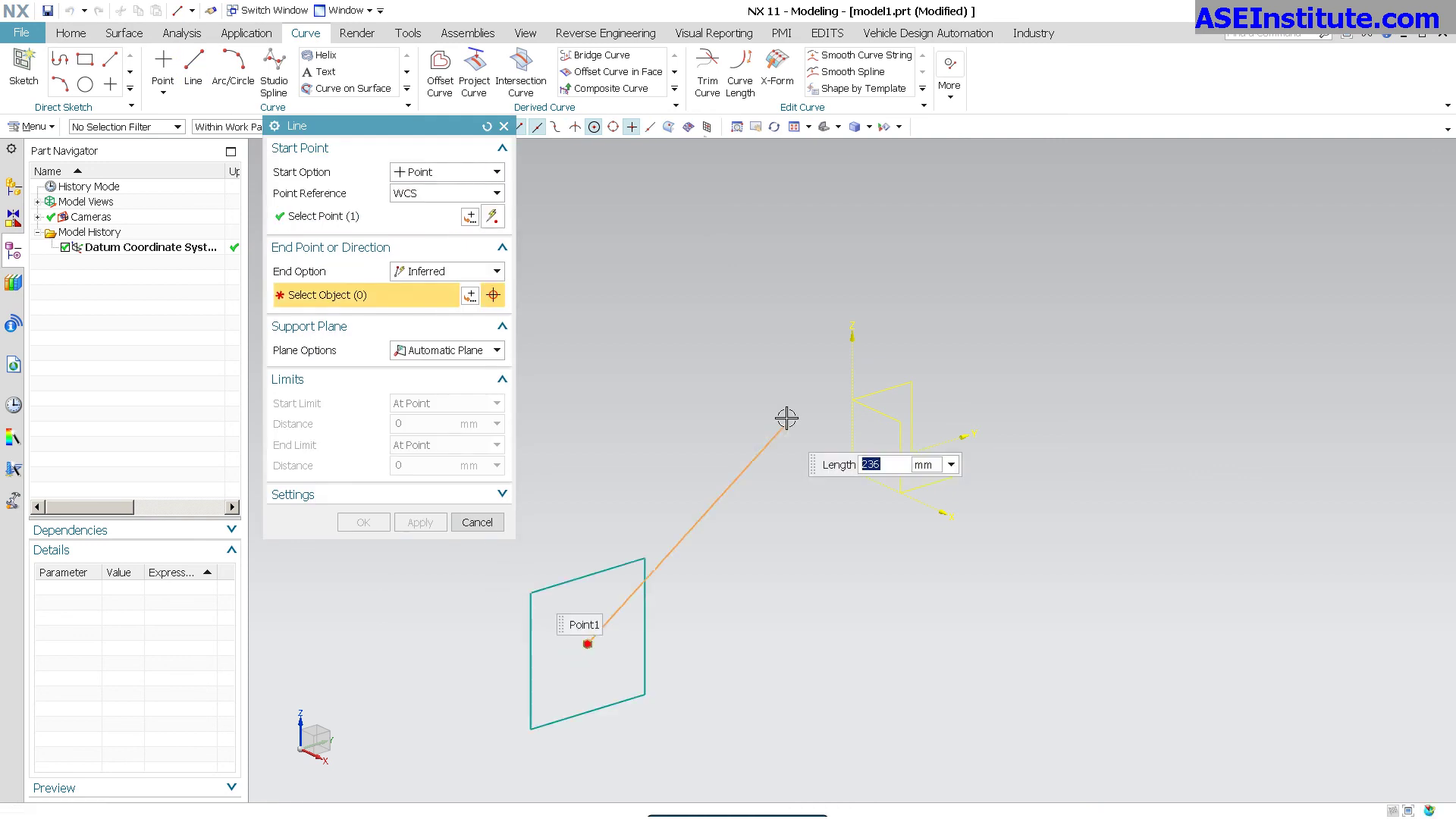
pyautogui.click(795, 392)
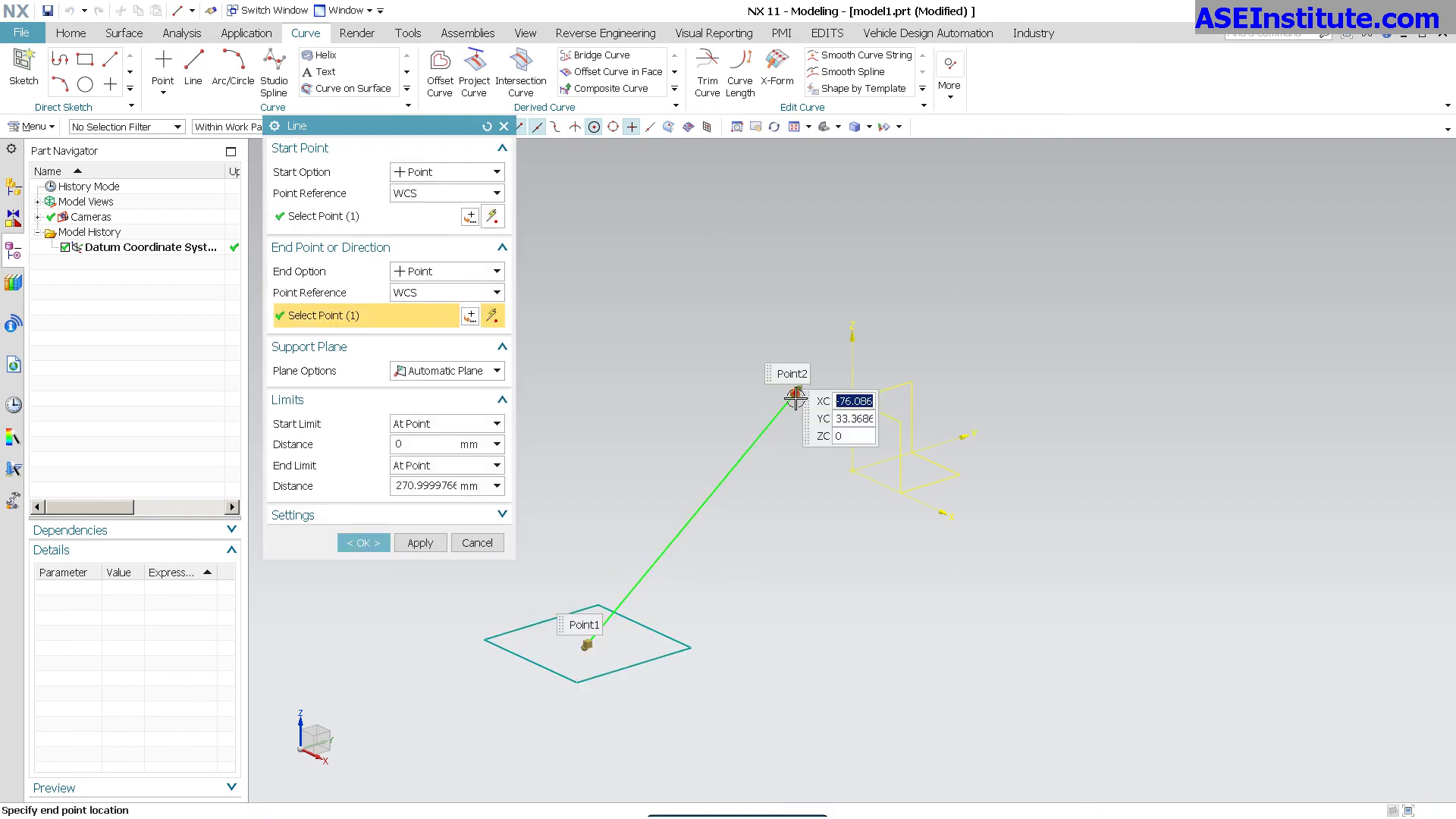
pyautogui.click(364, 543)
pyautogui.moveTo(744, 588); pyautogui.dragTo(781, 472, button='middle')
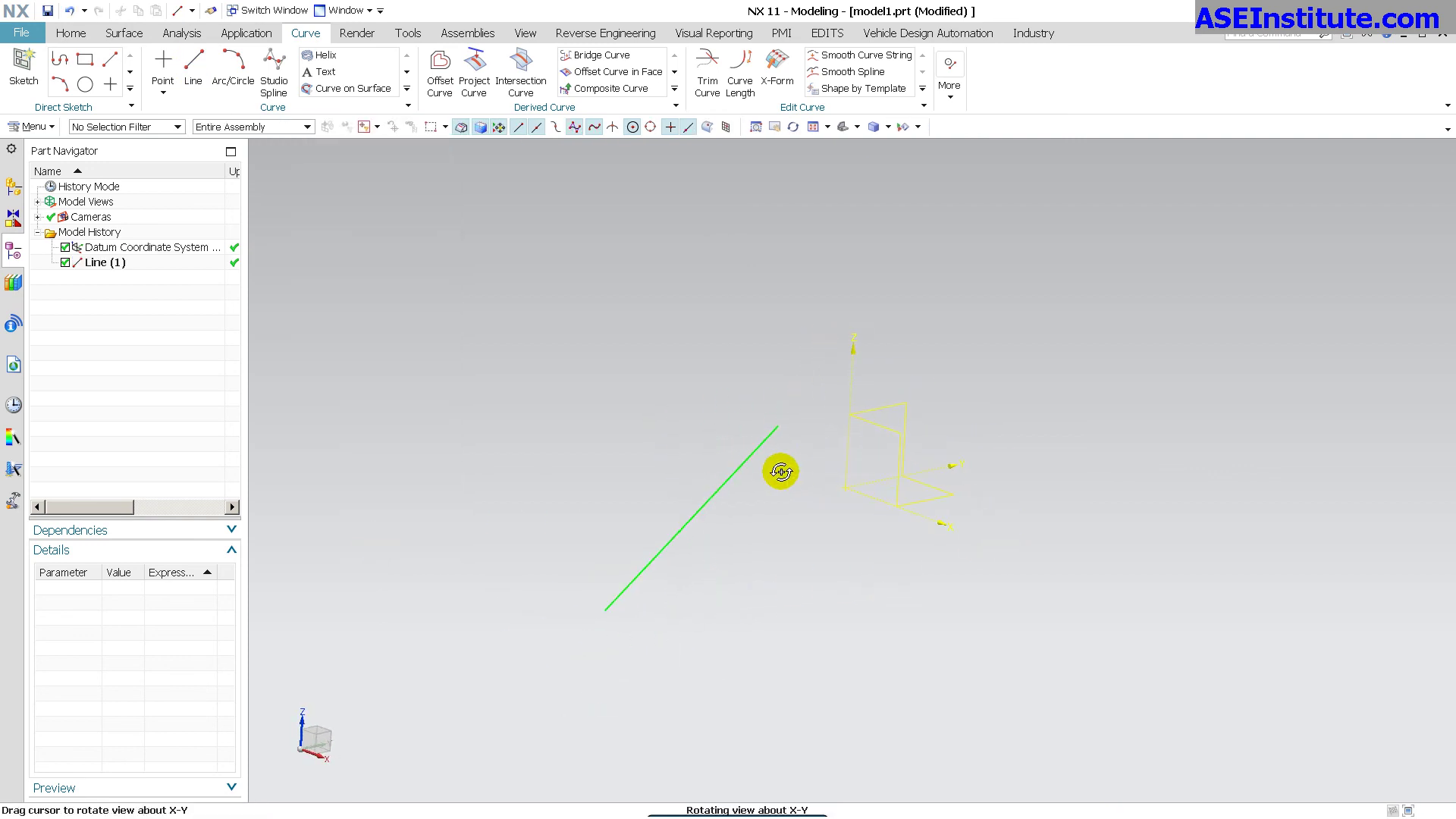
# Extrude the line from -85 mm to 95 mm with a Two-Sided offset from 0 to 49 mm.
pyautogui.click(74, 32)
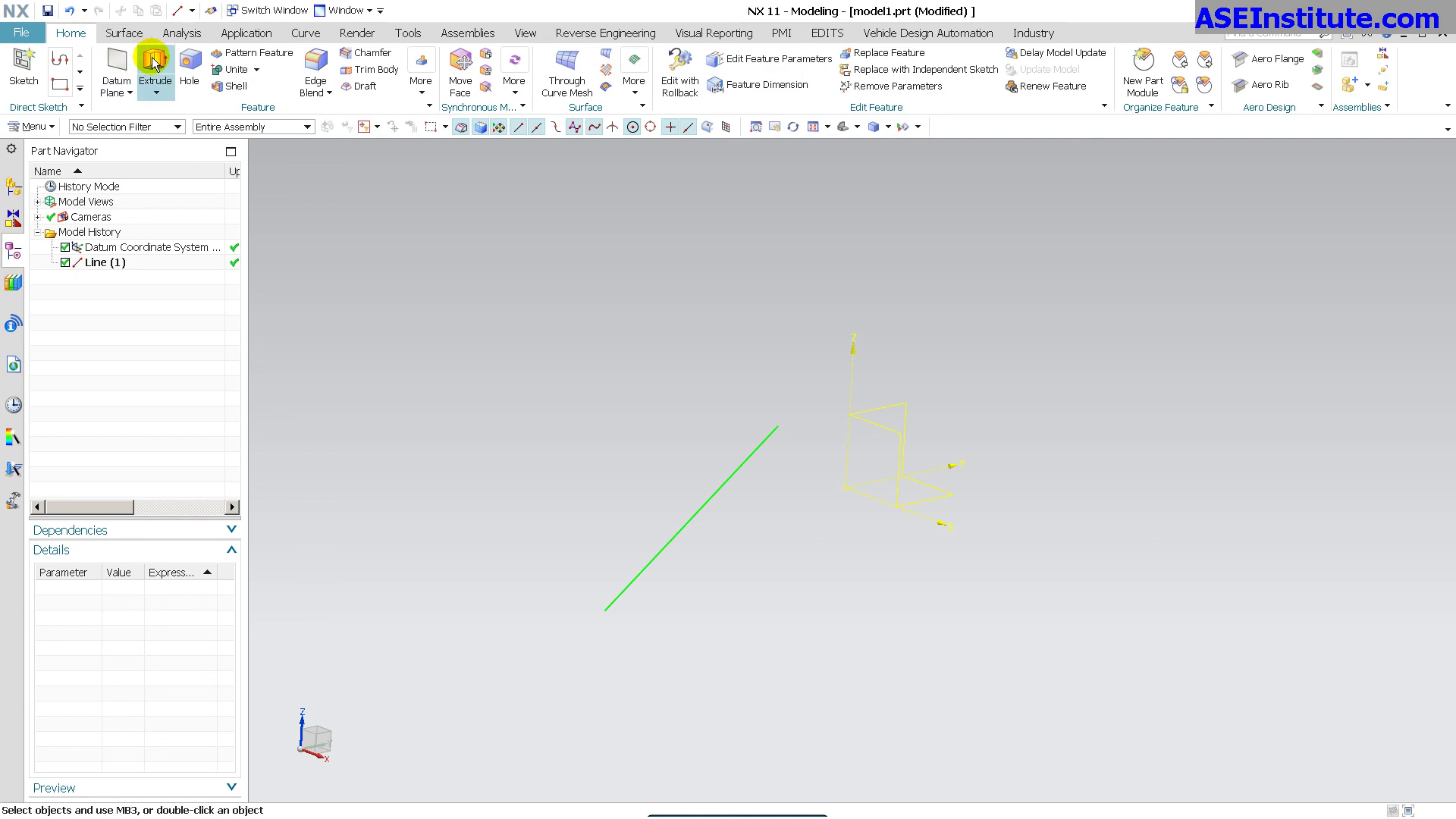
pyautogui.click(153, 62)
pyautogui.click(651, 559)
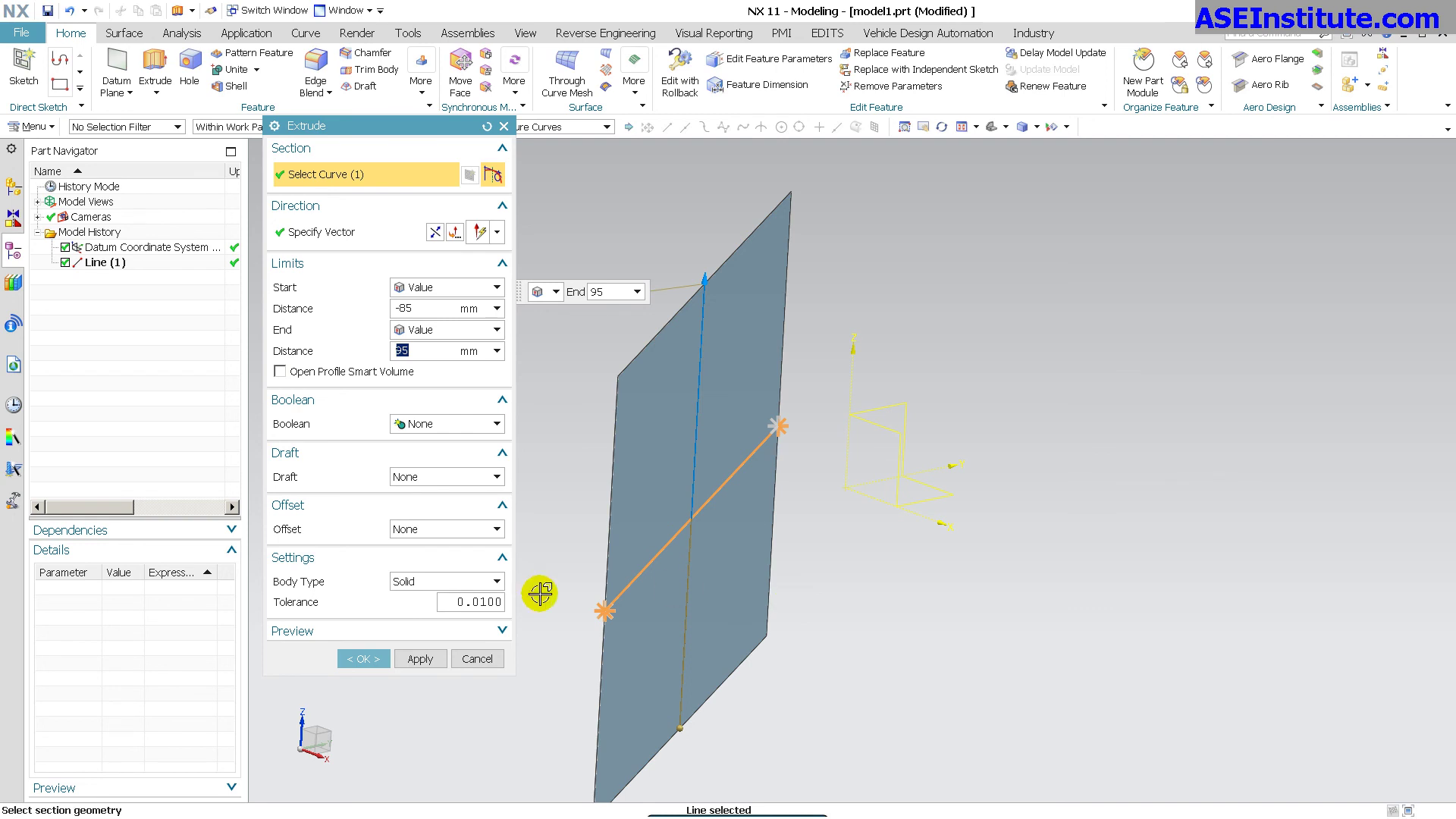
pyautogui.click(429, 529)
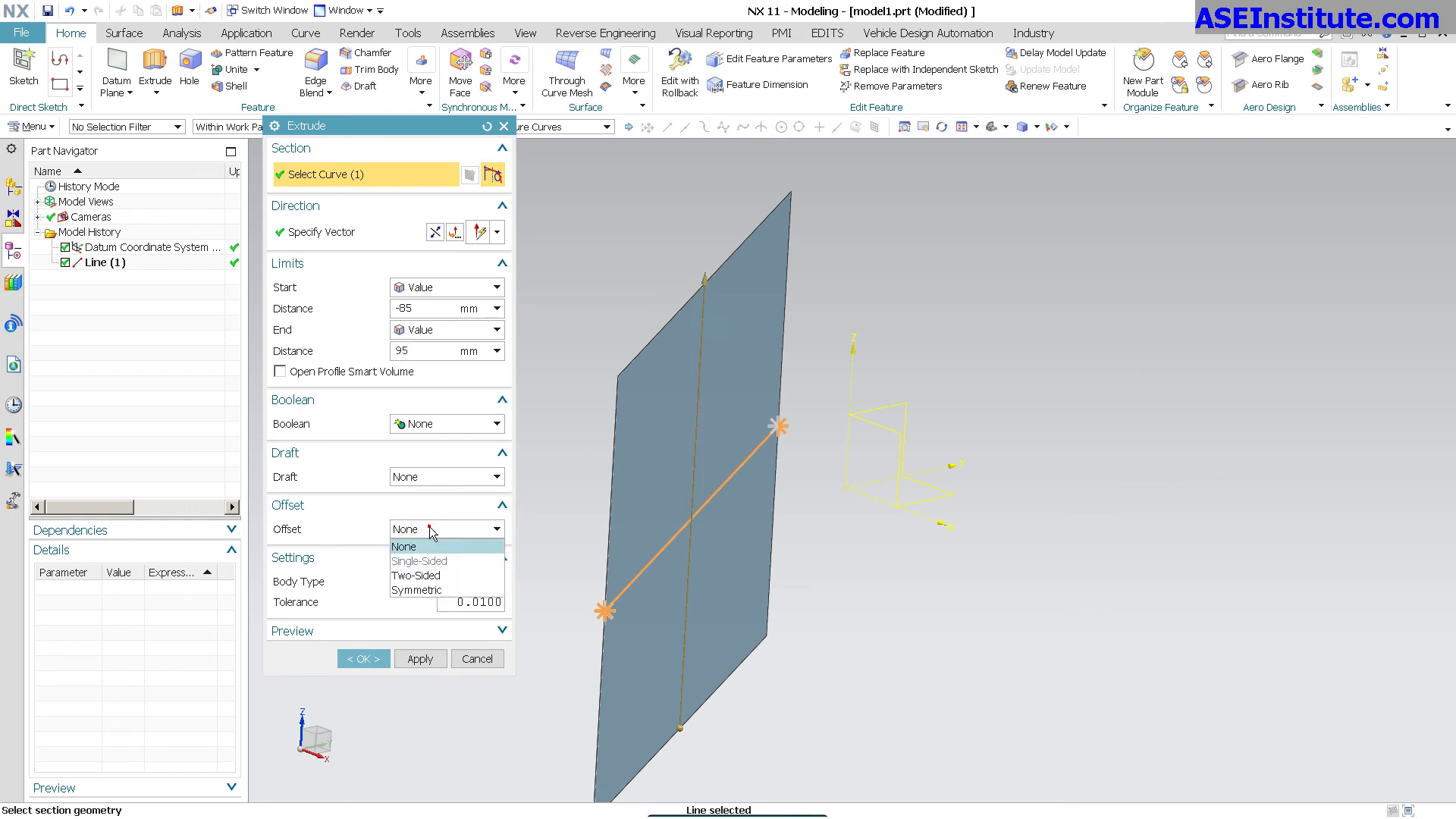
pyautogui.click(425, 575)
pyautogui.moveTo(710, 524); pyautogui.dragTo(822, 556)
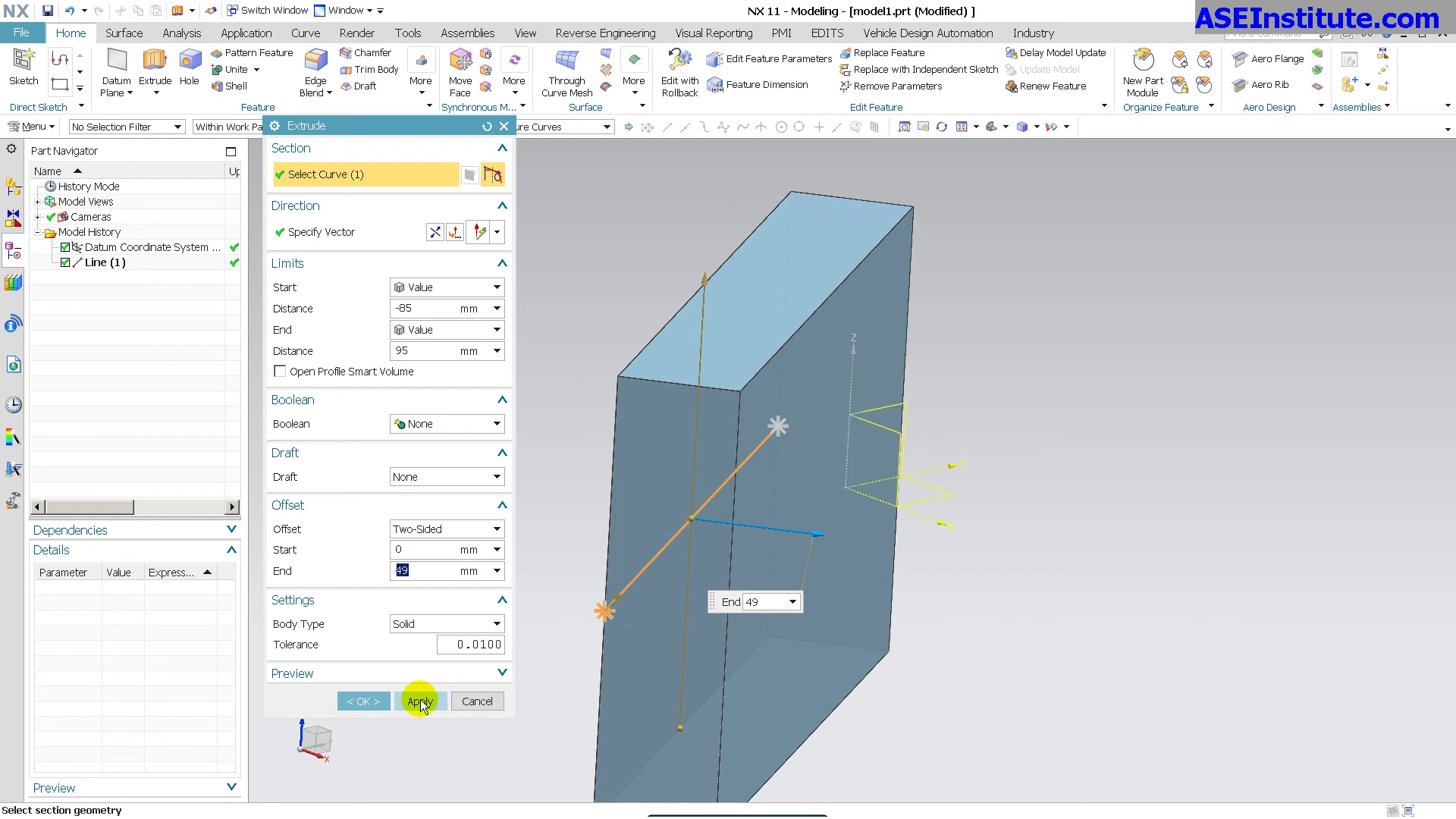
pyautogui.click(379, 701)
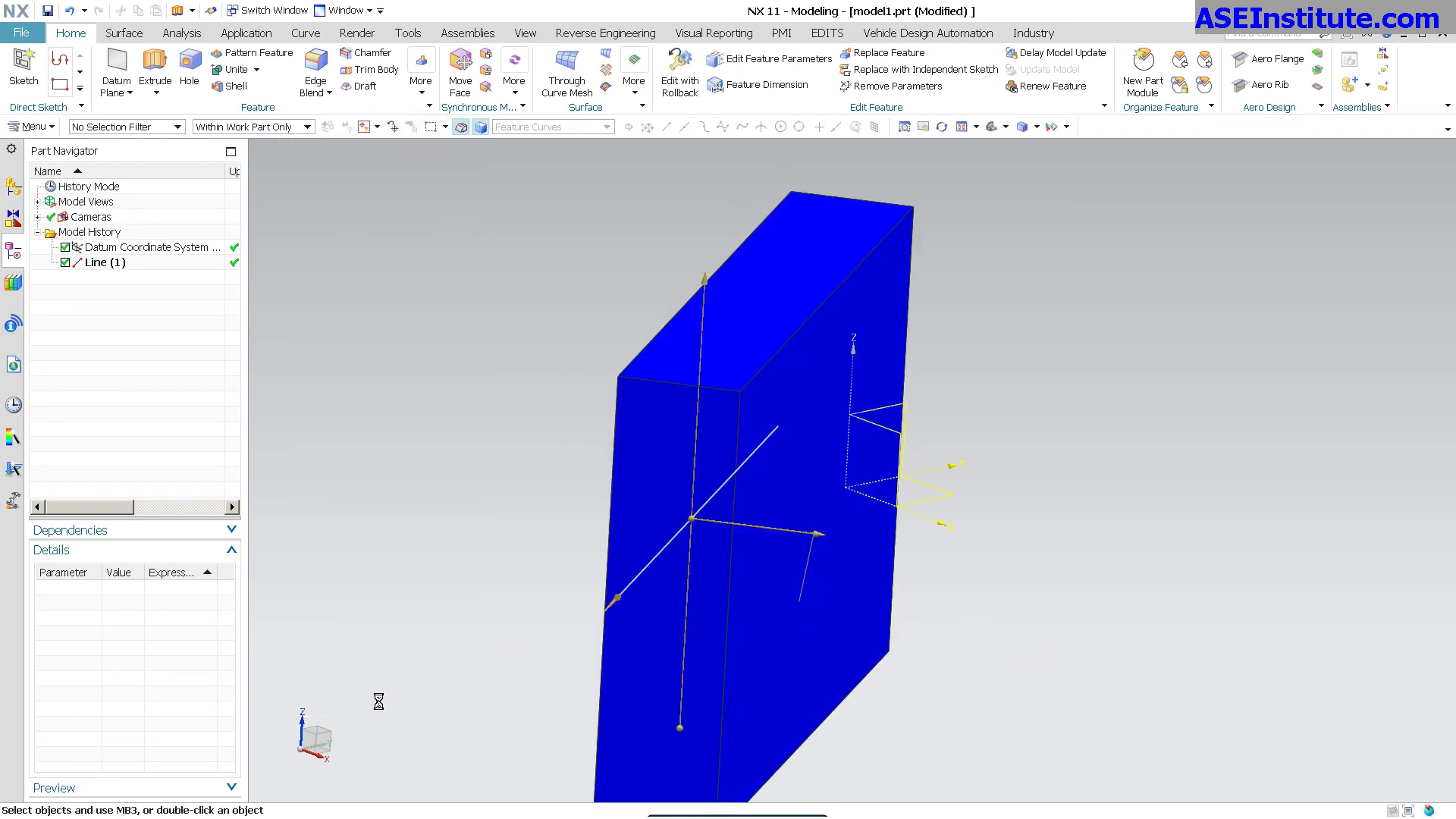
pyautogui.scroll(3, 1027, 591)
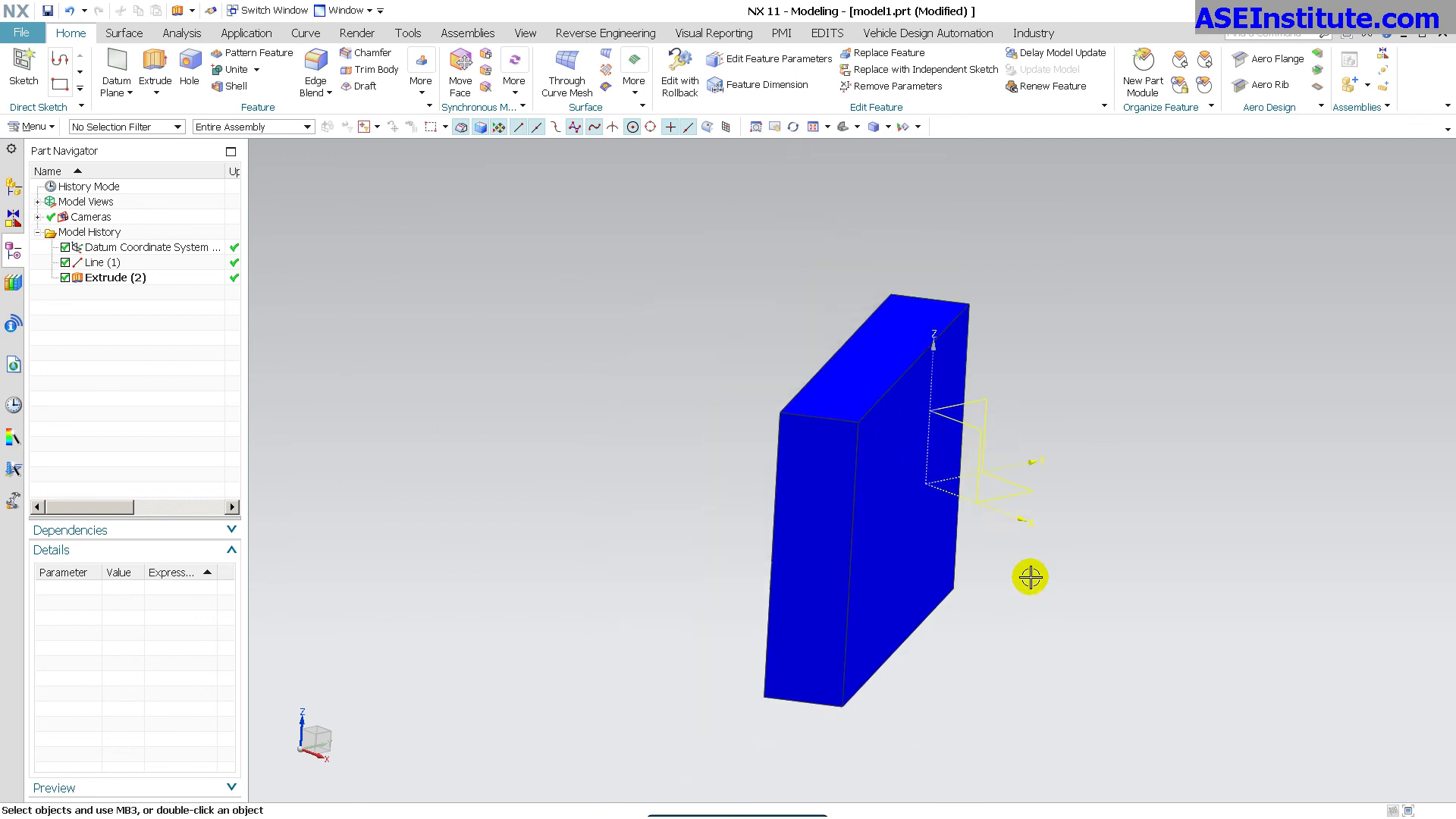
pyautogui.moveTo(1029, 578); pyautogui.dragTo(952, 599, button='middle')
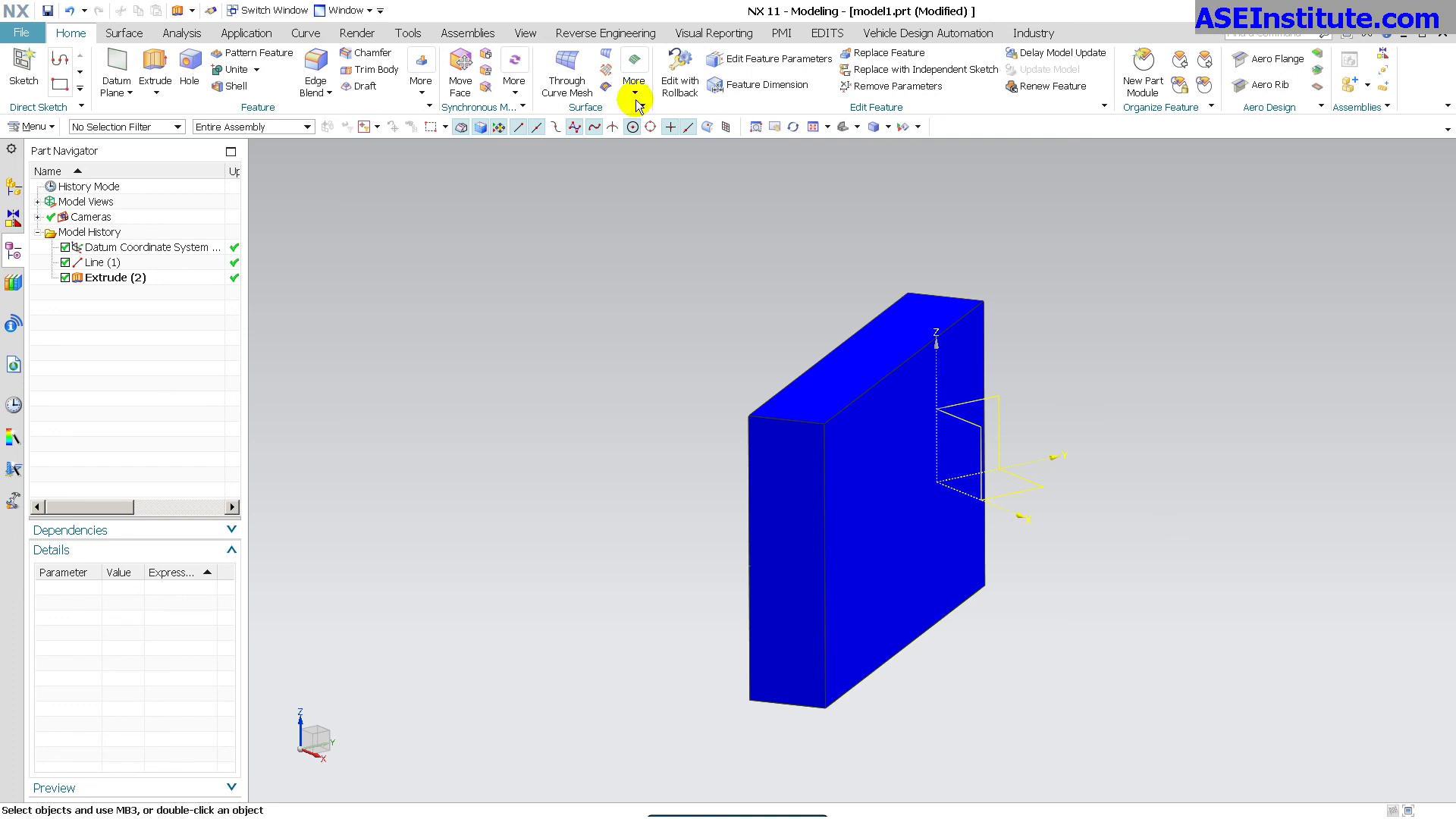
# Open the Customer Defaults and review the Gateway object settings for curves, solid bodies and sheet bodies, plus the general Modeling settings.
pyautogui.click(30, 36)
pyautogui.click(43, 278)
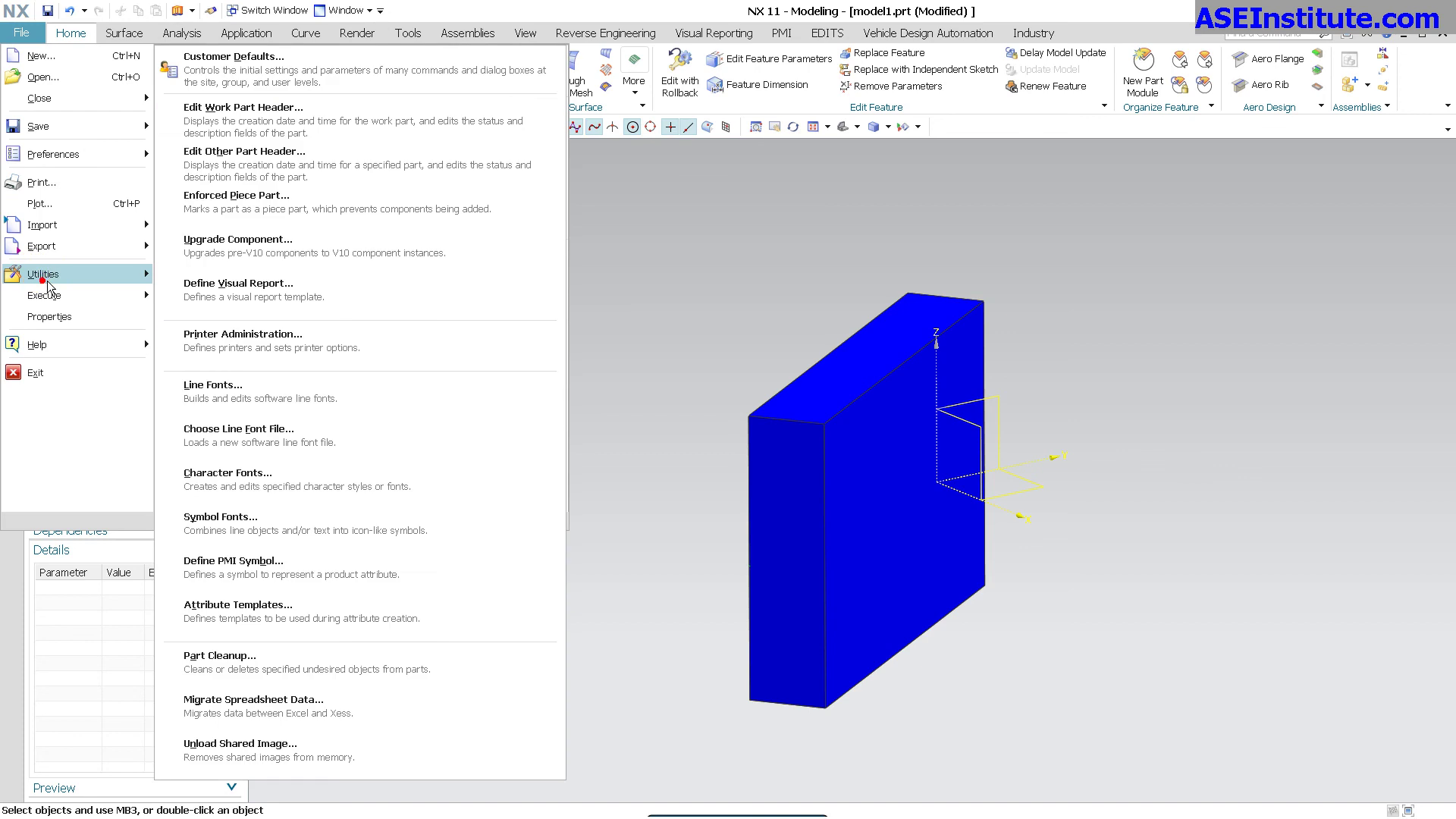
pyautogui.click(288, 68)
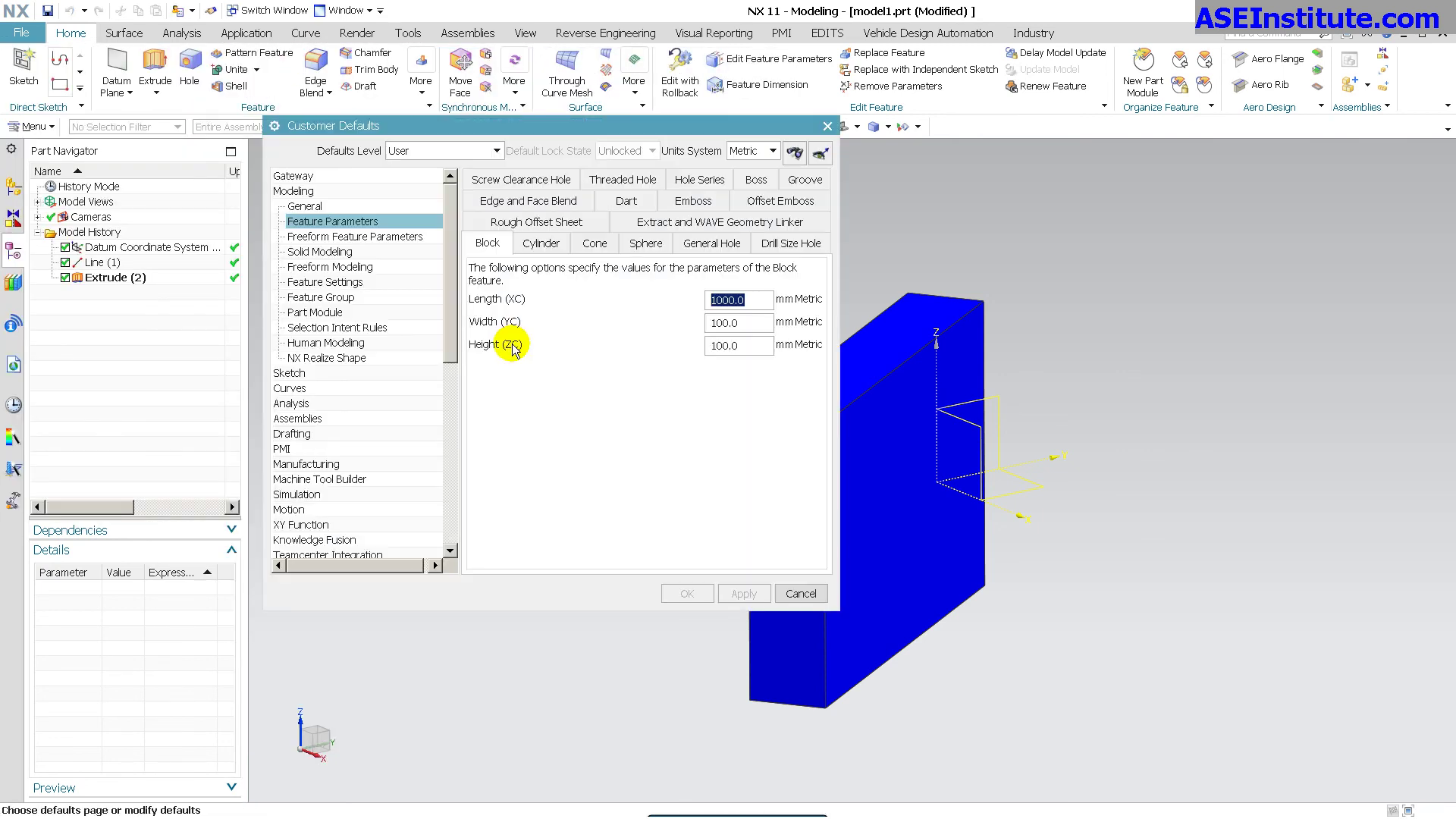
pyautogui.click(296, 175)
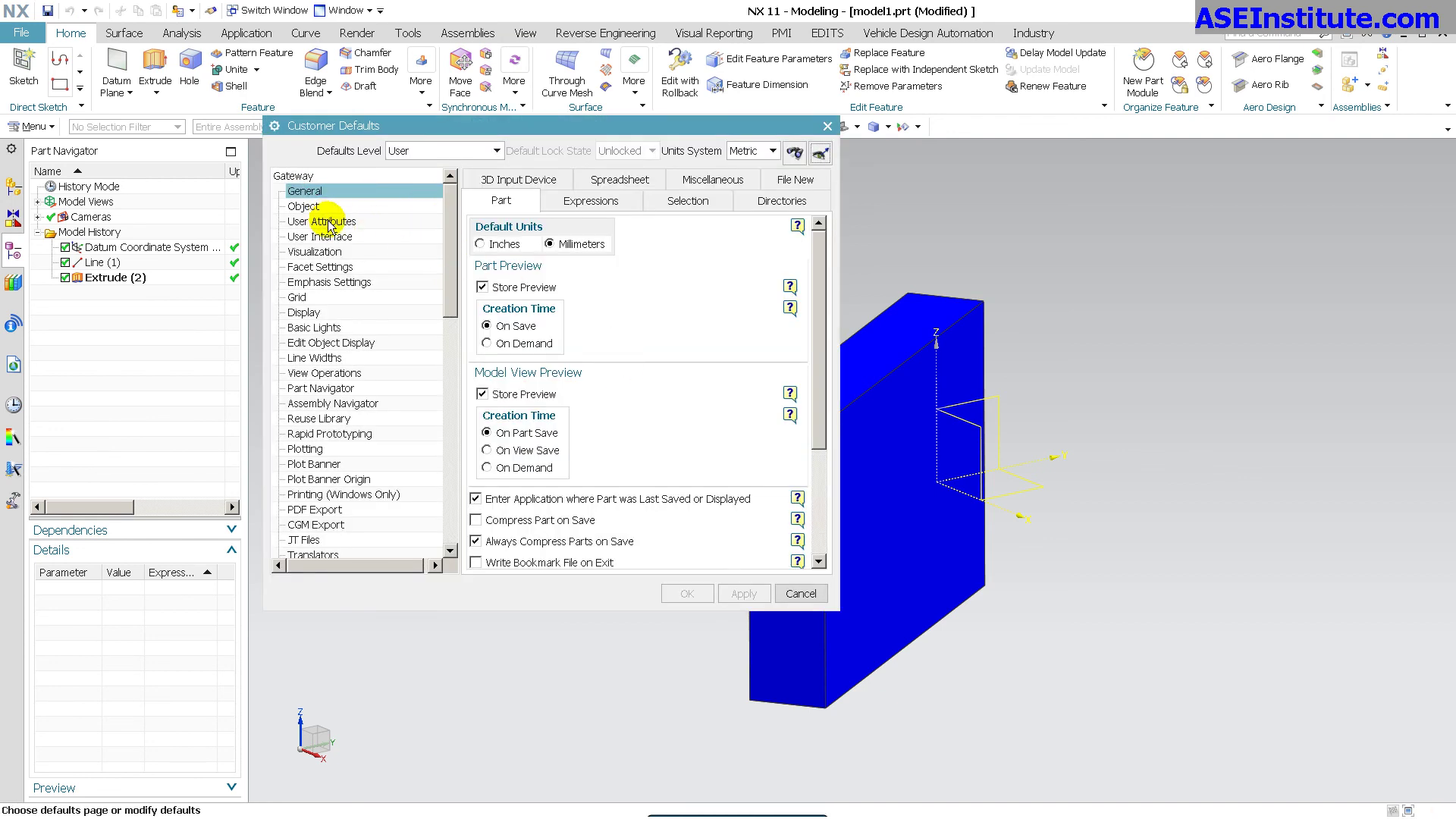
pyautogui.click(304, 207)
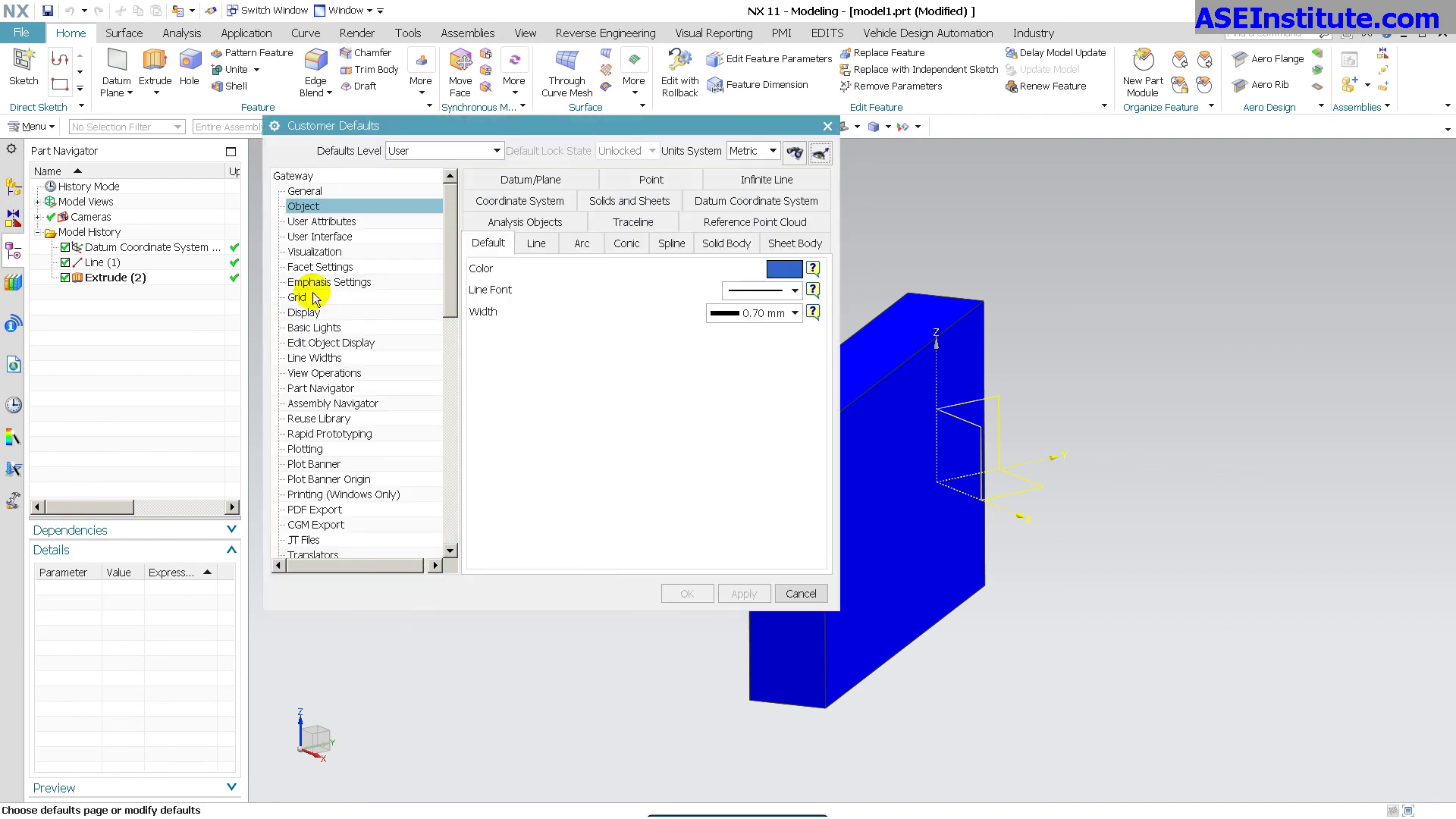
pyautogui.click(541, 248)
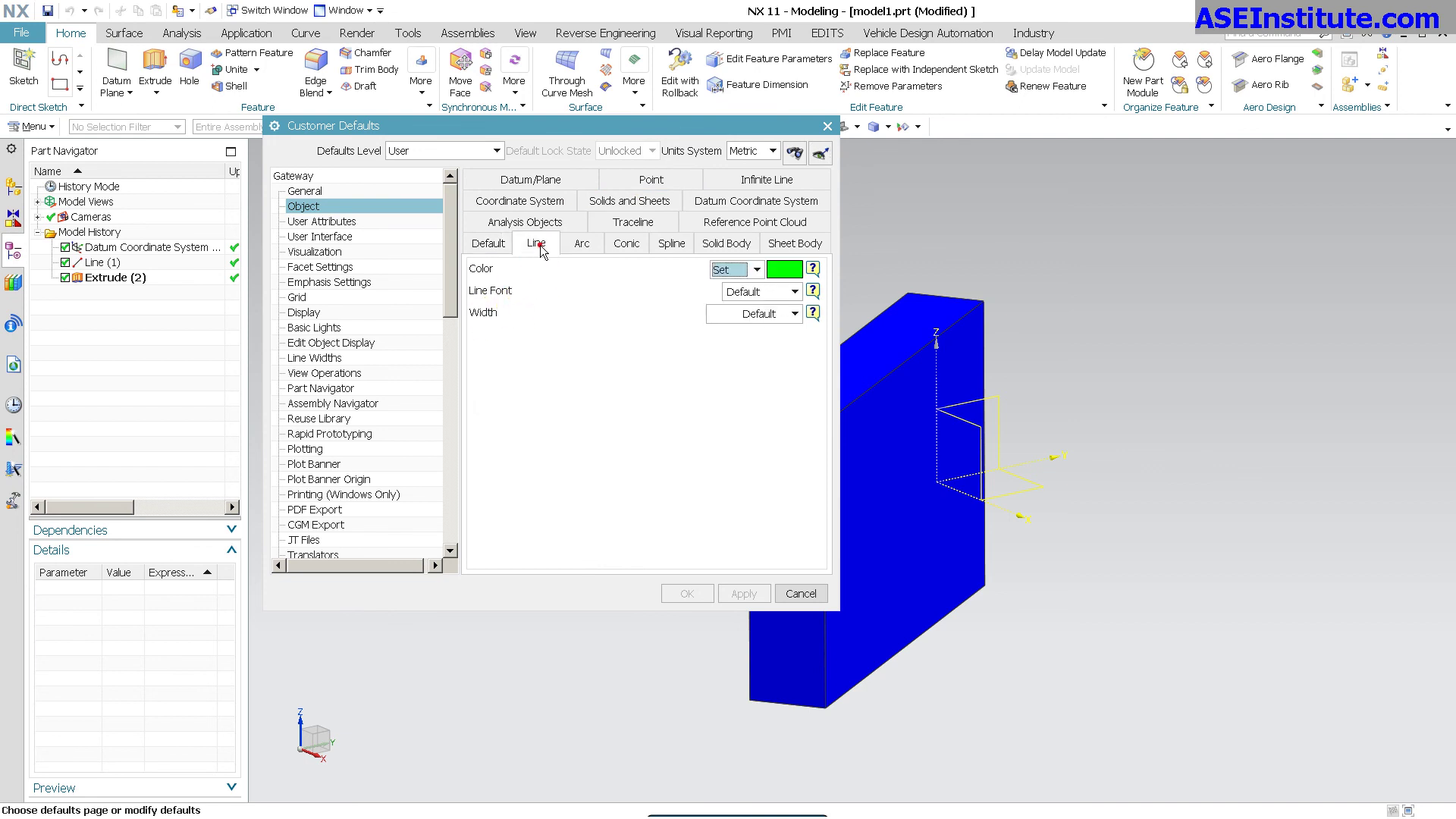
pyautogui.click(582, 242)
pyautogui.click(626, 243)
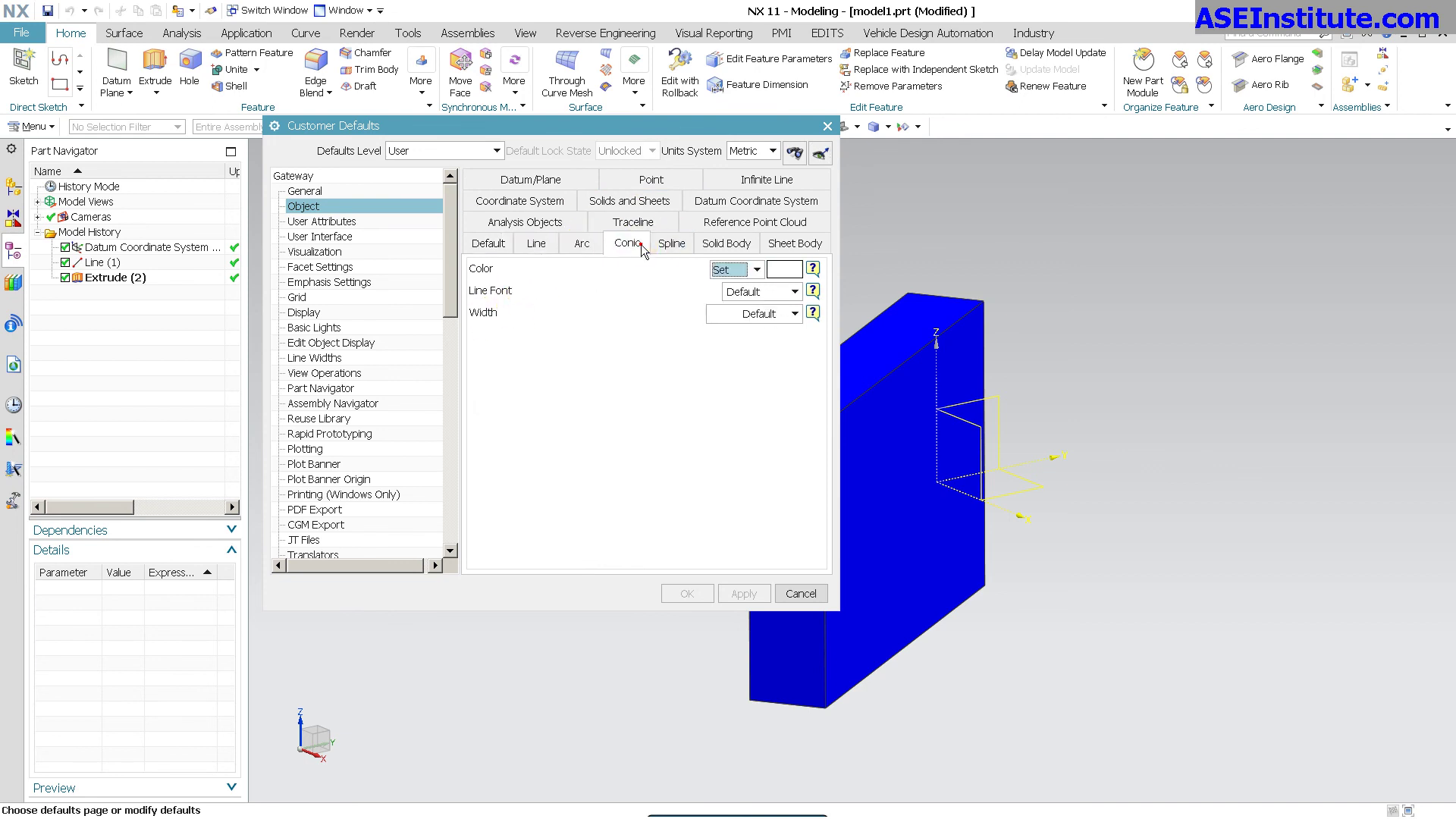
pyautogui.click(668, 244)
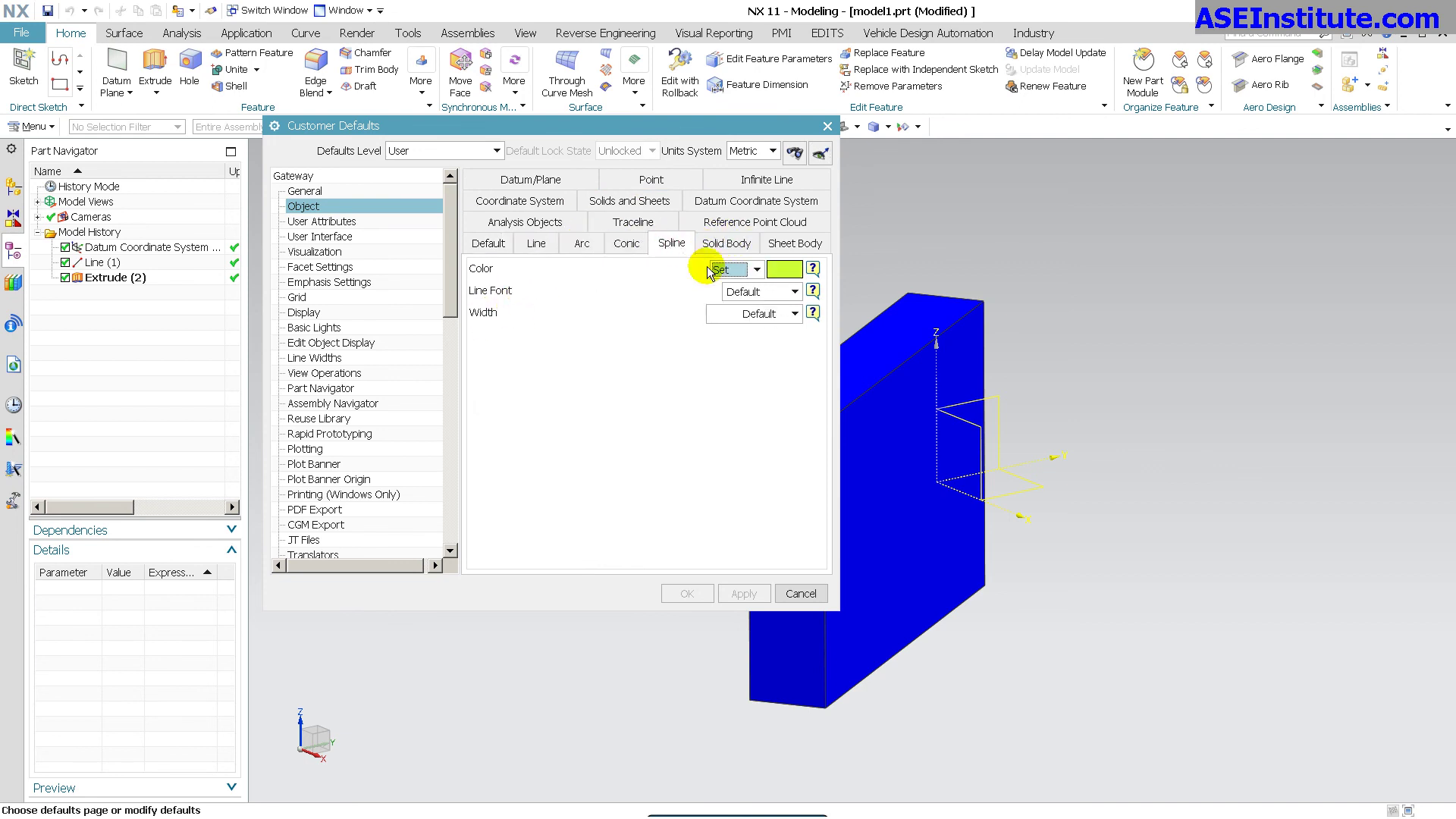
pyautogui.click(727, 244)
pyautogui.click(796, 244)
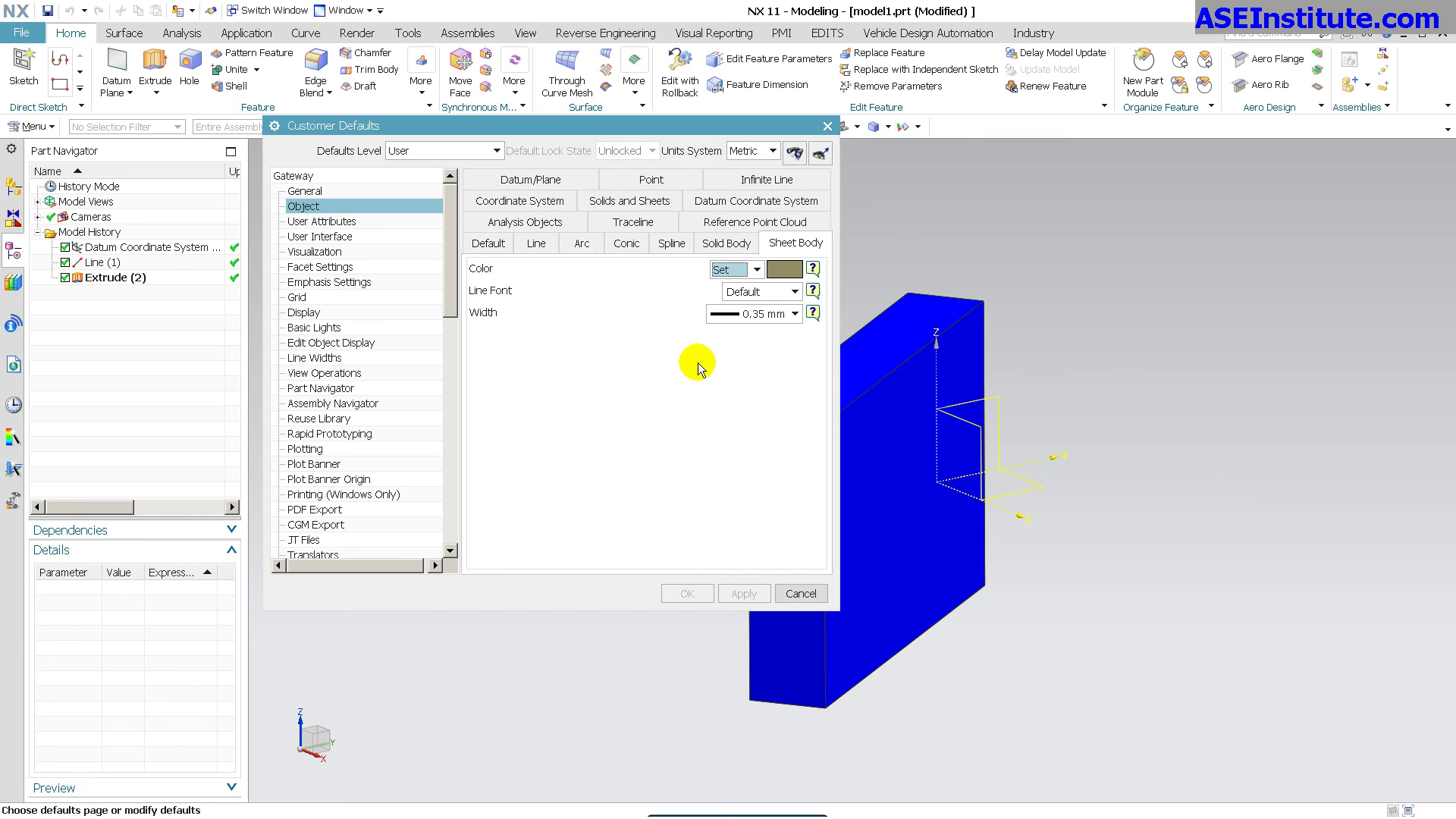
pyautogui.moveTo(450, 282); pyautogui.dragTo(453, 414)
pyautogui.click(307, 236)
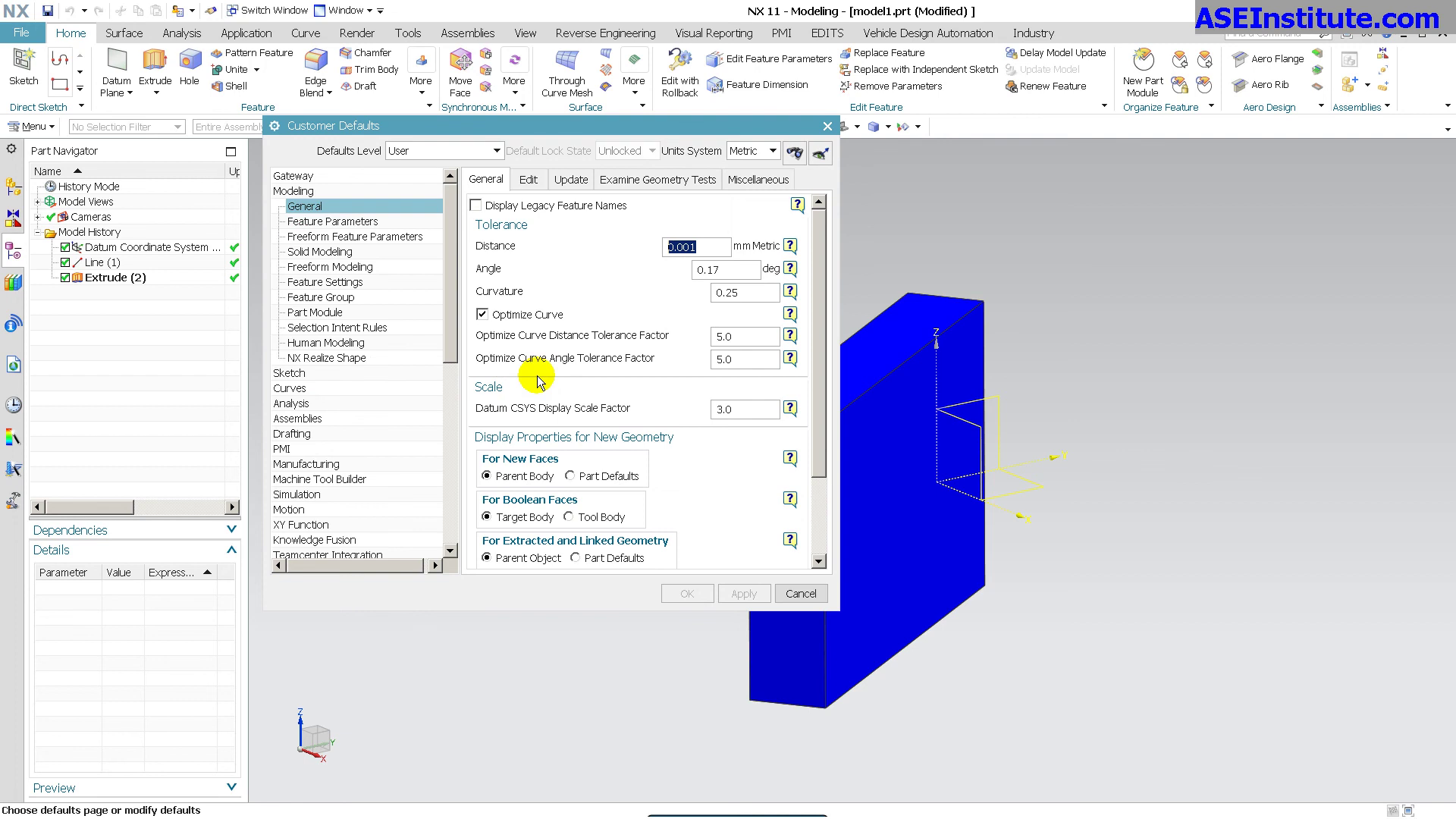